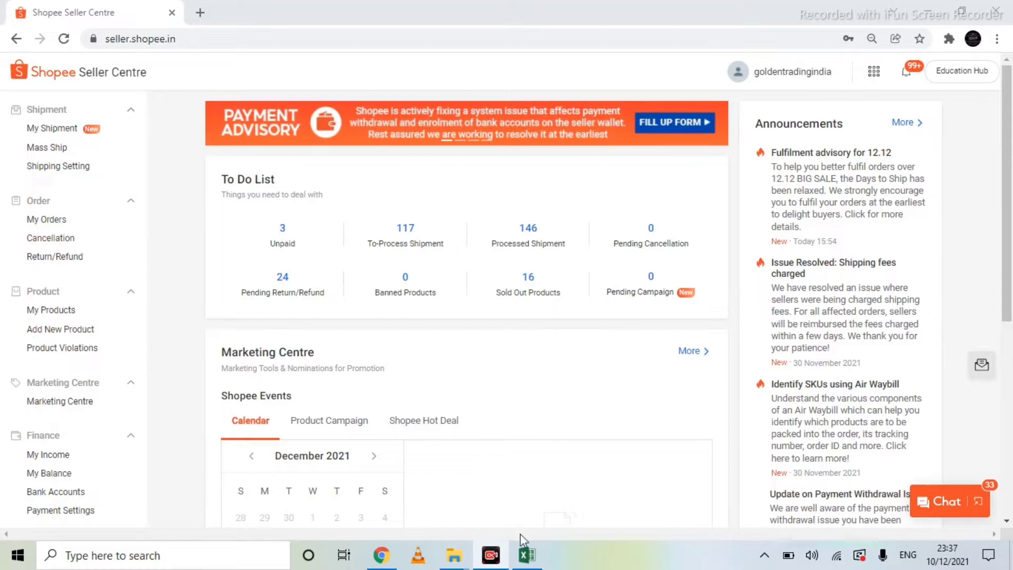
# Switch to the Excel product workbook and make the header row bold
pyautogui.click(528, 559)
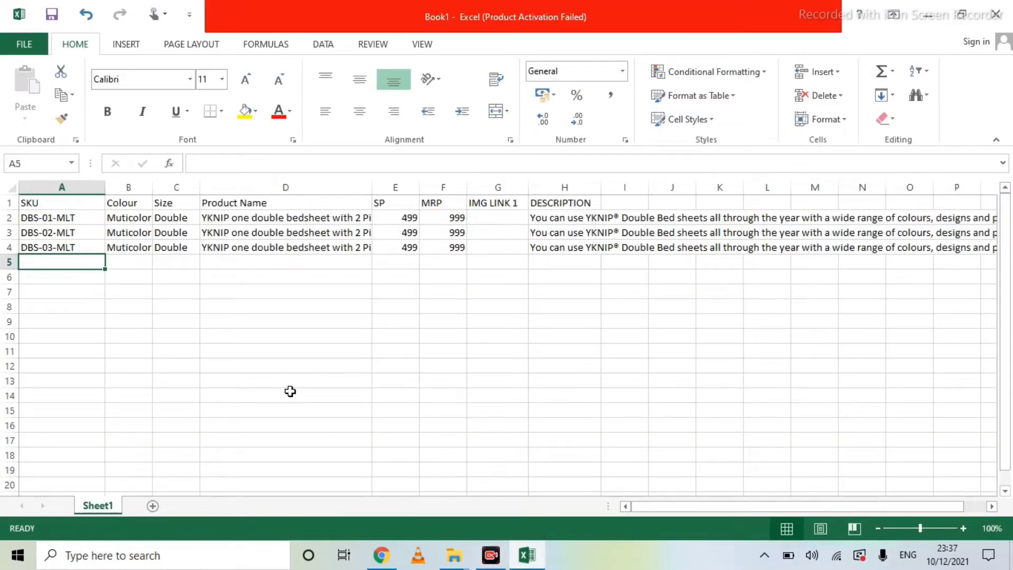
pyautogui.click(7, 202)
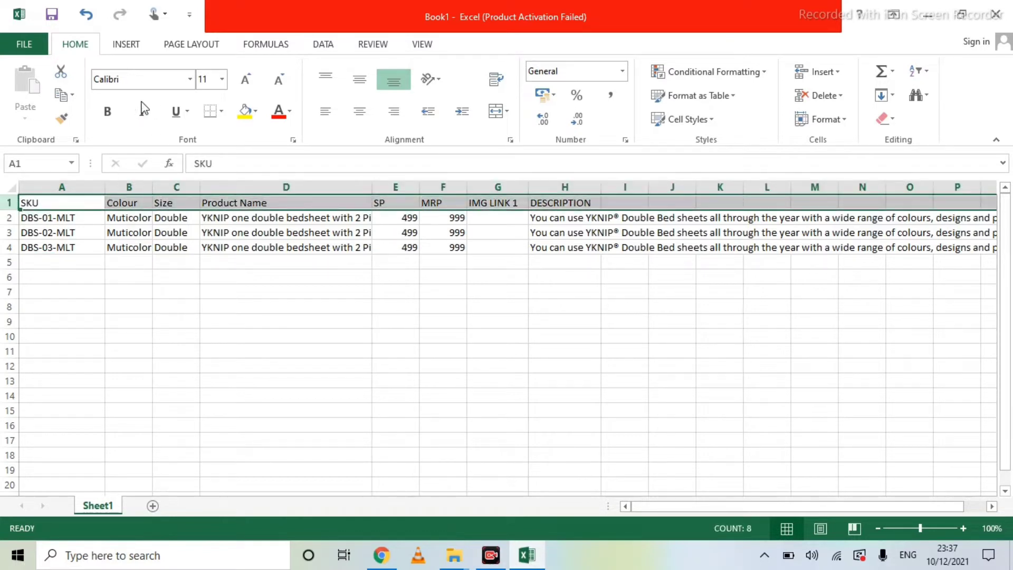
pyautogui.click(108, 111)
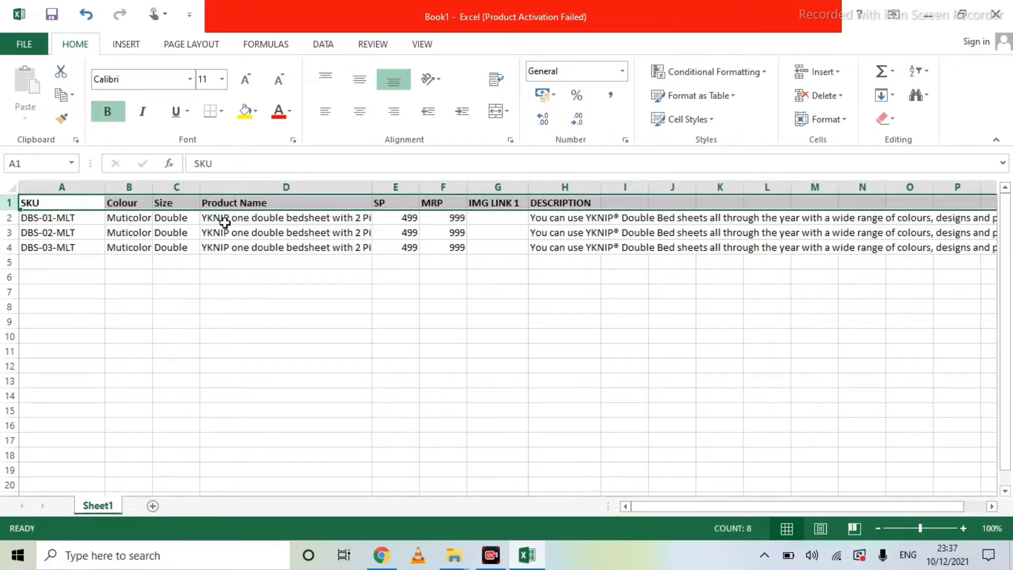
# Examine the column headings of the product sheet one by one, from SKU through DESCRIPTION
pyautogui.click(126, 223)
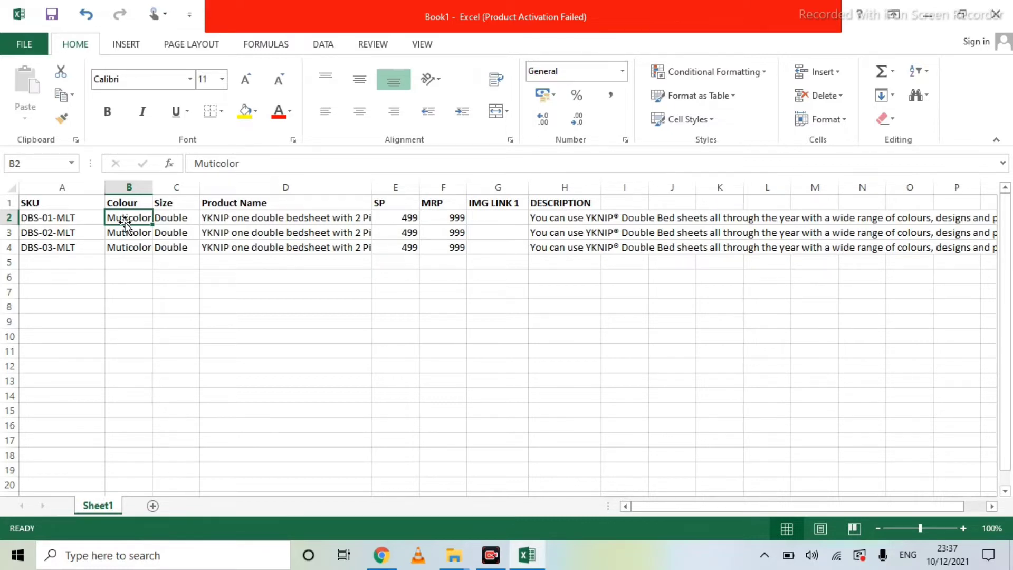
pyautogui.press('Up')
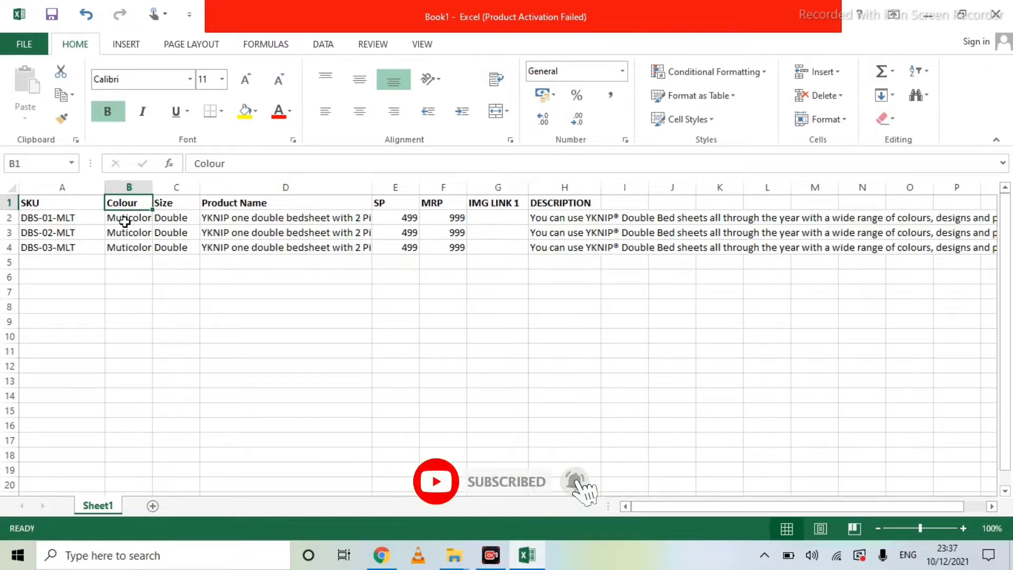
pyautogui.press('Left')
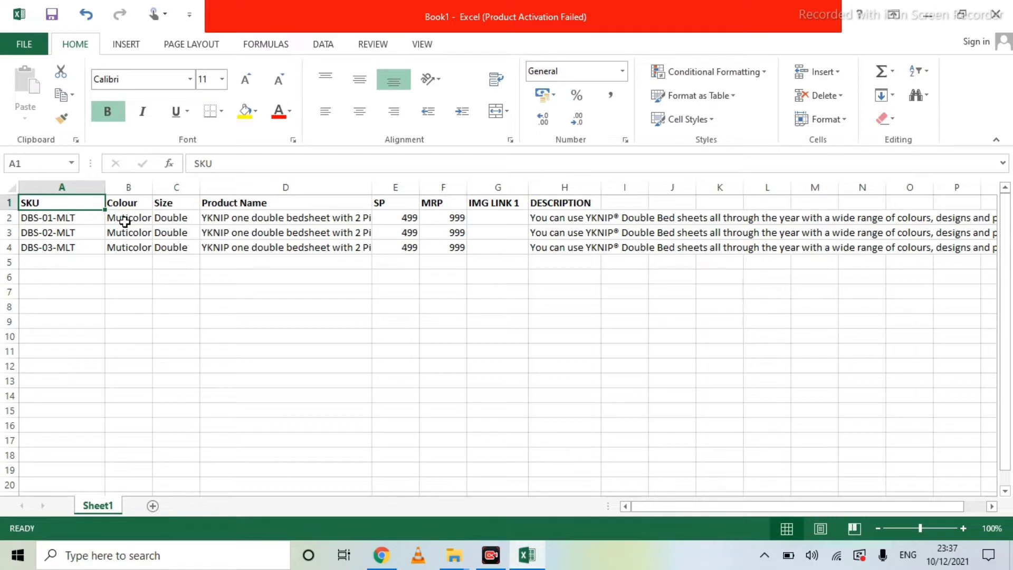
pyautogui.press('Right')
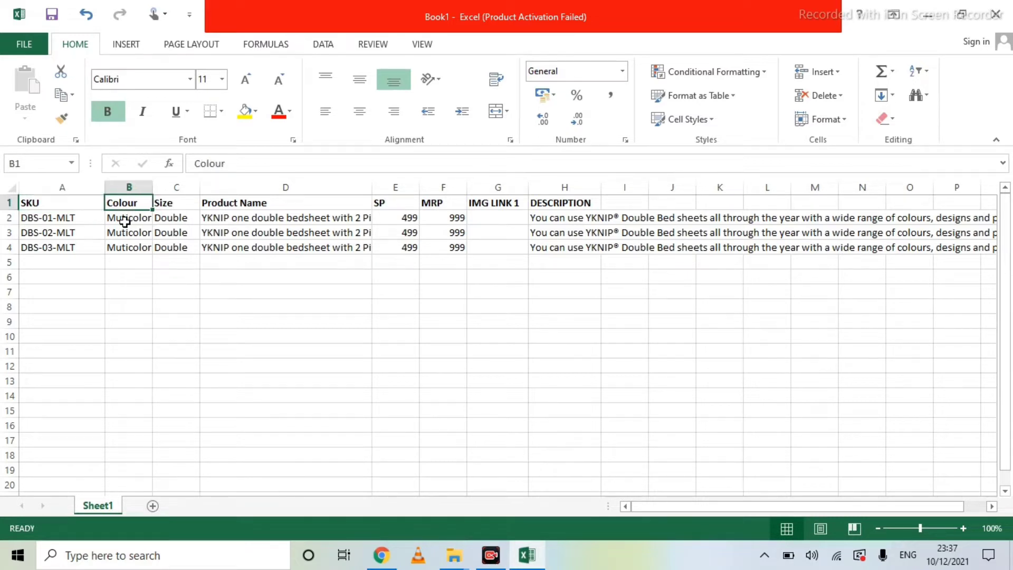
pyautogui.press('Right')
pyautogui.press('Right')
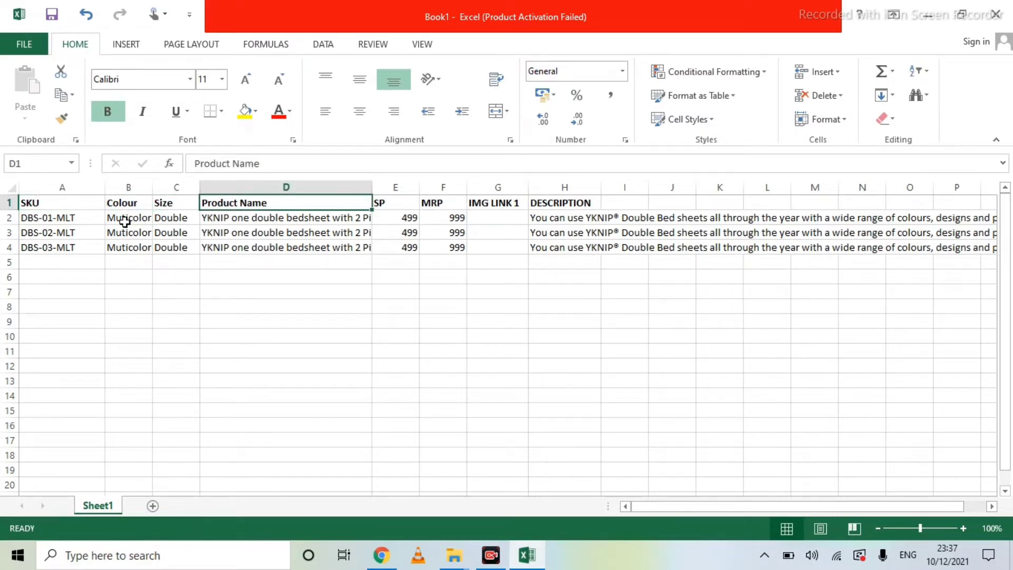
pyautogui.press('Right')
pyautogui.press('Right')
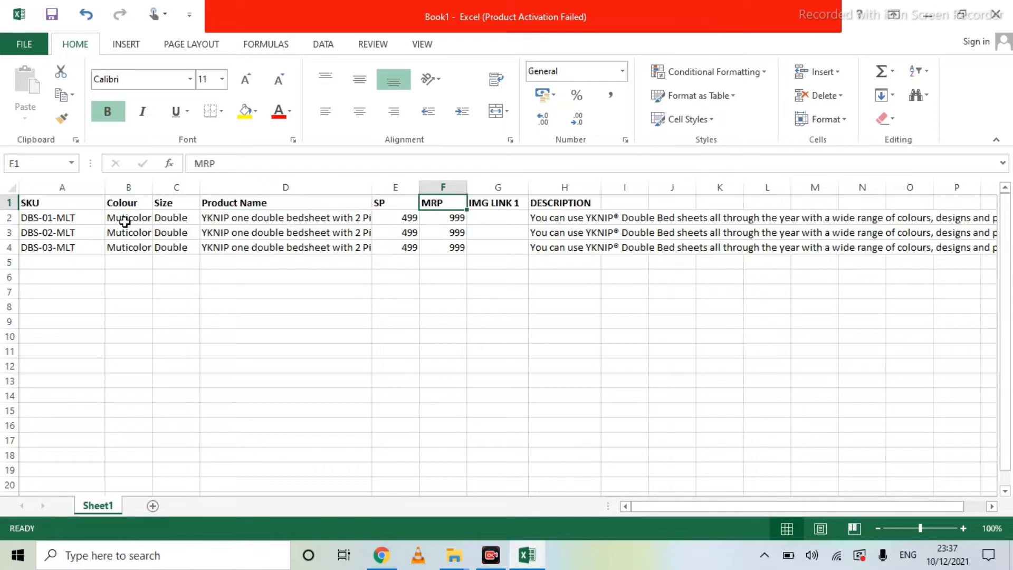
pyautogui.press('Right')
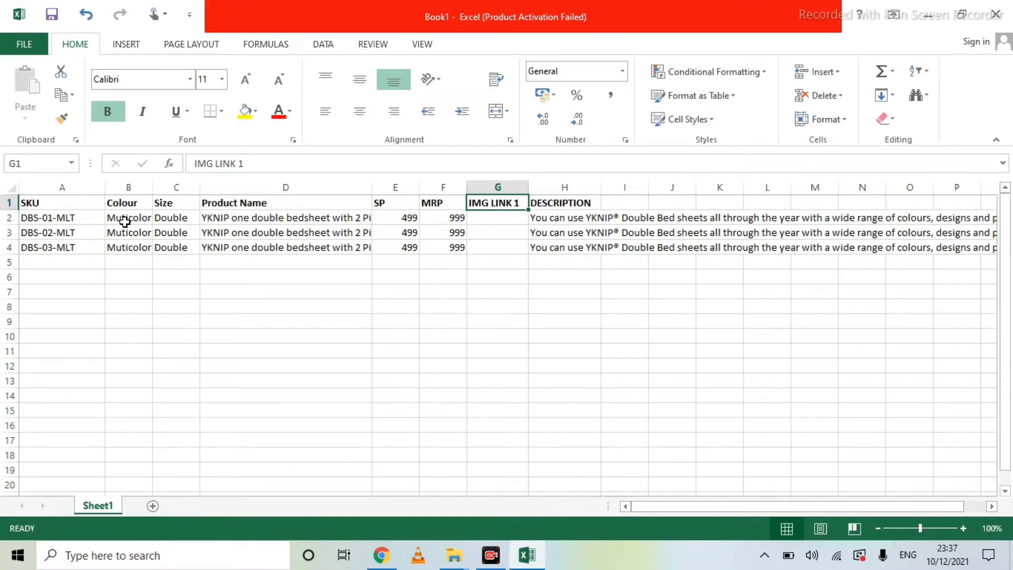
pyautogui.press('Right')
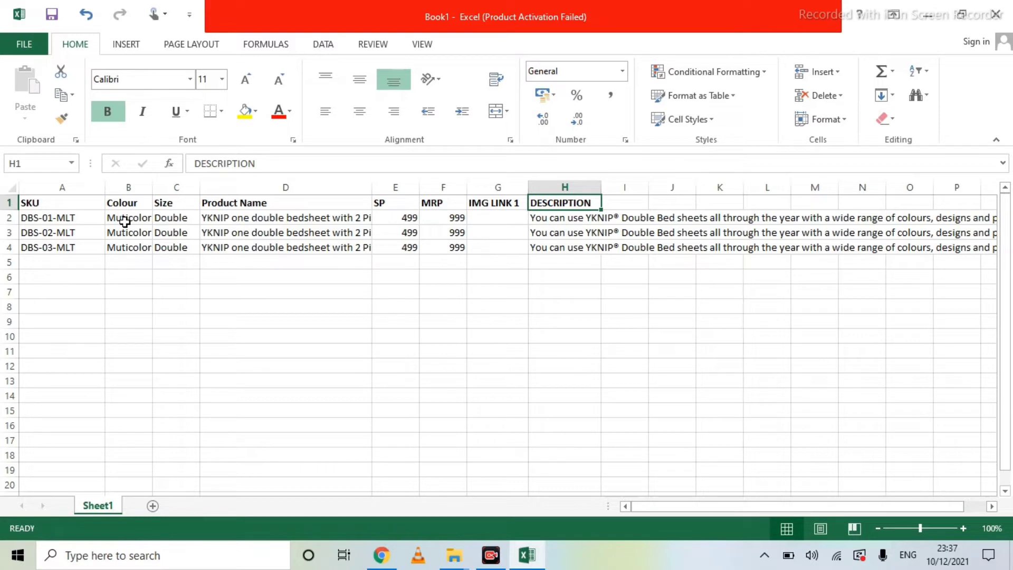
pyautogui.press('Left')
pyautogui.press('Left')
pyautogui.press('Left')
pyautogui.press('Left')
pyautogui.press('Left')
pyautogui.press('Left')
pyautogui.press('Left')
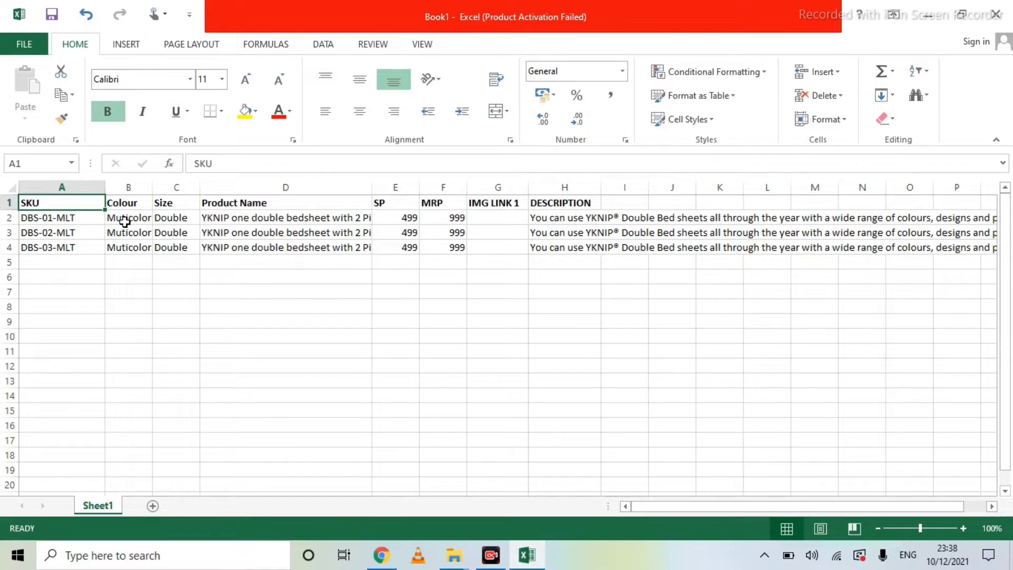
# Extend the SKU heading in cell A1 to read "SKU (seller keep unit)"
pyautogui.press('F2')
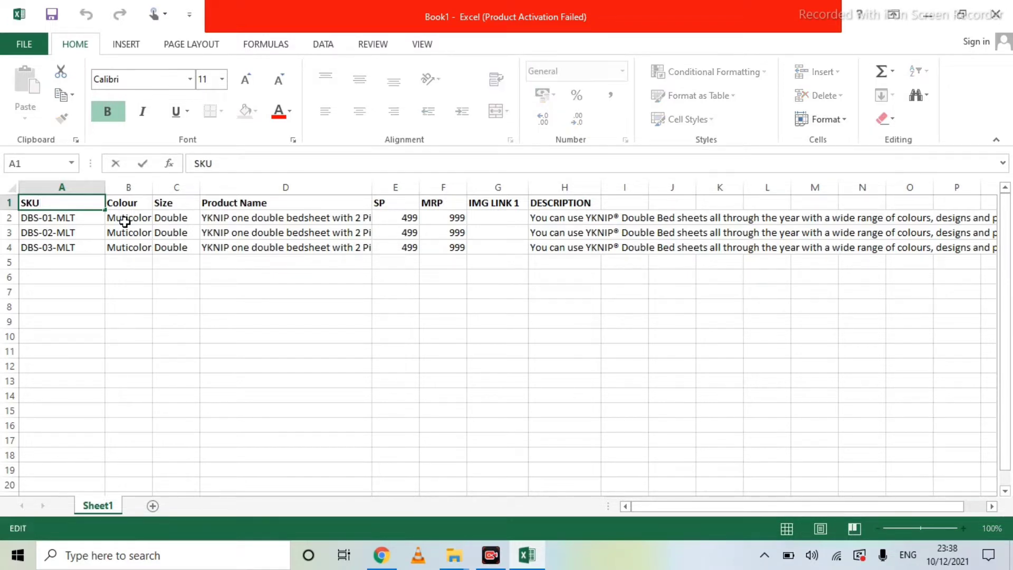
pyautogui.write('(sellr')
pyautogui.press('BackSpace')
pyautogui.write('er keep')
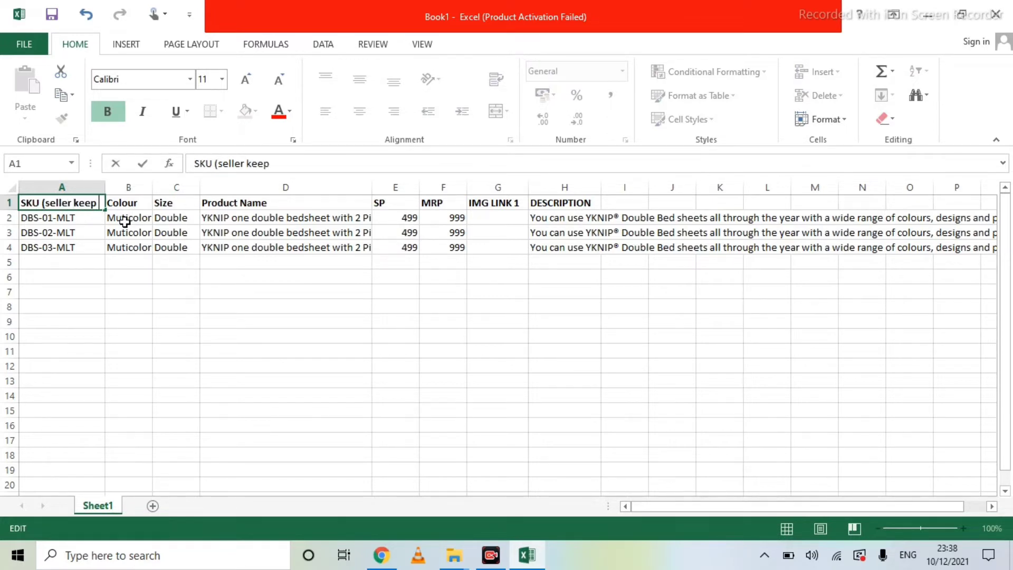
pyautogui.write(' unit)')
pyautogui.press('Return')
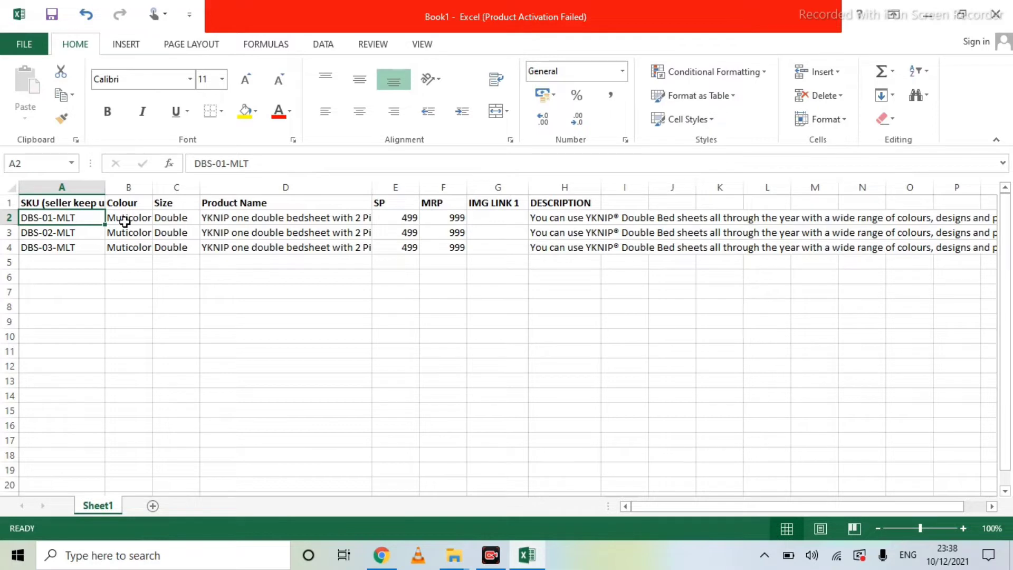
# Insert "polycotton" after YKNIP in the product name in cell D2
pyautogui.press('Right')
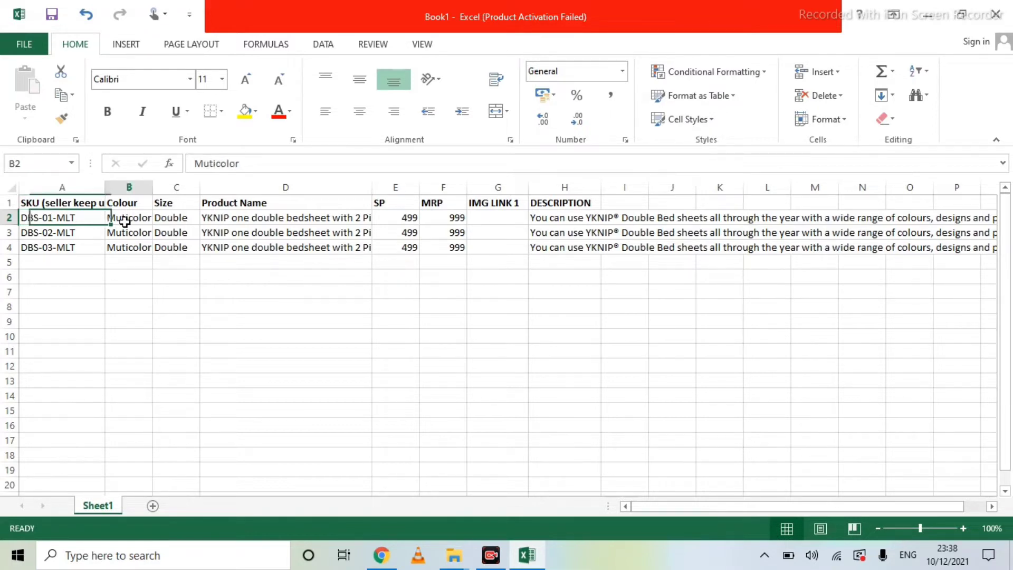
pyautogui.press('Right')
pyautogui.press('Right')
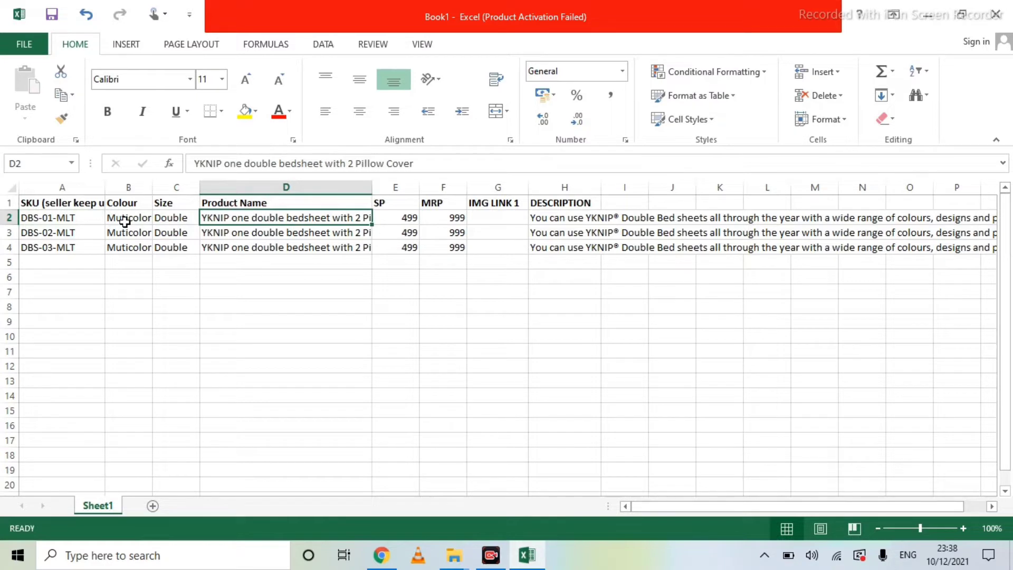
pyautogui.press('F2')
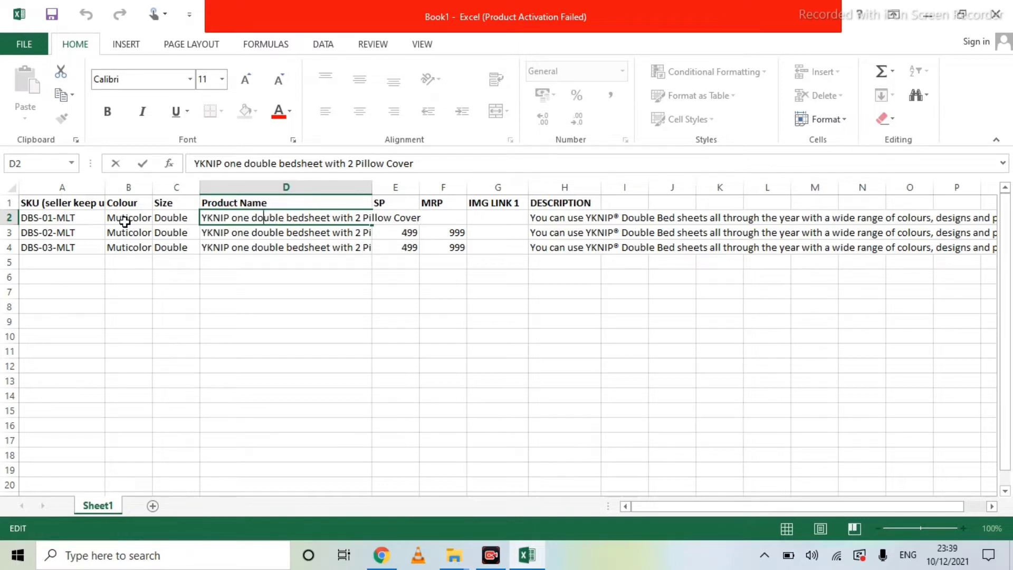
pyautogui.press('Left')
pyautogui.press('Left')
pyautogui.press('Left')
pyautogui.press('Left')
pyautogui.press('Left')
pyautogui.press('Left')
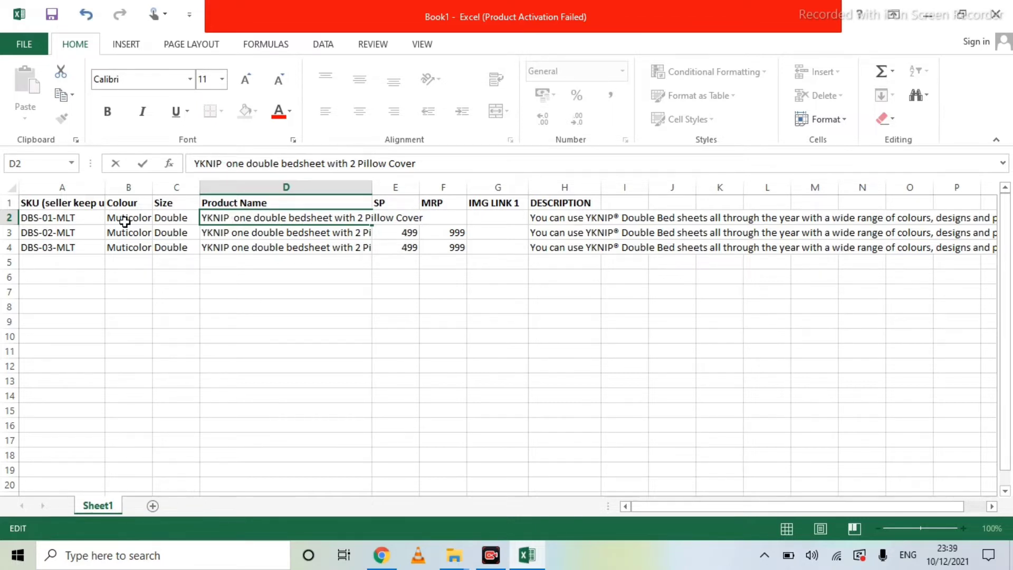
pyautogui.write('polycotto')
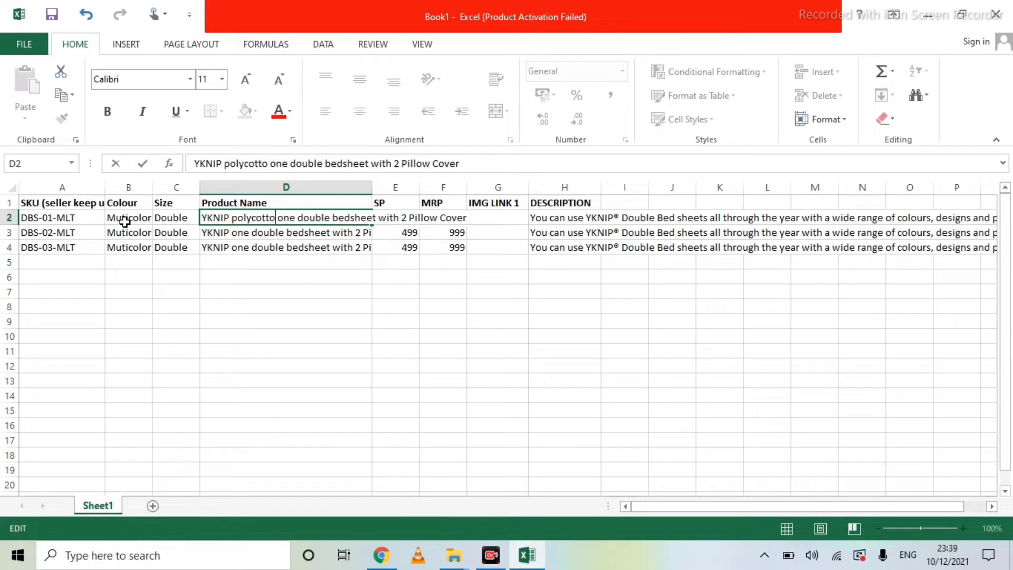
pyautogui.write('n')
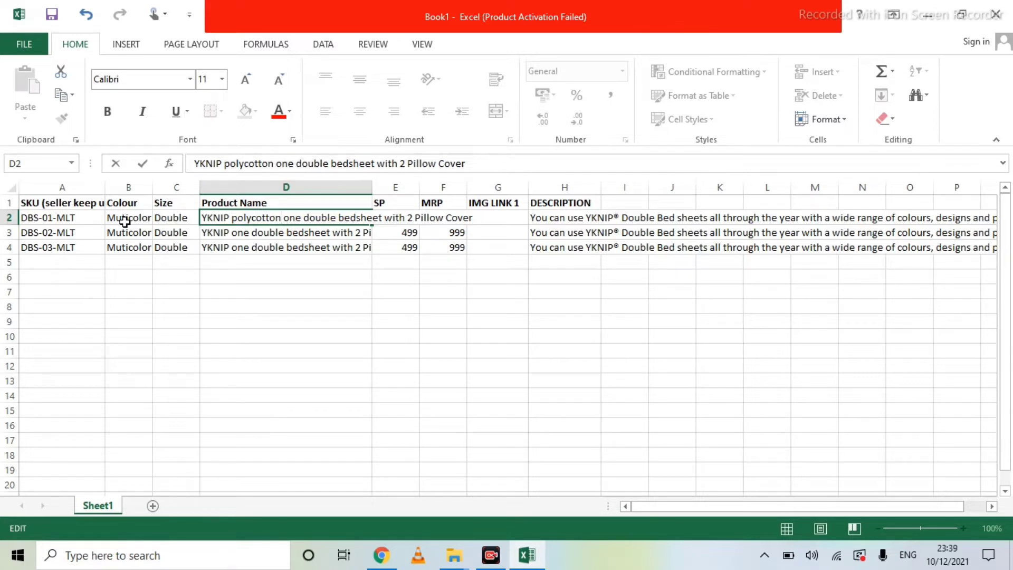
pyautogui.press('Right')
pyautogui.press('Right')
pyautogui.press('Right')
pyautogui.press('Right')
pyautogui.press('Right')
pyautogui.press('Right')
pyautogui.press('Right')
pyautogui.press('Right')
pyautogui.press('Right')
pyautogui.press('Right')
pyautogui.press('Right')
pyautogui.press('Right')
pyautogui.press('Right')
pyautogui.press('Right')
pyautogui.press('Right')
pyautogui.press('Right')
pyautogui.press('Right')
pyautogui.press('Right')
pyautogui.press('Right')
pyautogui.press('Right')
pyautogui.press('Right')
pyautogui.press('Right')
pyautogui.press('Right')
pyautogui.press('Right')
pyautogui.press('Right')
pyautogui.press('Right')
pyautogui.press('Right')
pyautogui.press('Right')
pyautogui.press('Return')
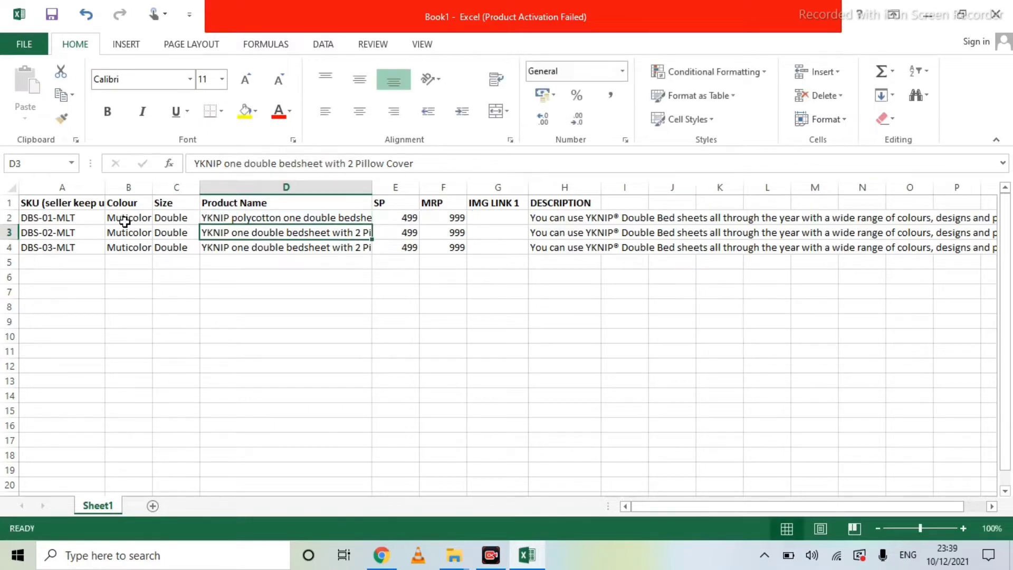
# Fill the product name from D2 down through D4
pyautogui.press('Up')
pyautogui.hotkey('shift', 'Down')
pyautogui.hotkey('shift', 'Down')
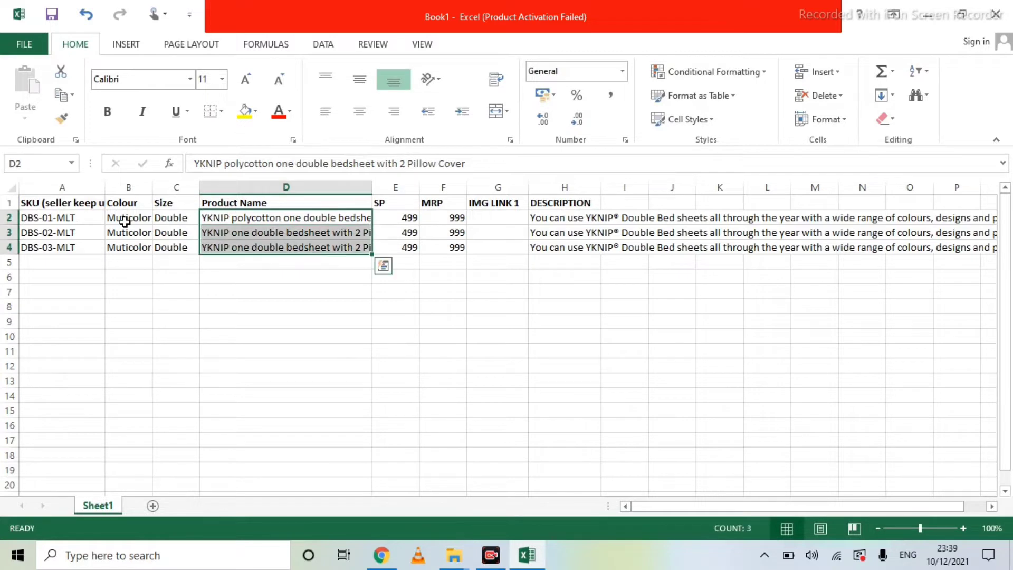
pyautogui.hotkey('ctrl', 'd')
pyautogui.press('Up')
pyautogui.press('Down')
pyautogui.press('Down')
pyautogui.press('Down')
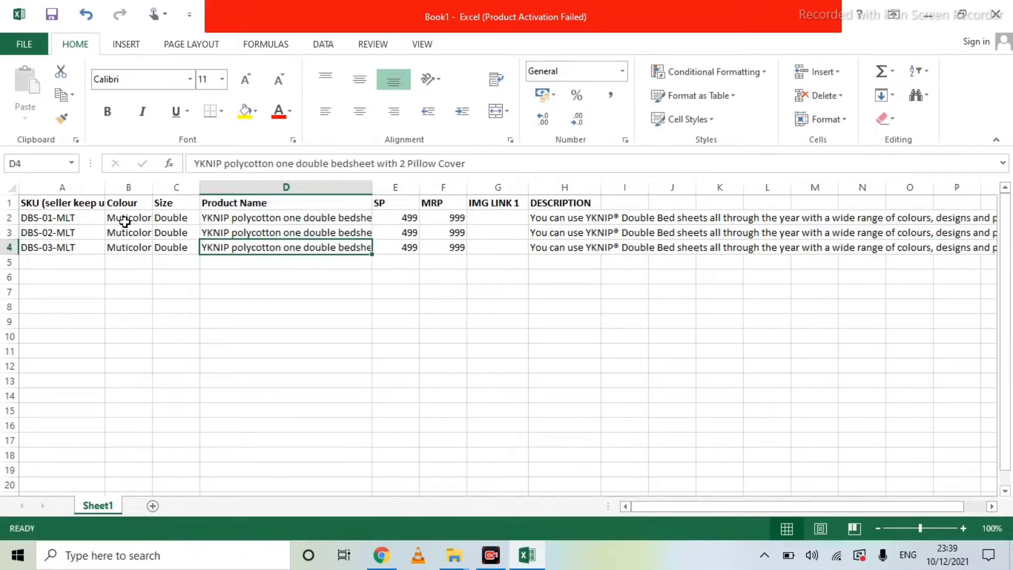
# Check the product names in column D and examine the first product's SP, MRP, image link and description cells
pyautogui.press('Up')
pyautogui.press('Up')
pyautogui.press('Down')
pyautogui.press('Down')
pyautogui.press('Up')
pyautogui.press('Up')
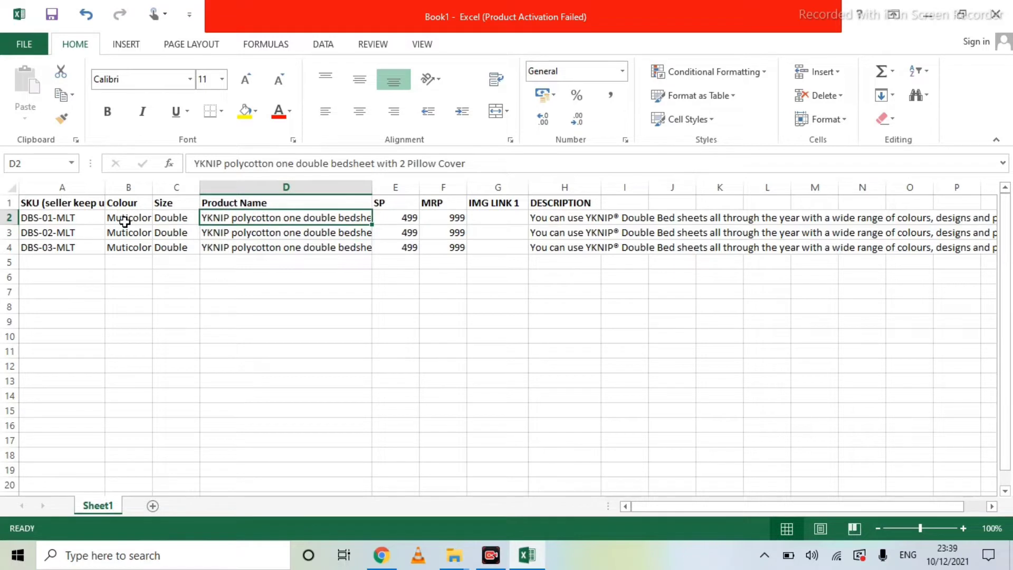
pyautogui.press('Right')
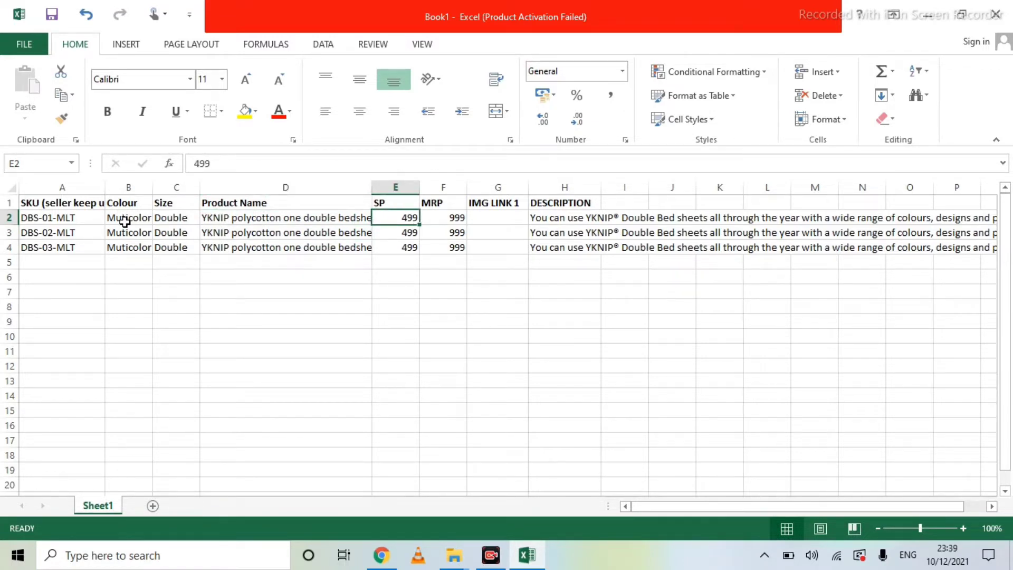
pyautogui.press('Right')
pyautogui.press('Right')
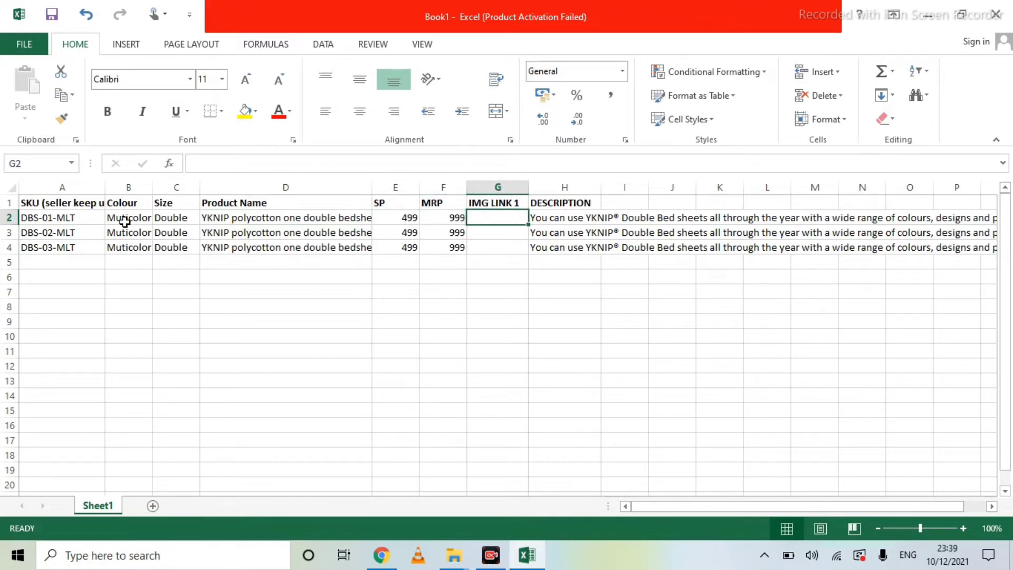
pyautogui.press('Right')
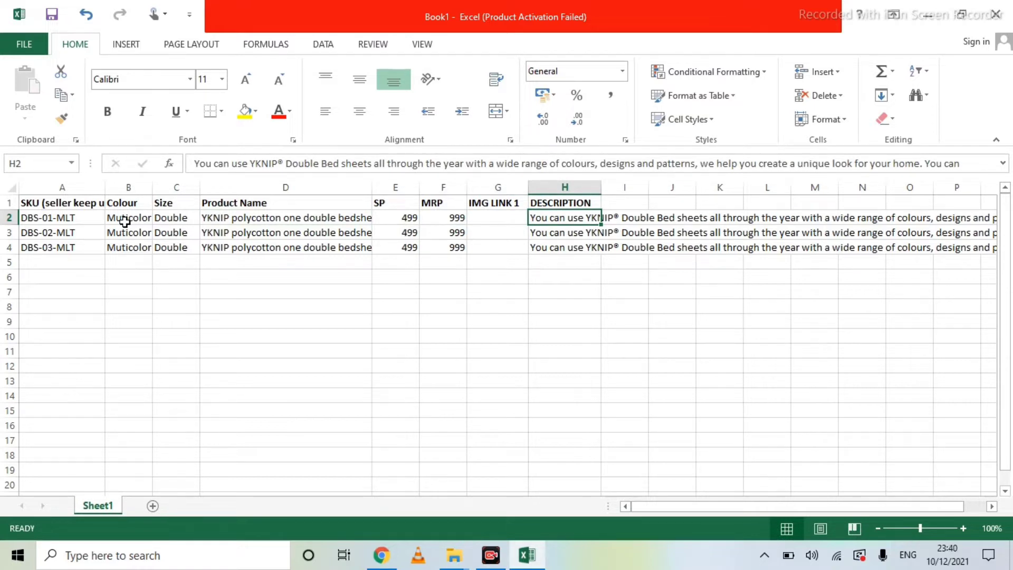
pyautogui.press('Left')
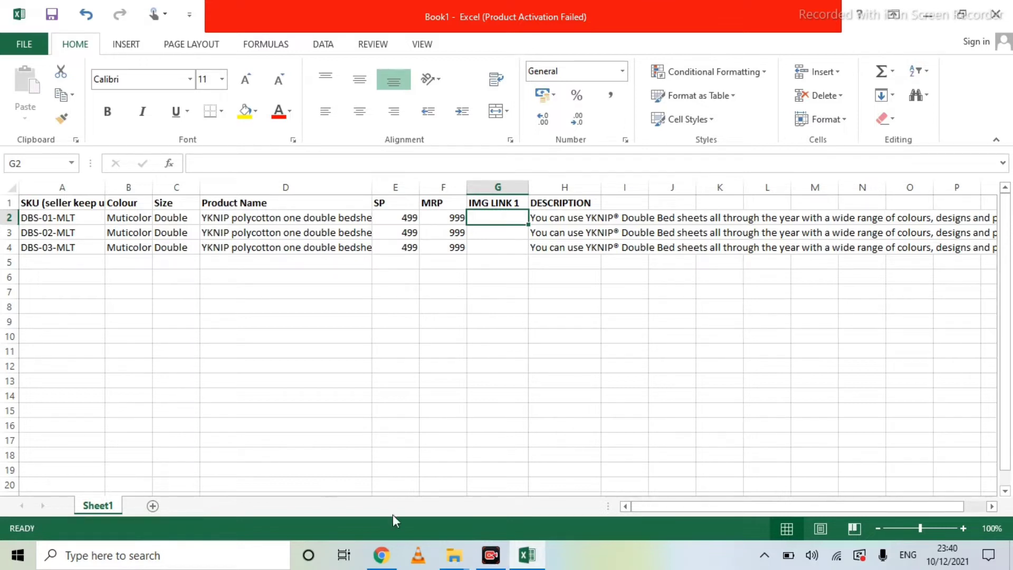
# Switch to Shopee Seller Centre in Chrome and open the shop's Media Space
pyautogui.moveTo(386, 562)
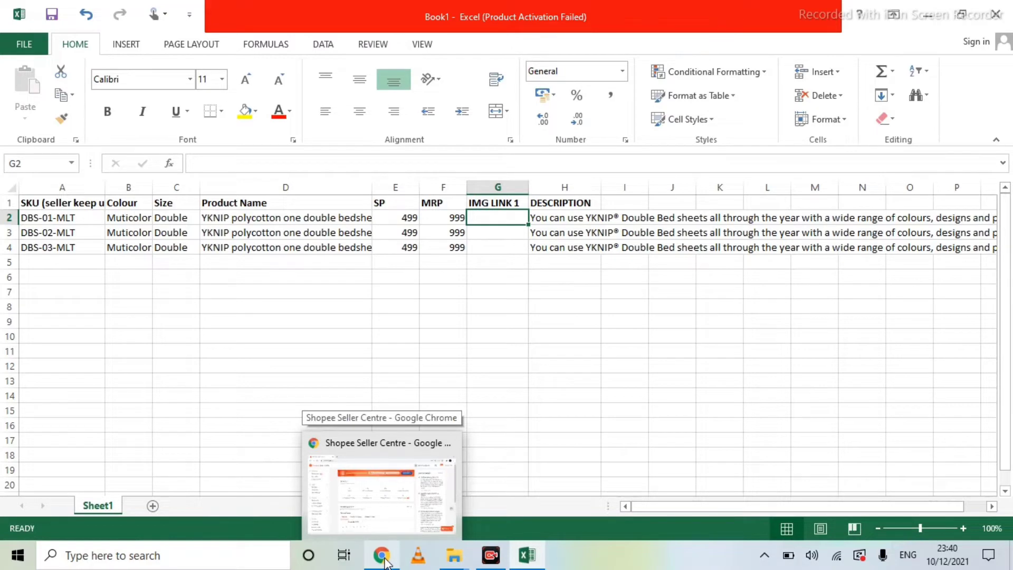
pyautogui.click(386, 562)
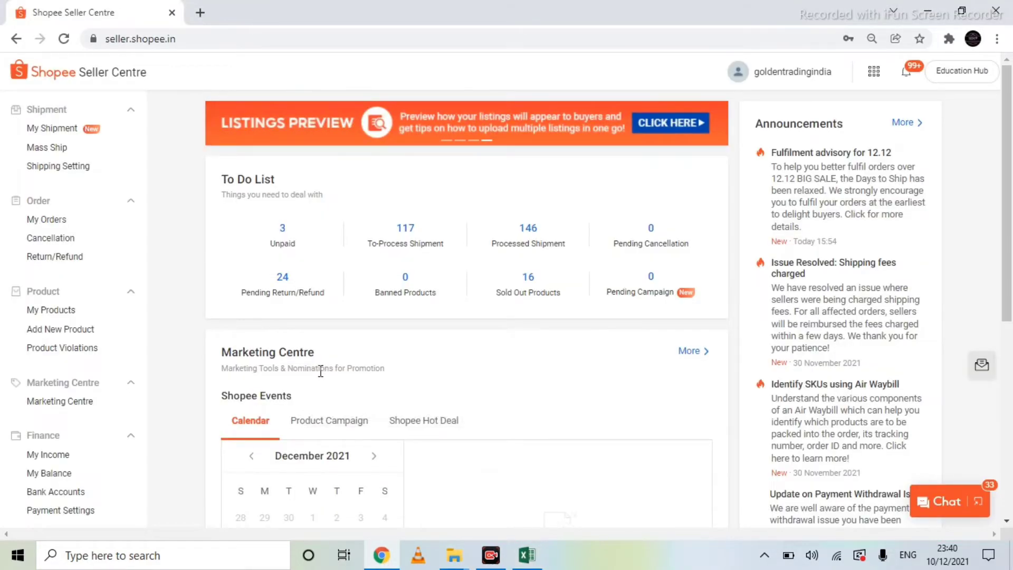
pyautogui.scroll(-5, 26, 477)
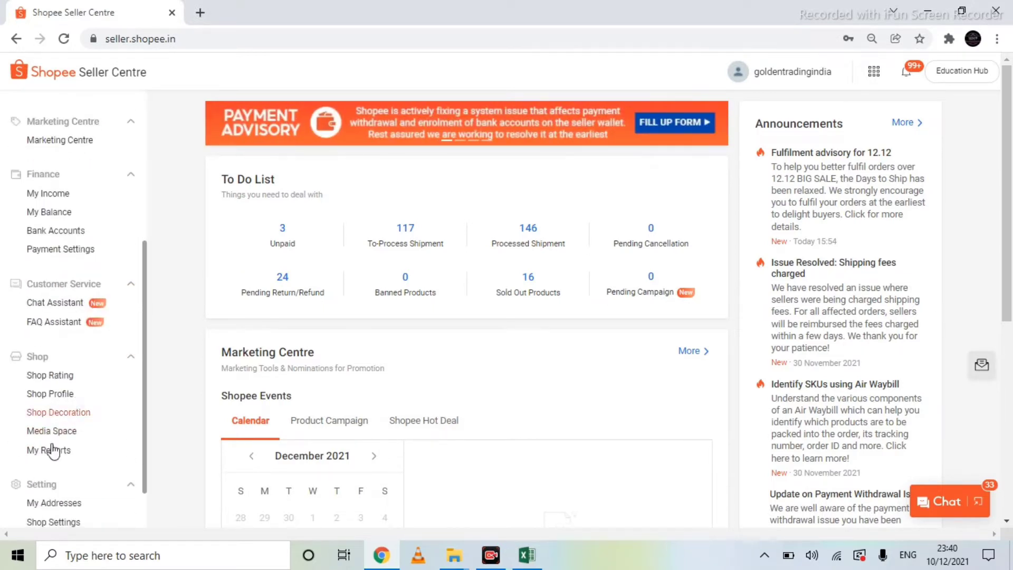
pyautogui.scroll(-1, 79, 443)
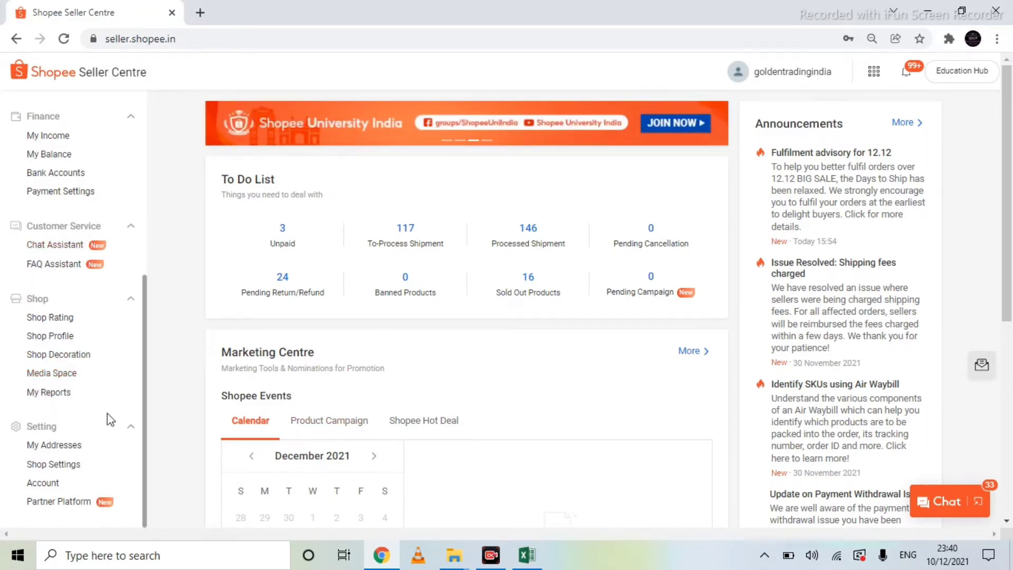
pyautogui.click(77, 374)
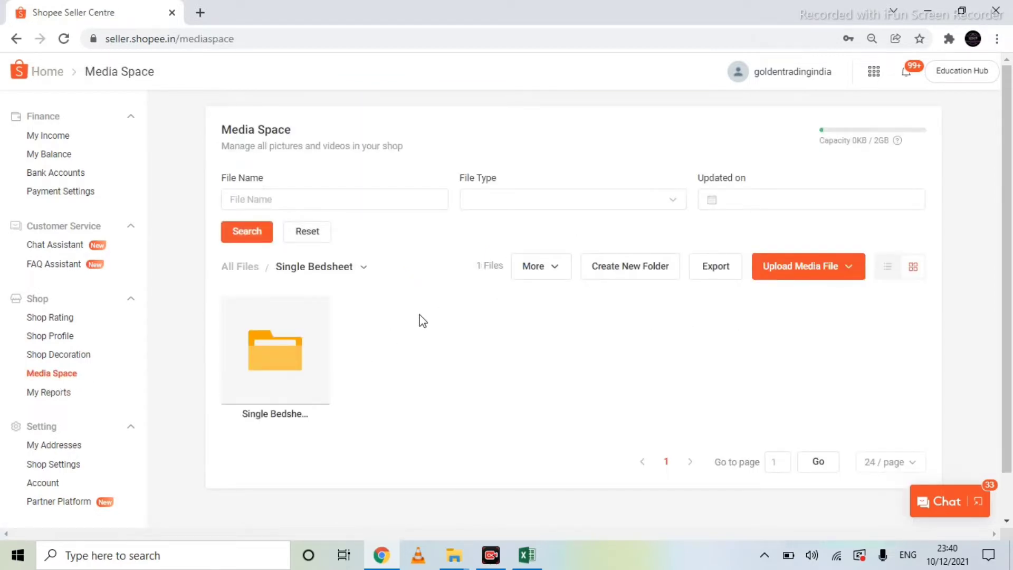
# Create a new Media Space folder named "Double" under All Files
pyautogui.click(651, 267)
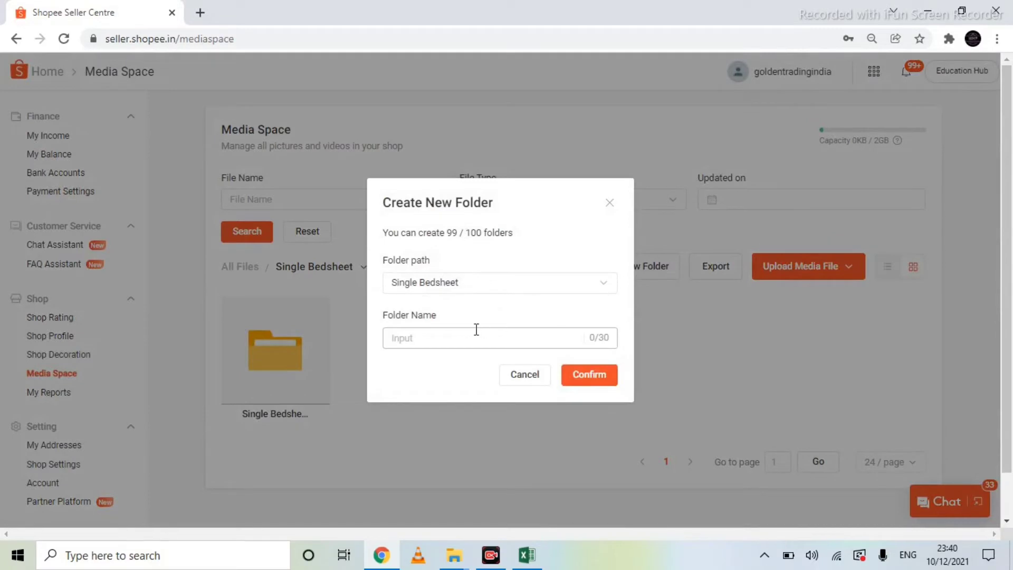
pyautogui.click(463, 288)
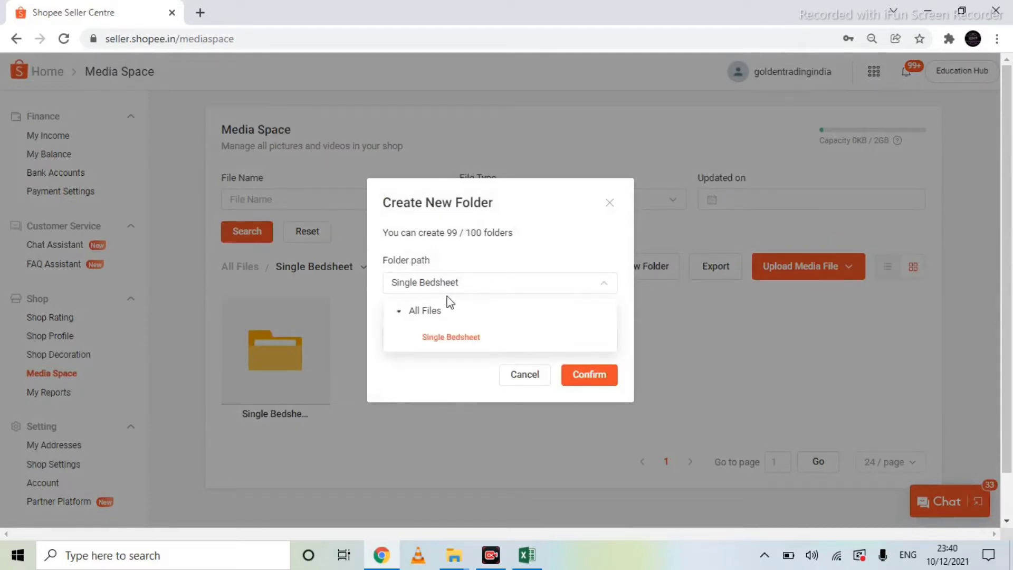
pyautogui.click(424, 312)
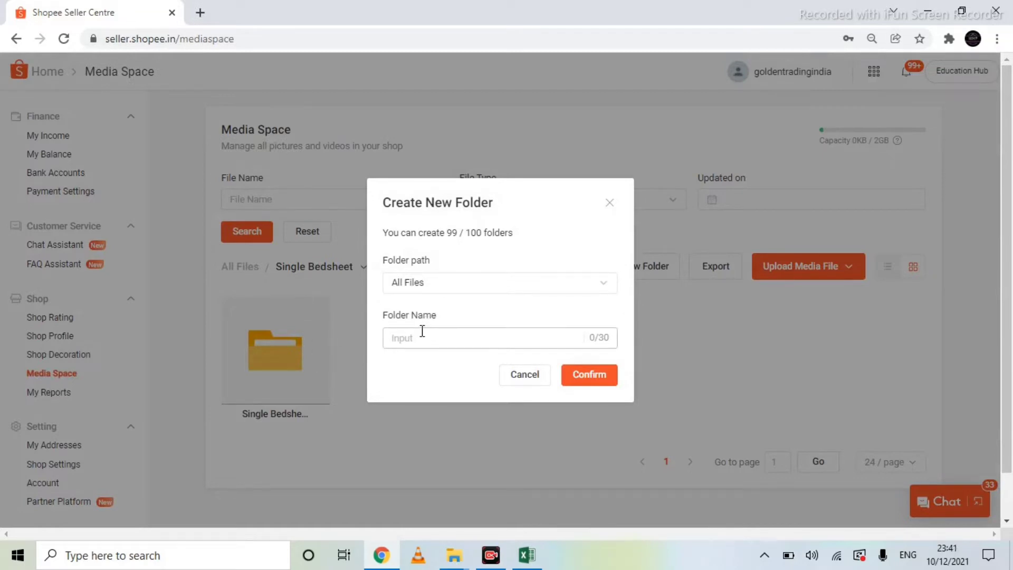
pyautogui.write('Double')
pyautogui.click(593, 390)
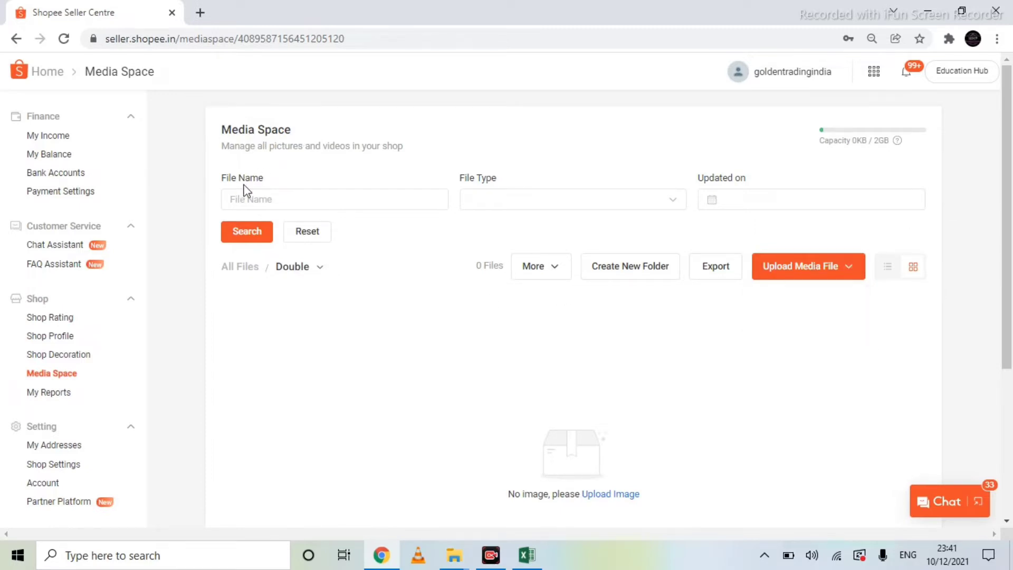
pyautogui.click(267, 191)
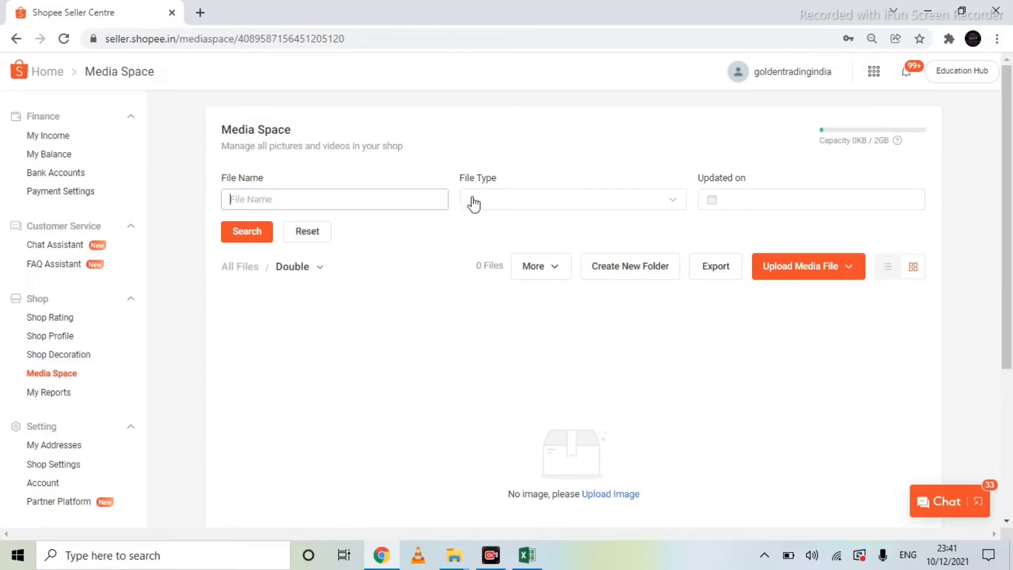
pyautogui.click(530, 198)
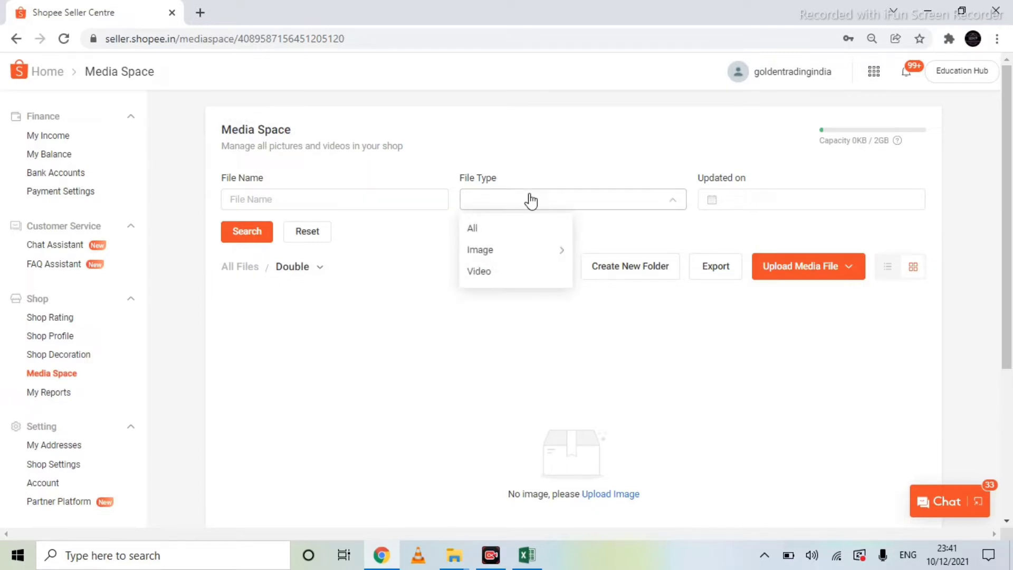
pyautogui.click(531, 201)
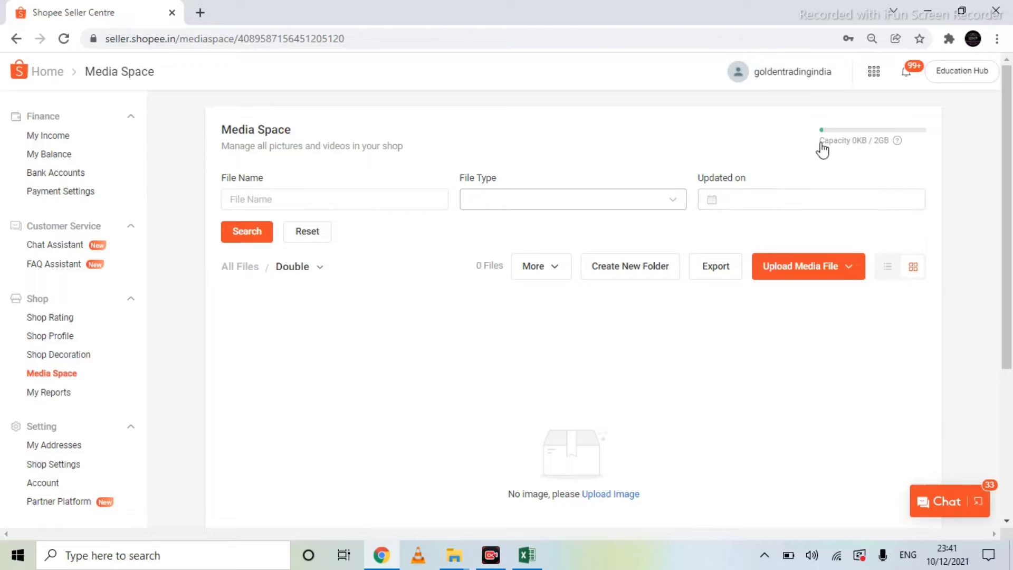
pyautogui.tripleClick(849, 141)
pyautogui.moveTo(834, 161); pyautogui.dragTo(825, 264)
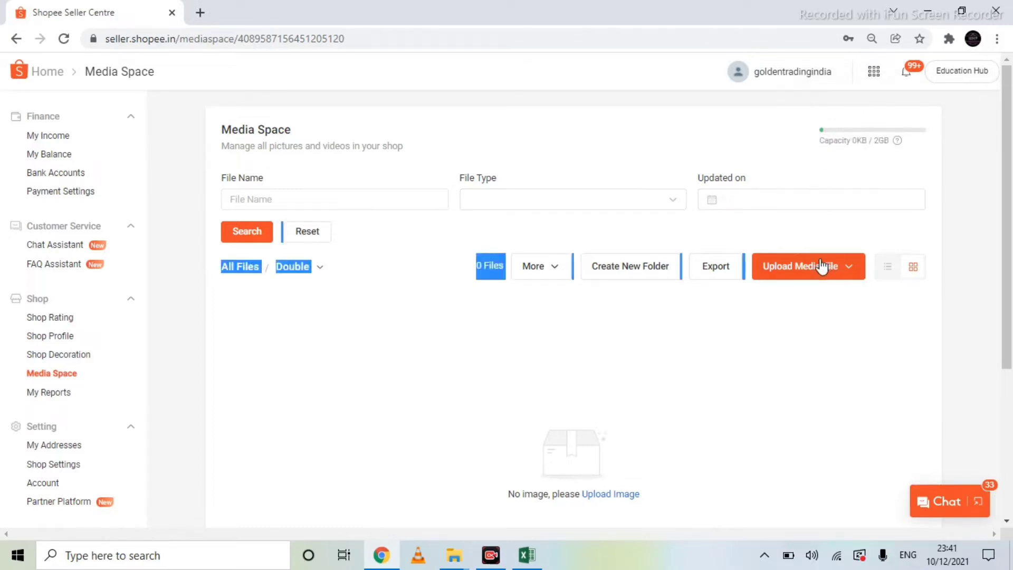
# Upload the local images PC-DBS-085-BLU, PC-DBS-086-BLU and PC-DBS-087-RED to the Double folder and close the upload dialog
pyautogui.moveTo(812, 270)
pyautogui.click(757, 330)
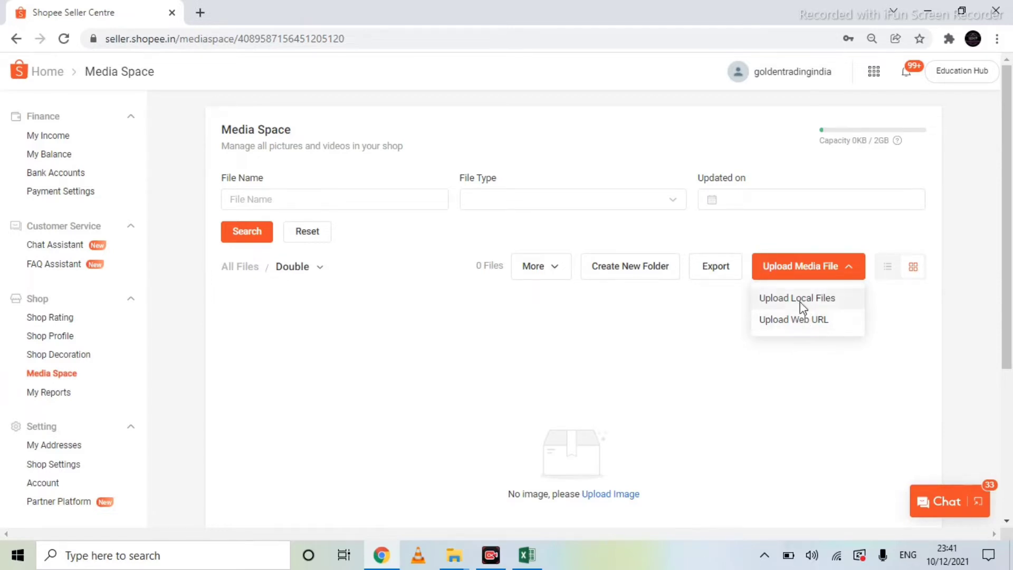
pyautogui.click(800, 304)
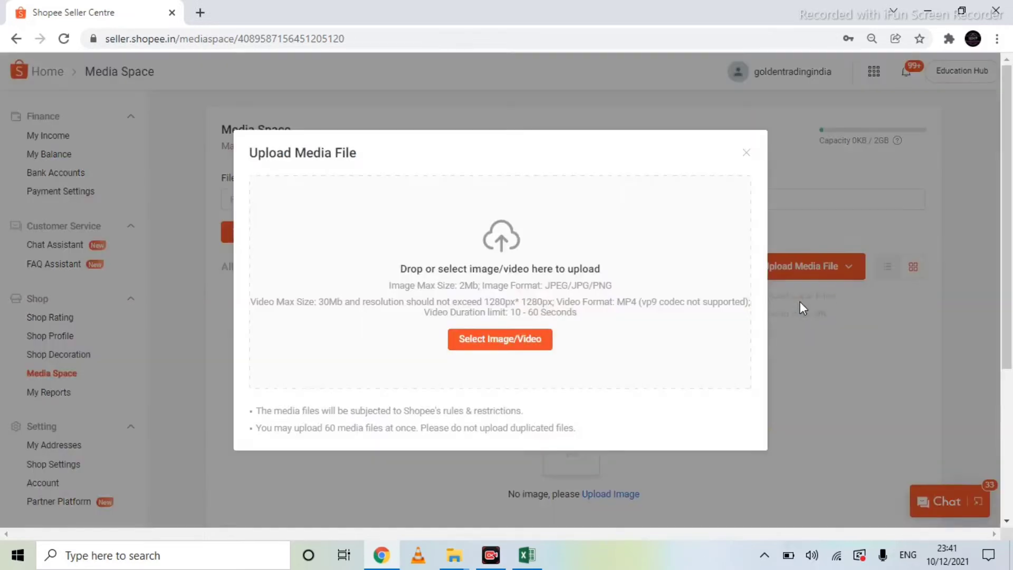
pyautogui.click(513, 345)
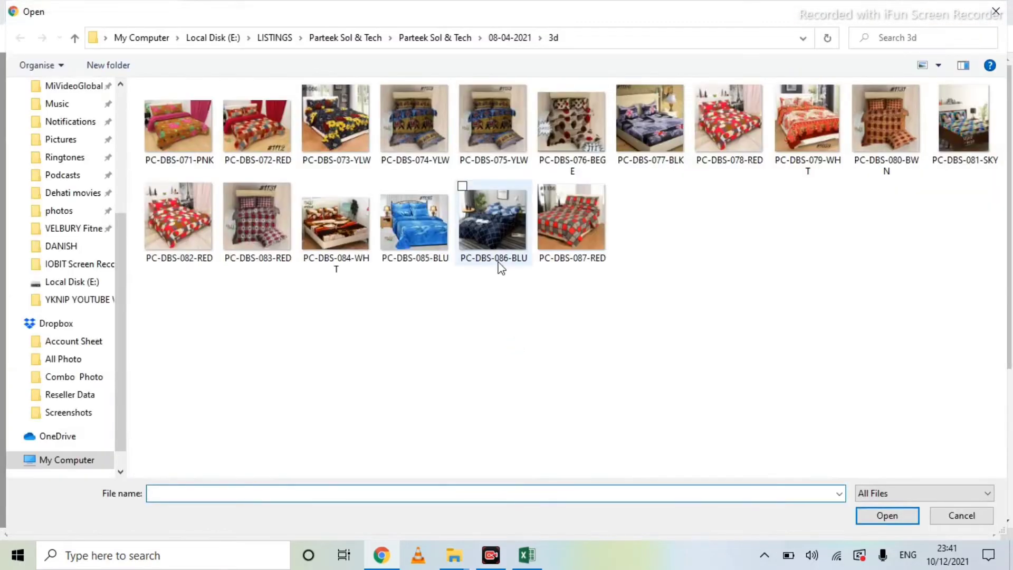
pyautogui.moveTo(621, 231); pyautogui.dragTo(485, 228)
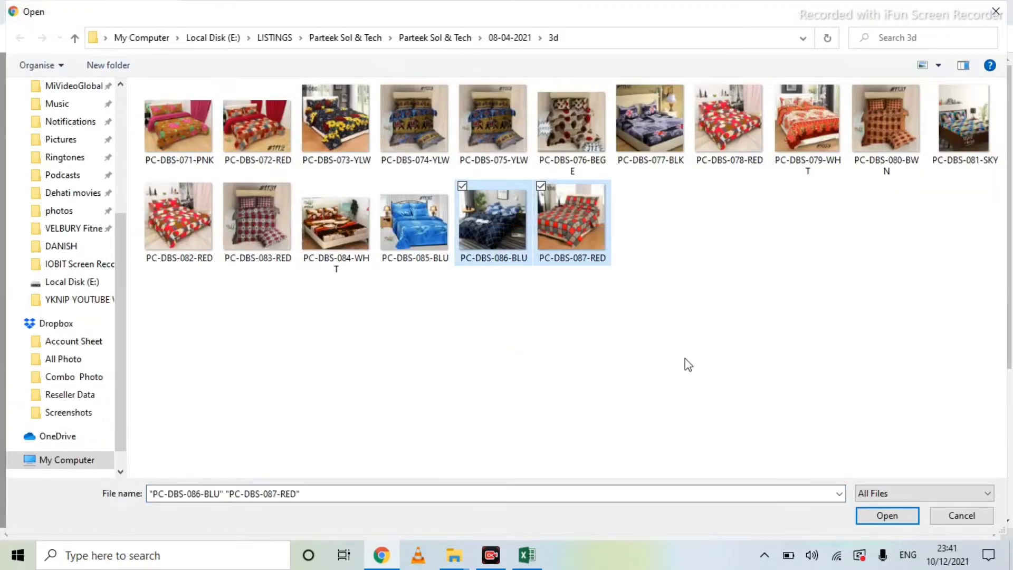
pyautogui.click(628, 232)
pyautogui.moveTo(628, 233); pyautogui.dragTo(429, 214)
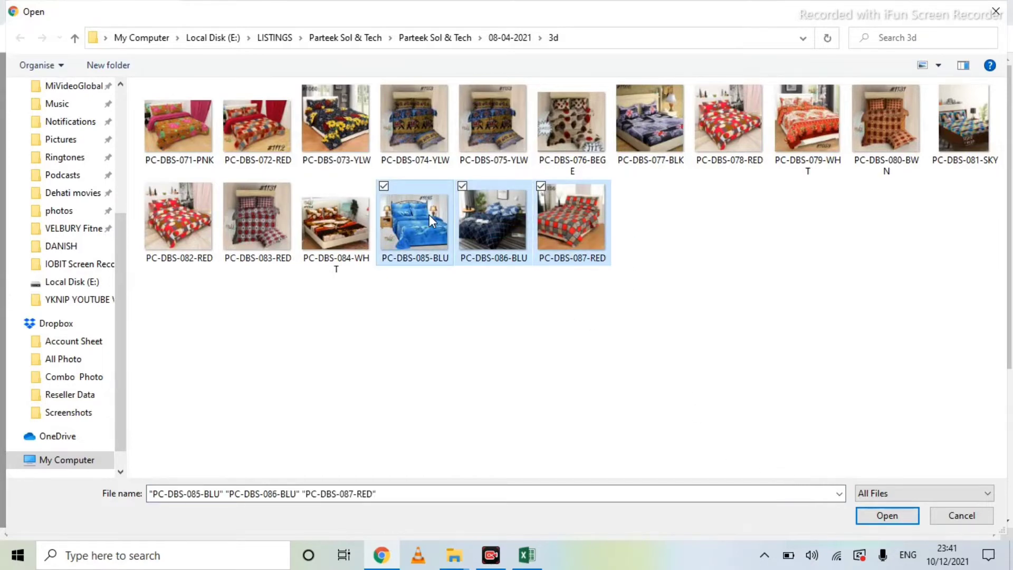
pyautogui.press('Return')
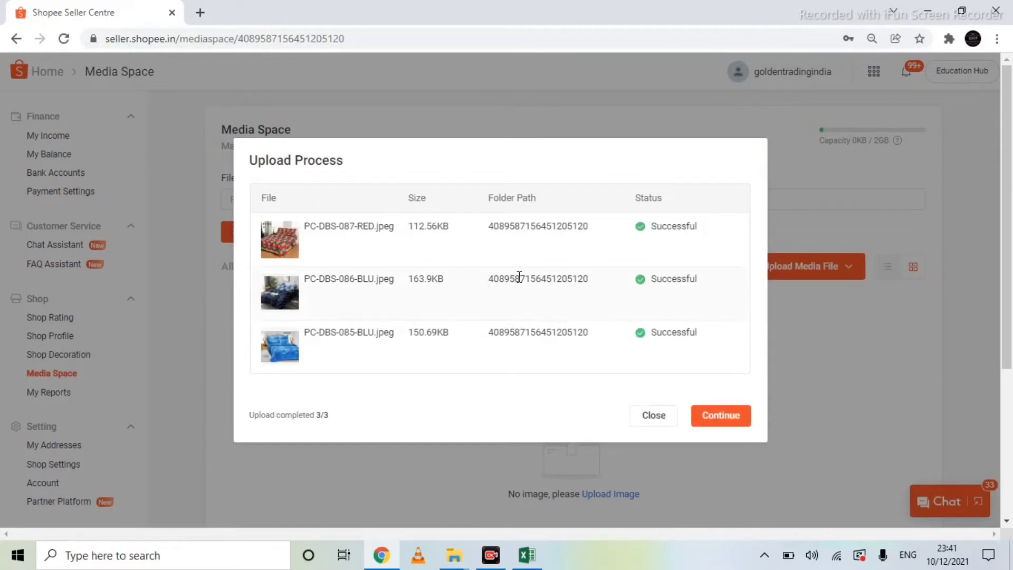
pyautogui.click(713, 421)
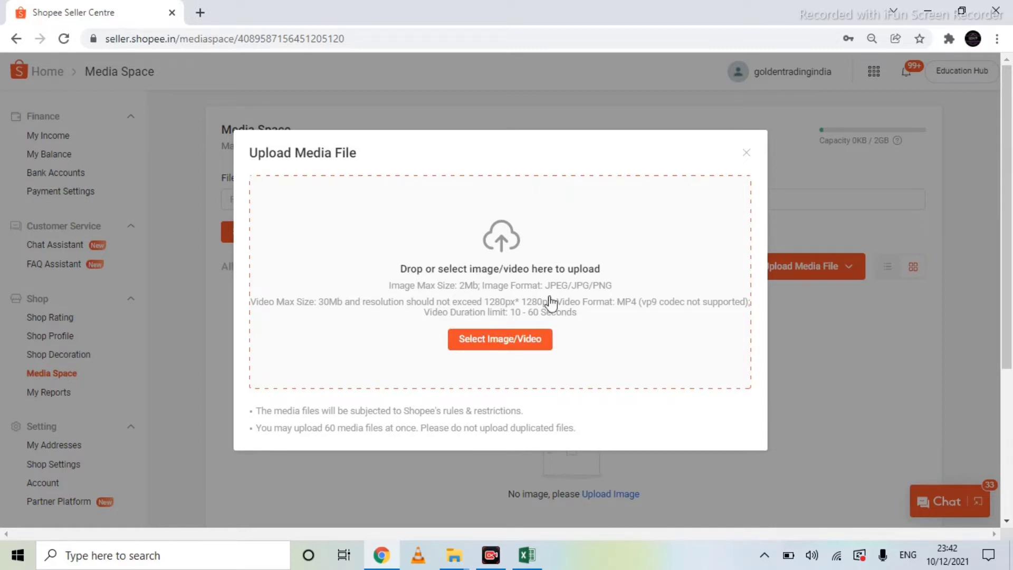
pyautogui.click(745, 157)
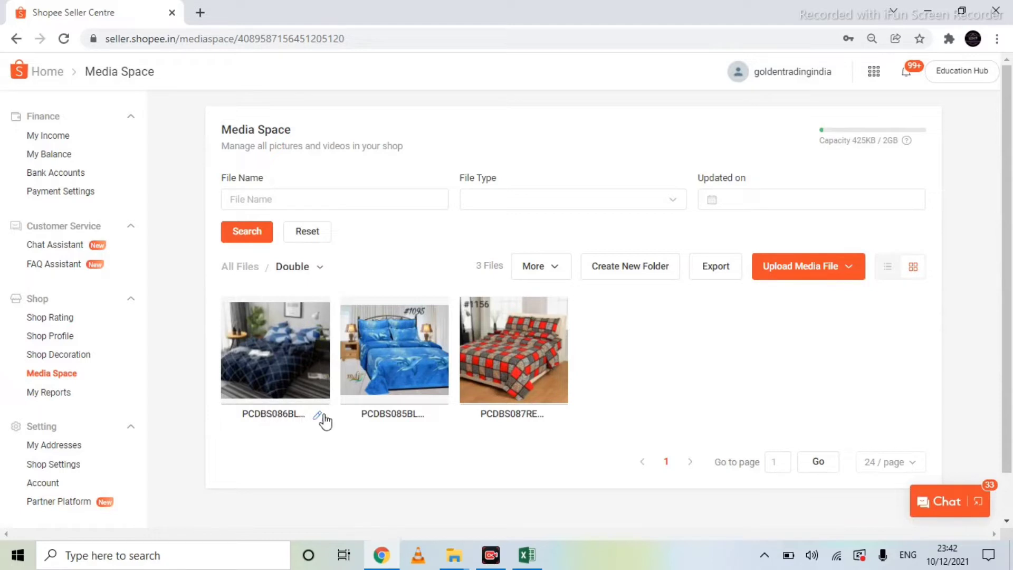
# Try to insert a hyphen after PC in the media file name PCDBS086BLU.jpeg
pyautogui.click(319, 416)
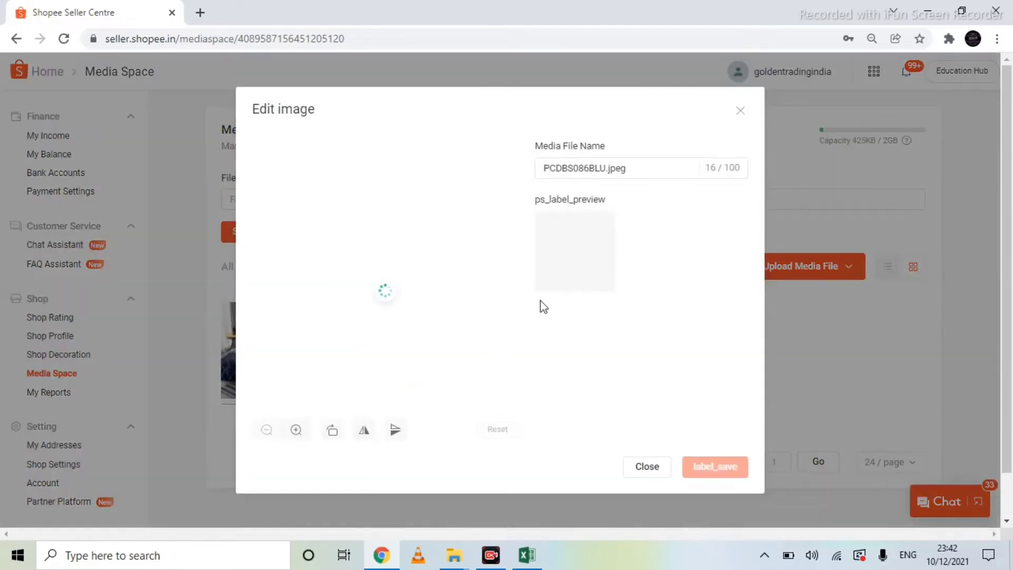
pyautogui.click(558, 172)
pyautogui.write('-')
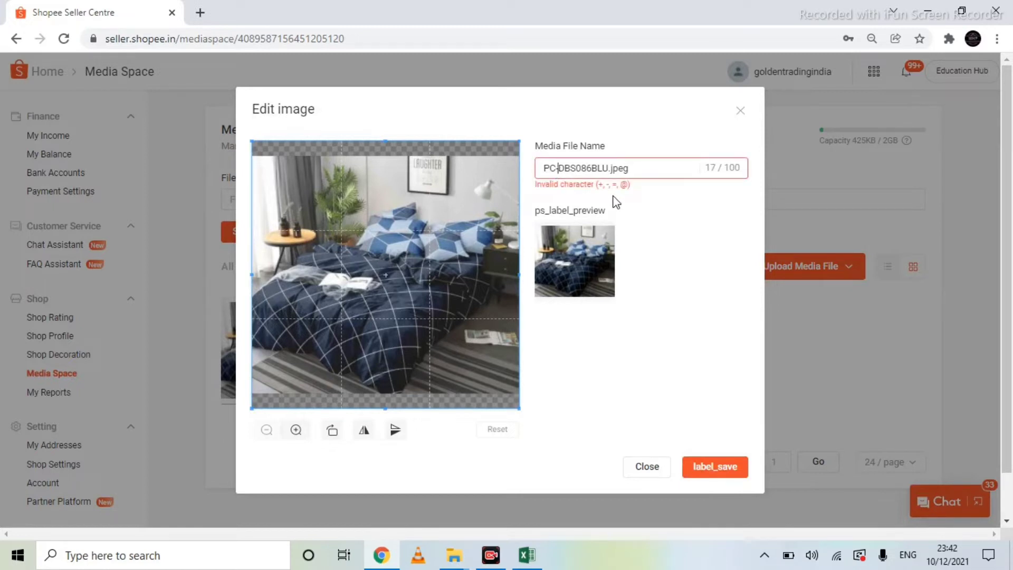
pyautogui.press('BackSpace')
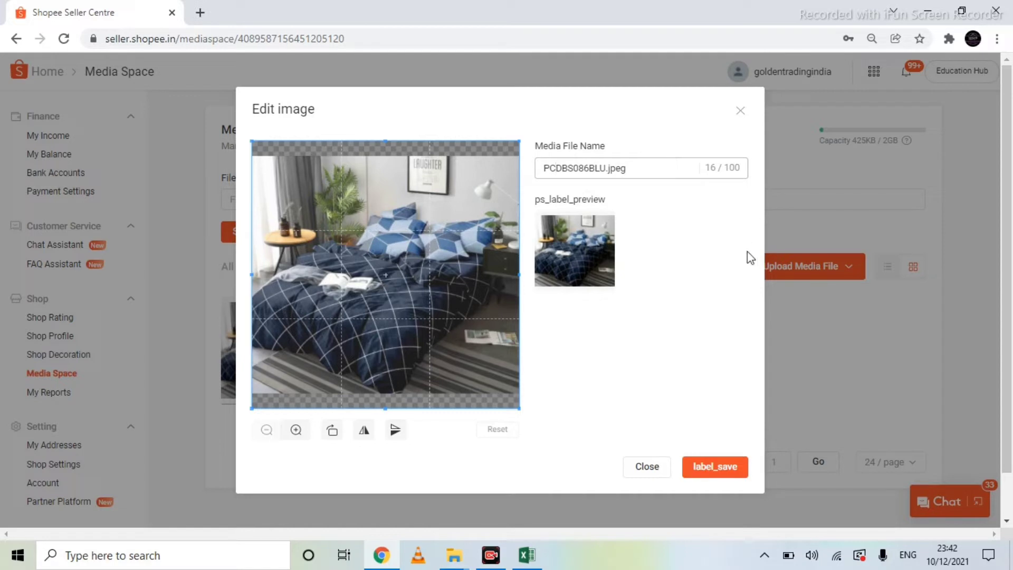
pyautogui.click(651, 467)
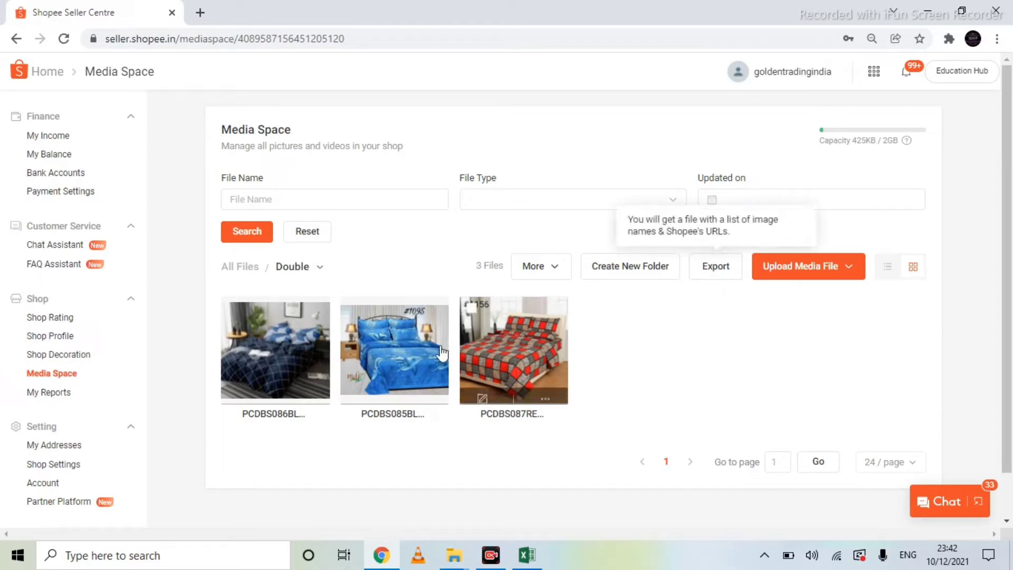
# Export the Double folder's image list and open the downloaded Shopee Images workbook in Excel for editing
pyautogui.moveTo(441, 356)
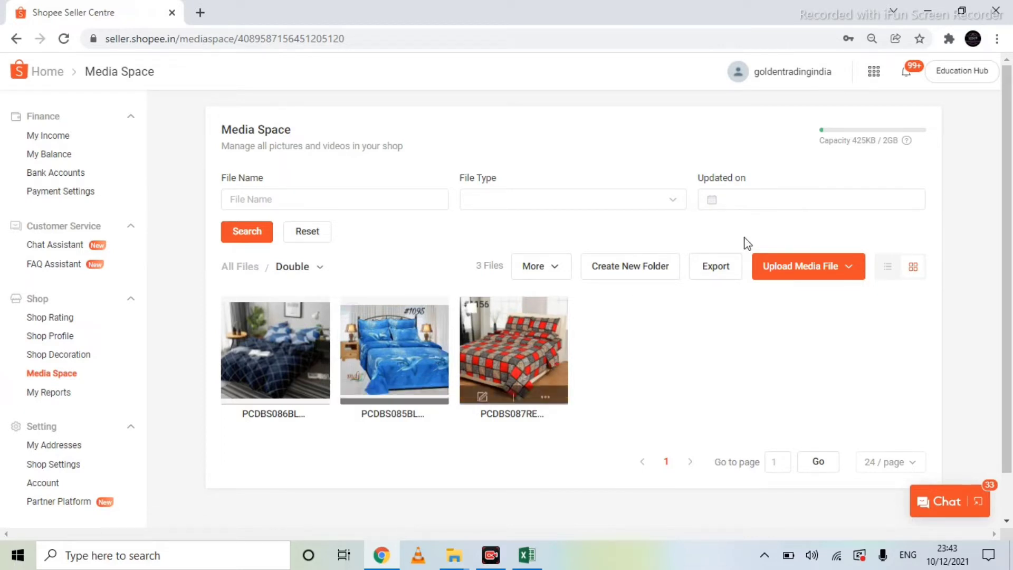
pyautogui.click(726, 263)
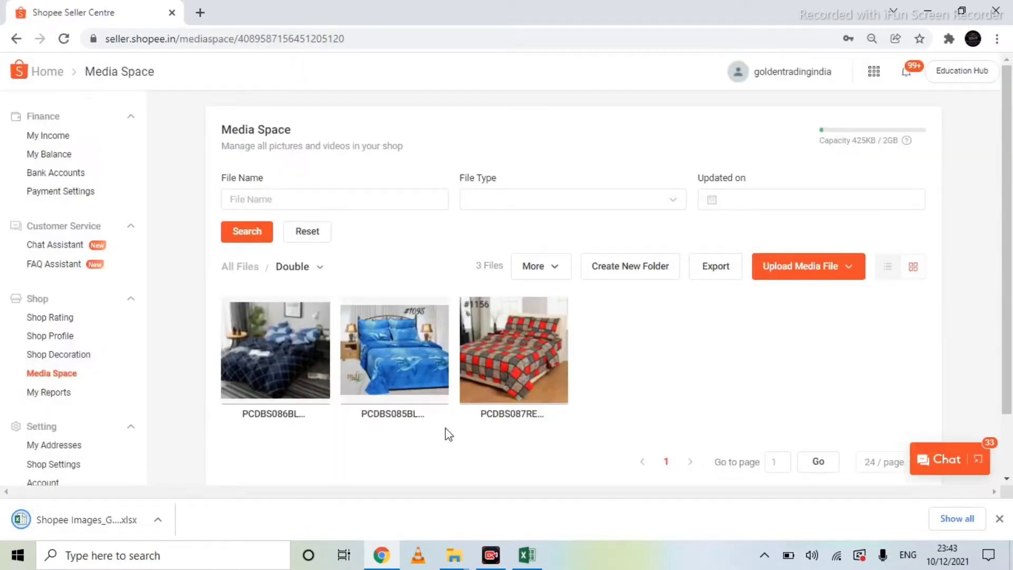
pyautogui.click(75, 521)
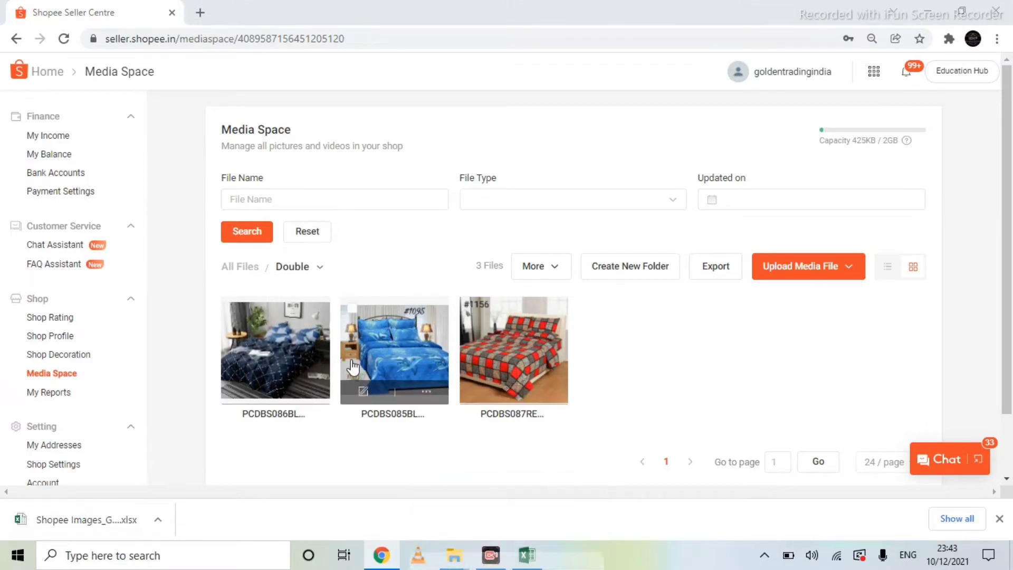
pyautogui.click(111, 521)
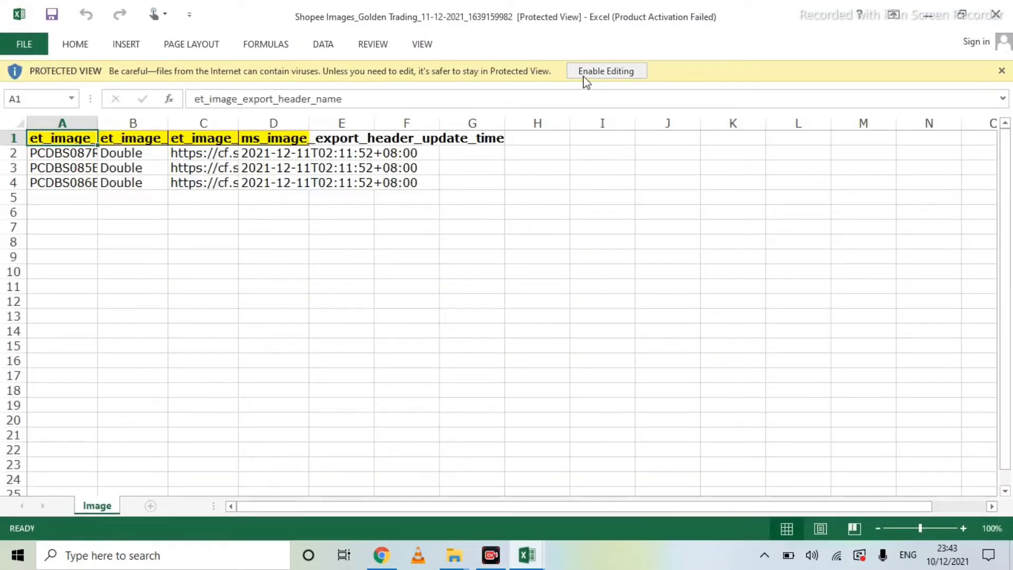
pyautogui.click(582, 76)
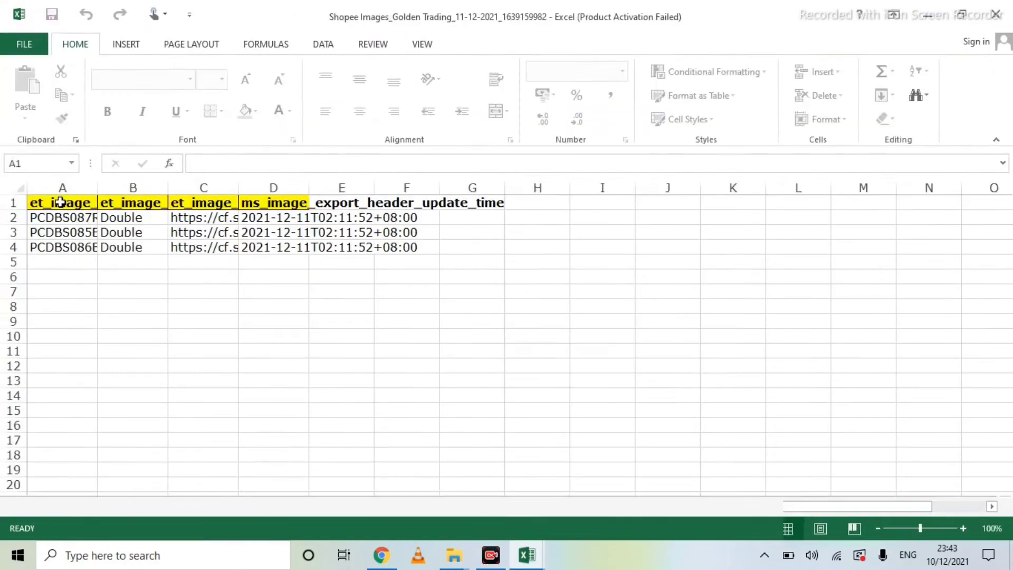
# Fit the widths of columns A and C to the full image names and URLs
pyautogui.click(66, 216)
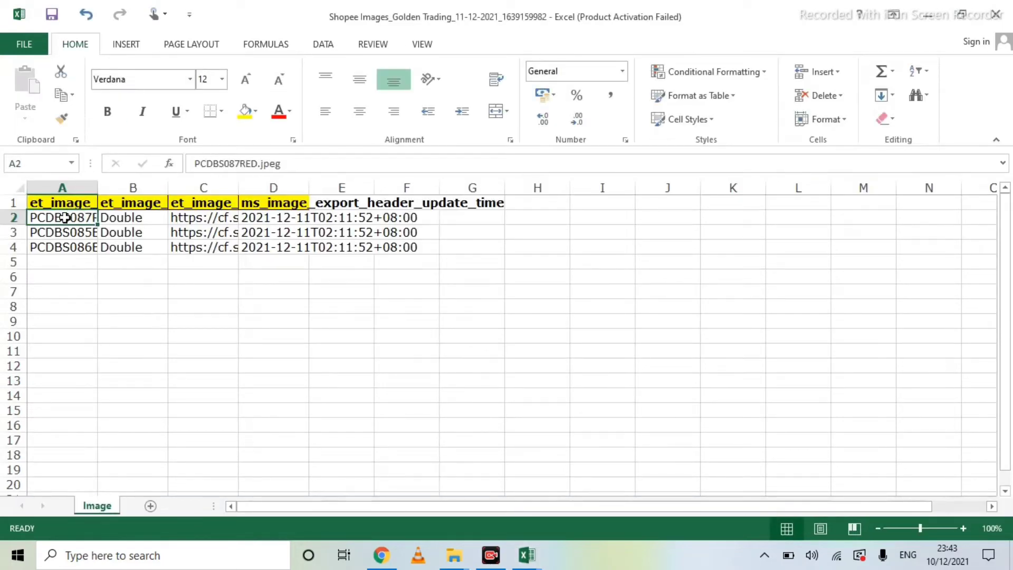
pyautogui.doubleClick(101, 187)
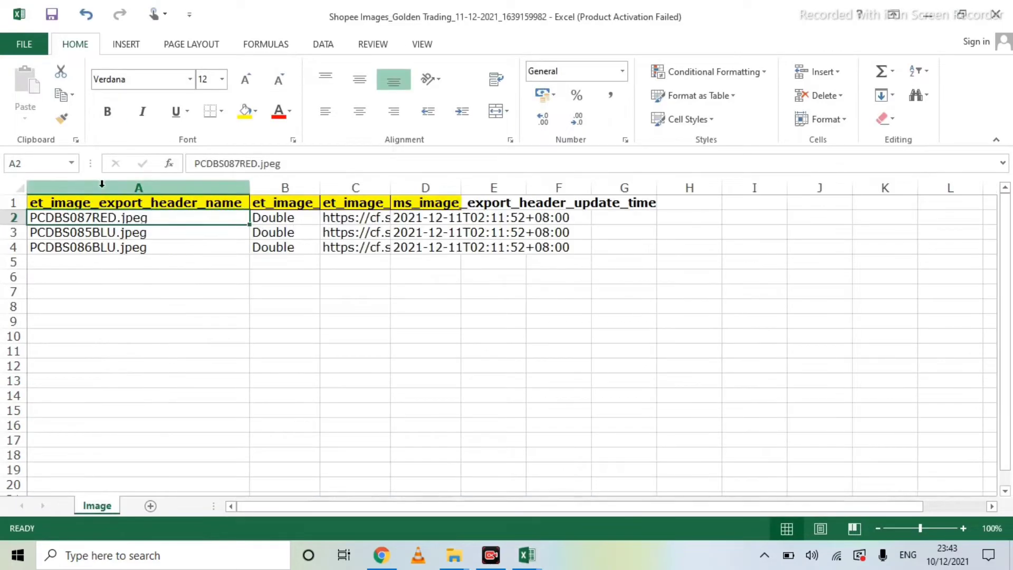
pyautogui.click(285, 187)
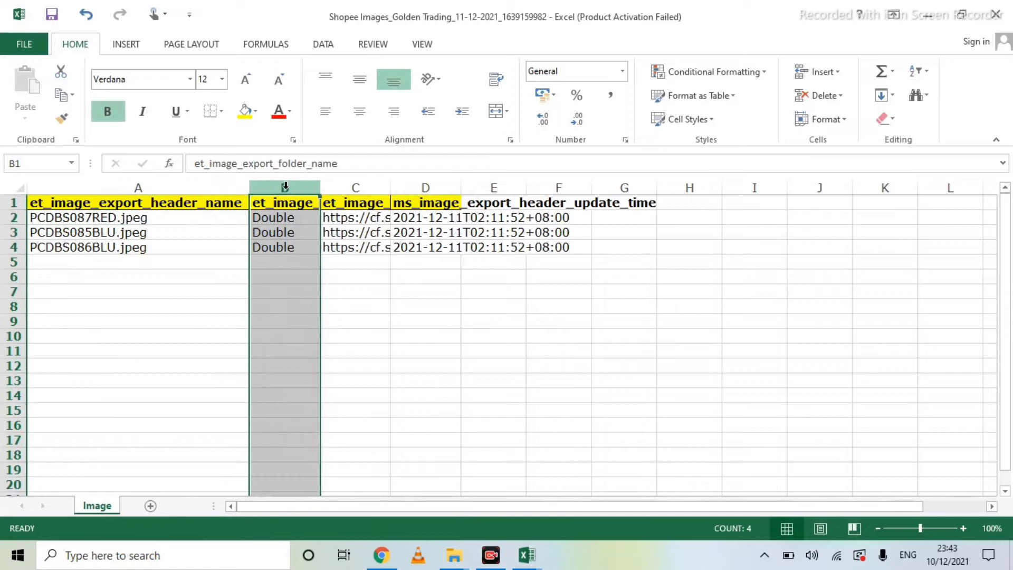
pyautogui.doubleClick(391, 187)
# Delete columns D to F, which hold the update time, from the exported image list
pyautogui.moveTo(750, 187); pyautogui.dragTo(880, 188)
pyautogui.click(821, 101)
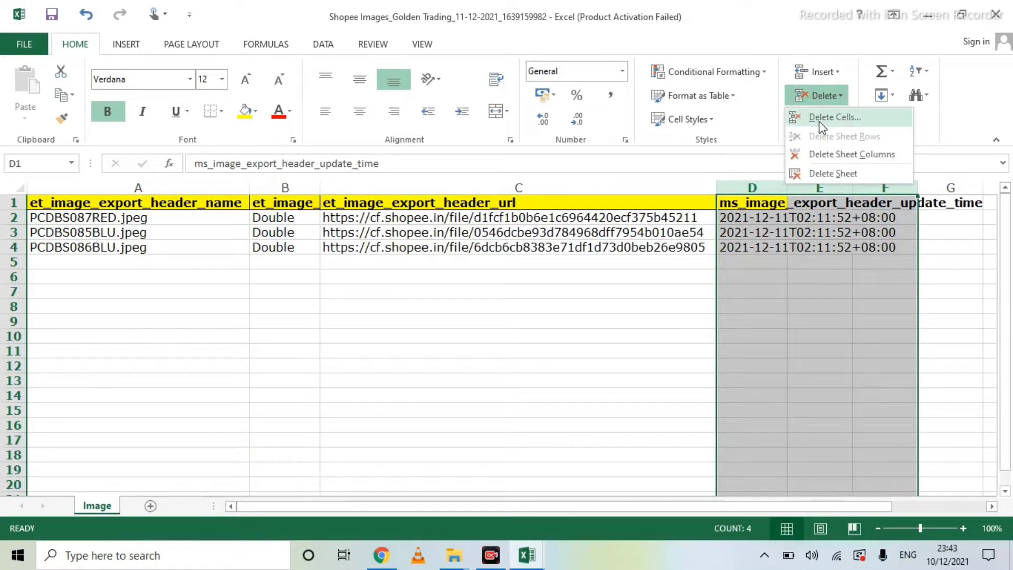
pyautogui.click(822, 117)
pyautogui.click(821, 119)
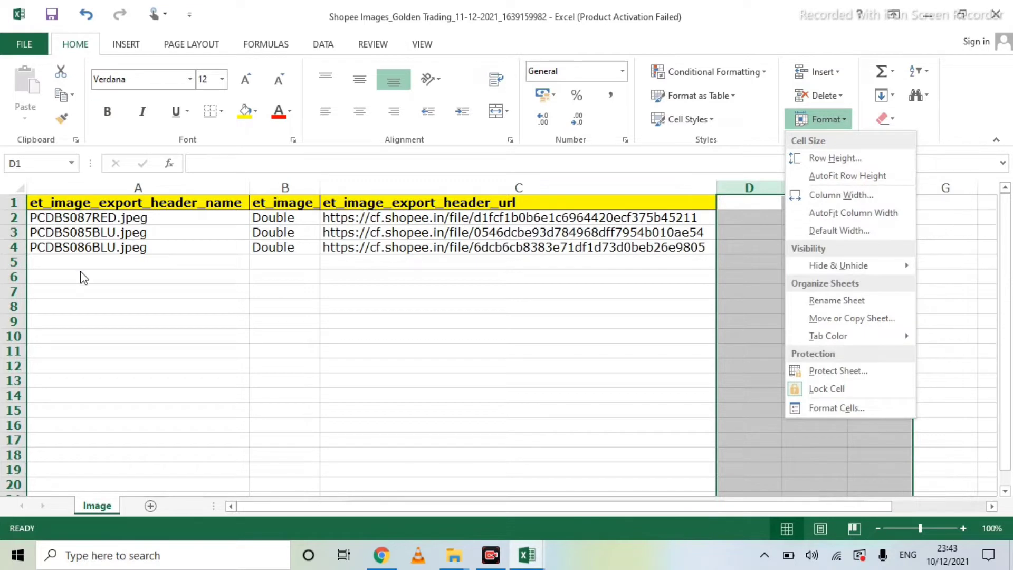
# Remove the .jpeg extension from the image name in cell A2, leaving PCDBS087RED
pyautogui.click(98, 214)
pyautogui.click(154, 214)
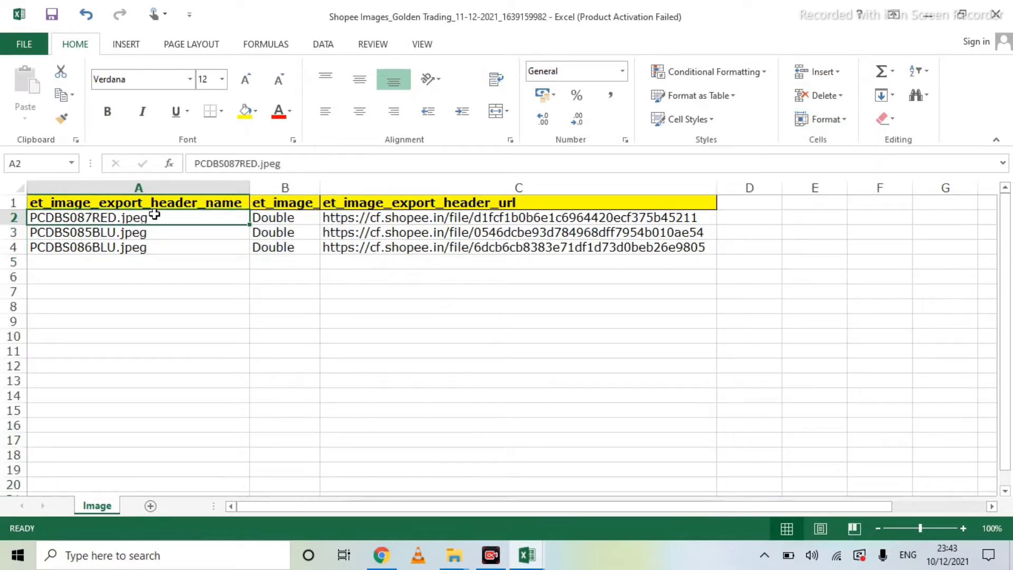
pyautogui.doubleClick(154, 214)
pyautogui.press('BackSpace')
pyautogui.press('BackSpace')
pyautogui.press('BackSpace')
pyautogui.press('BackSpace')
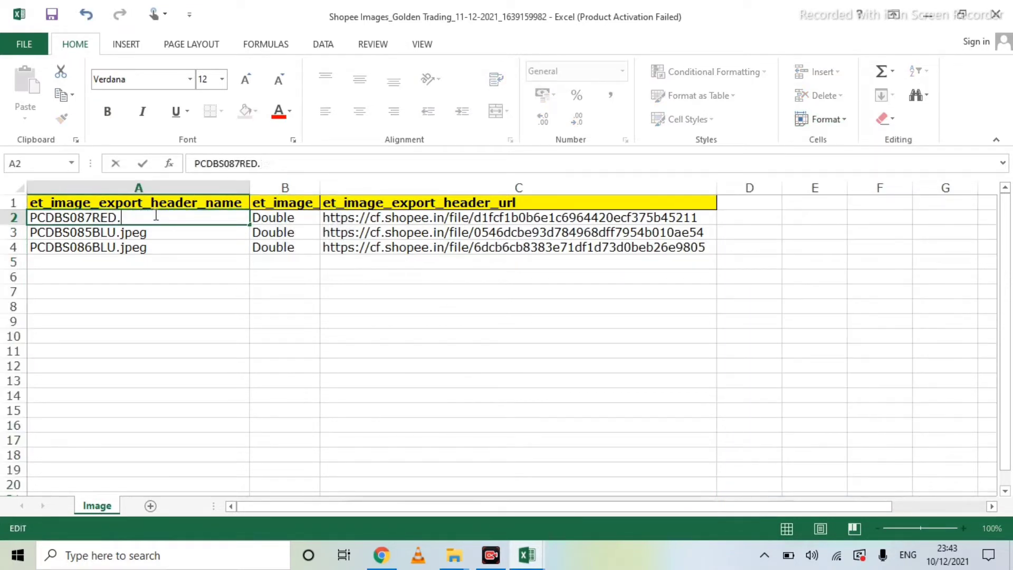
pyautogui.press('BackSpace')
pyautogui.press('Return')
# Shorten the image name in cell A3 to PCDBS085BLU by removing its file extension
pyautogui.press('F2')
pyautogui.press('BackSpace')
pyautogui.press('BackSpace')
pyautogui.press('BackSpace')
pyautogui.press('BackSpace')
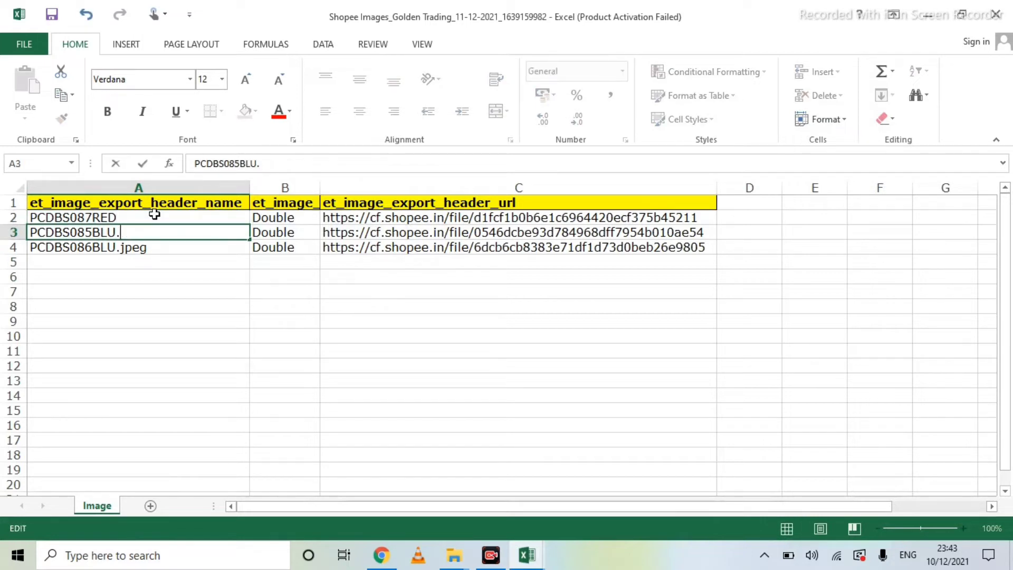
pyautogui.press('BackSpace')
pyautogui.press('Return')
# Strip the .jpeg extension from the name in cell A4 so it reads PCDBS086BLU
pyautogui.press('F2')
pyautogui.press('BackSpace')
pyautogui.press('BackSpace')
pyautogui.press('BackSpace')
pyautogui.press('BackSpace')
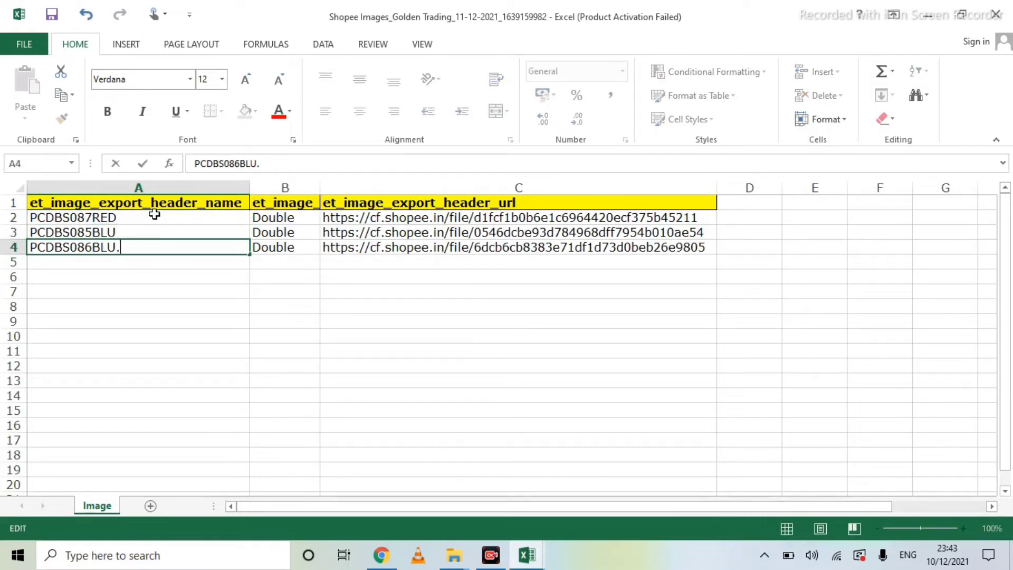
pyautogui.press('BackSpace')
pyautogui.press('Return')
# Copy the three image names in A2:A4 of the exported list and switch to the Book1 listing sheet
pyautogui.press('Up')
pyautogui.press('Right')
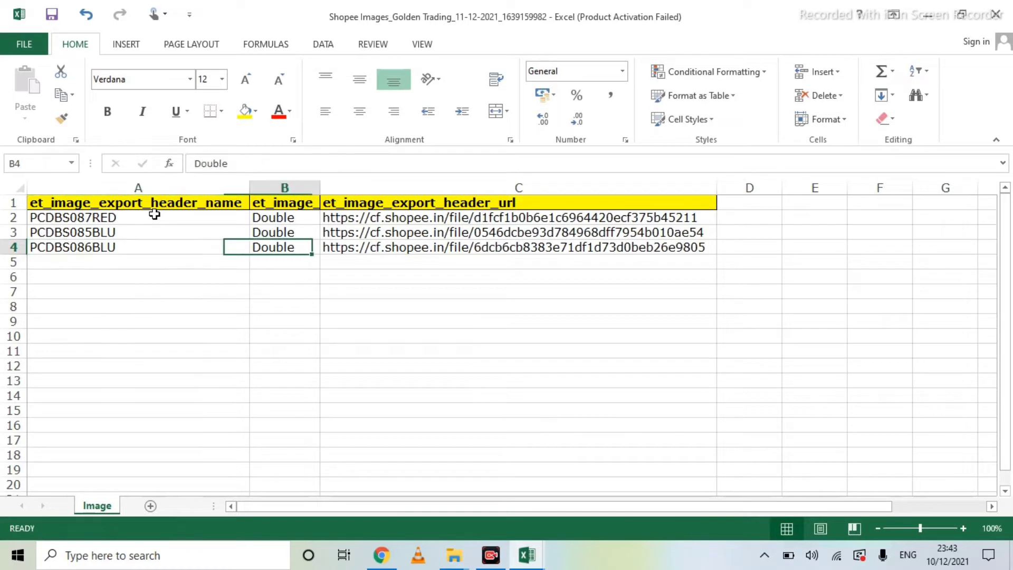
pyautogui.press('Left')
pyautogui.press('Up')
pyautogui.press('Up')
pyautogui.hotkey('shift', 'Down')
pyautogui.hotkey('shift', 'Down')
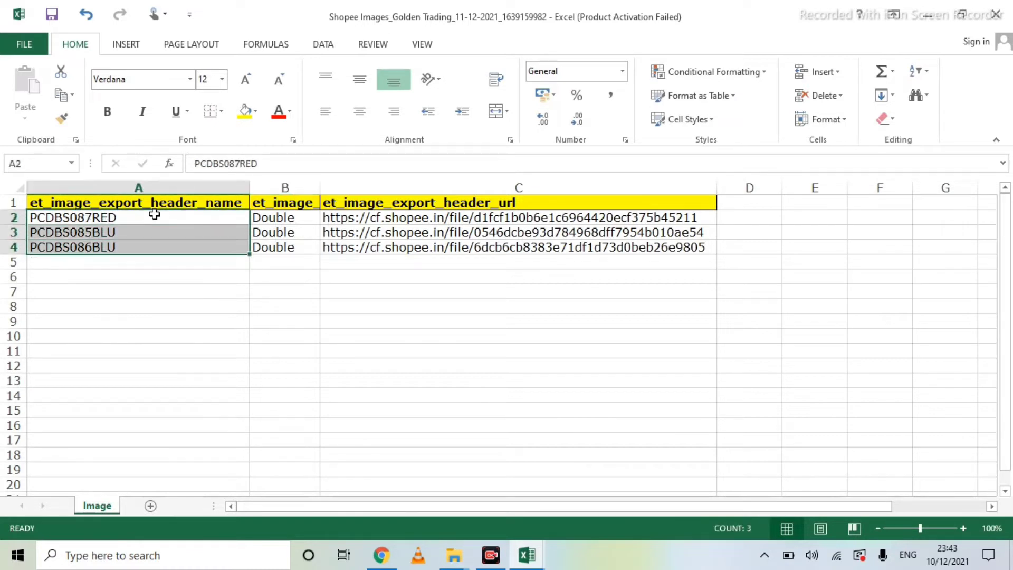
pyautogui.hotkey('ctrl', 'c')
pyautogui.hotkey('alt', 'Tab')
# Paste the copied names with their source formatting over the SKUs in A2:A4, and undo that paste
pyautogui.press('Left')
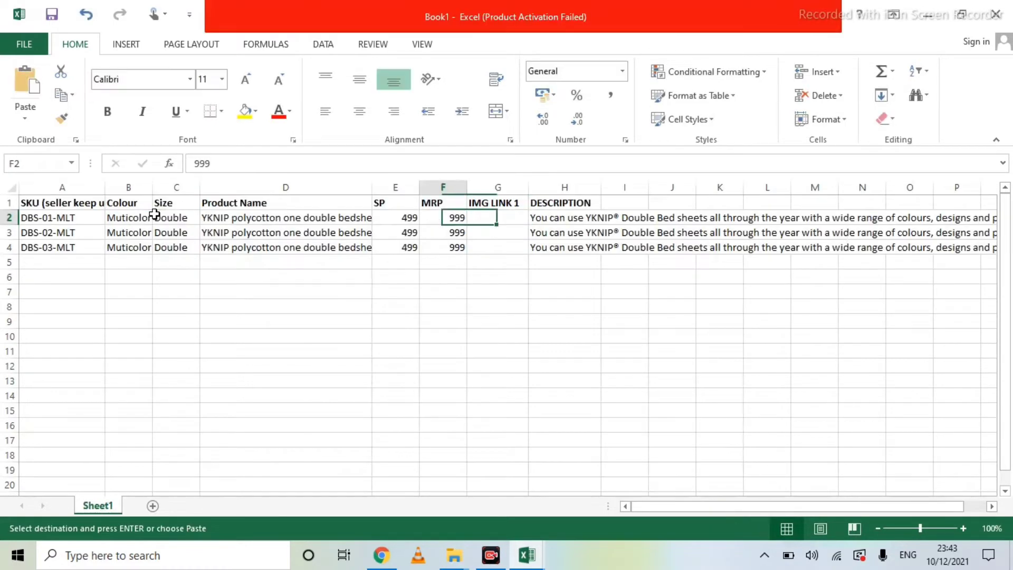
pyautogui.press('Left')
pyautogui.press('Left')
pyautogui.press('Left')
pyautogui.press('Left')
pyautogui.press('Left')
pyautogui.hotkey('ctrl', 'v')
pyautogui.press('Up')
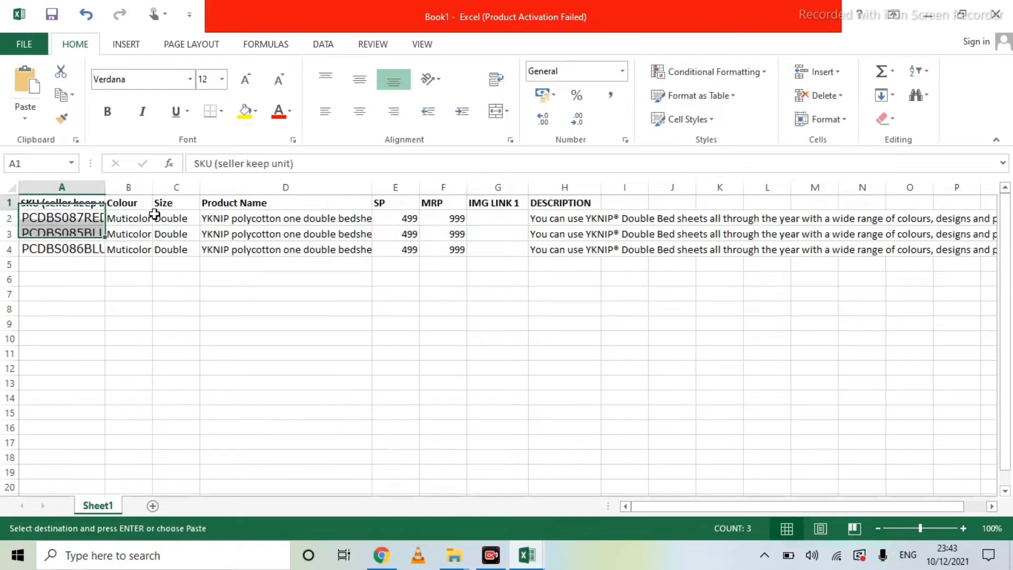
pyautogui.press('Down')
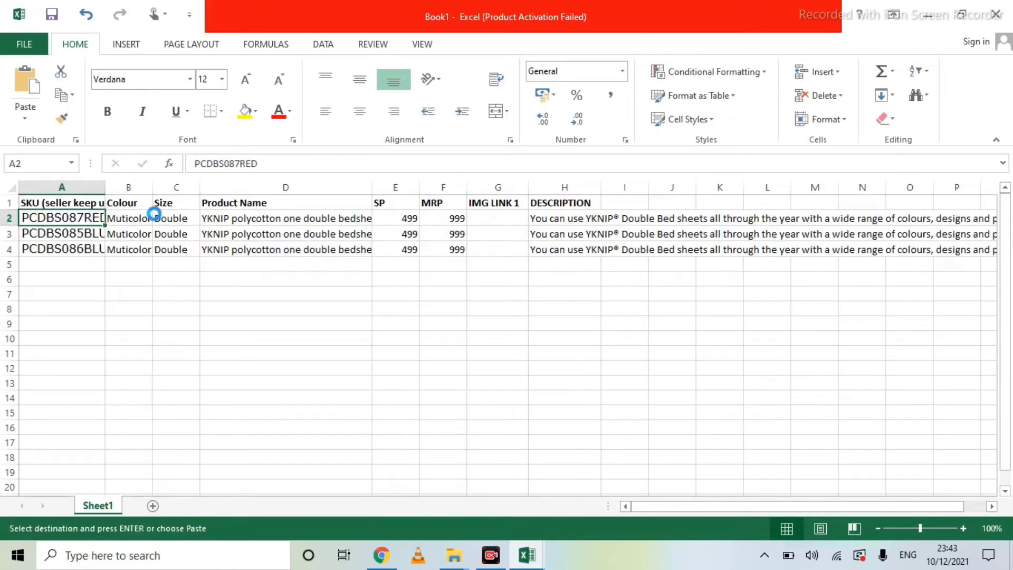
pyautogui.hotkey('ctrl', 'v')
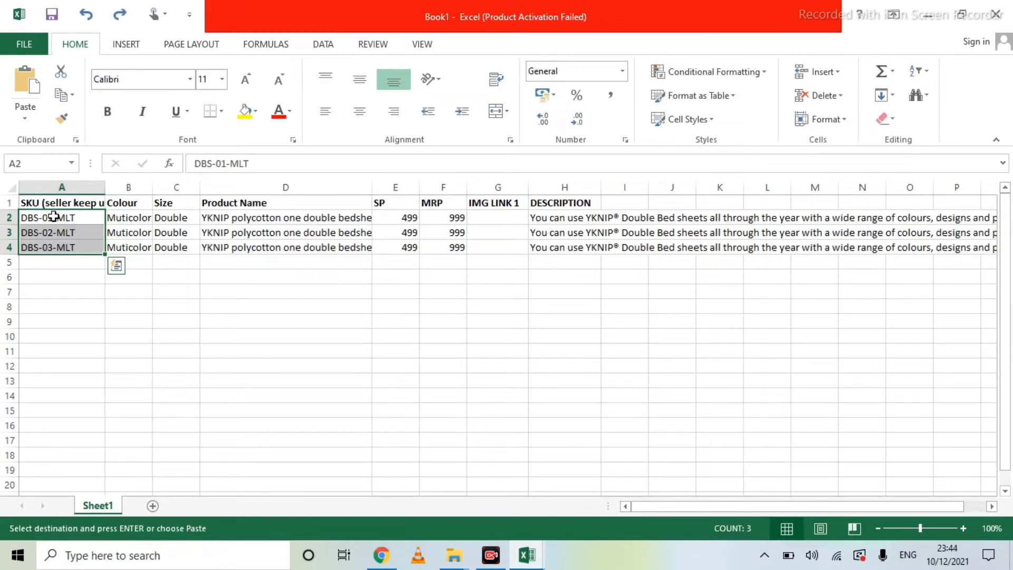
# Replace the SKUs in A2:A4 of the listing sheet with the copied image names, pasted as values only
pyautogui.rightClick(54, 217)
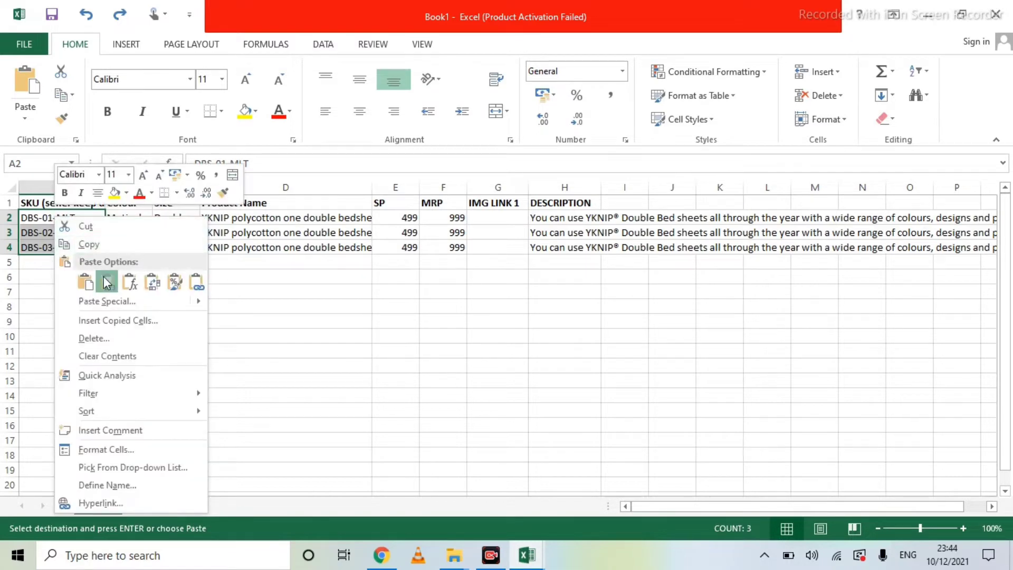
pyautogui.press('Escape')
pyautogui.hotkey('ctrl', 'z')
pyautogui.hotkey('ctrl', 'z')
pyautogui.hotkey('ctrl', 'z')
pyautogui.hotkey('ctrl', 'z')
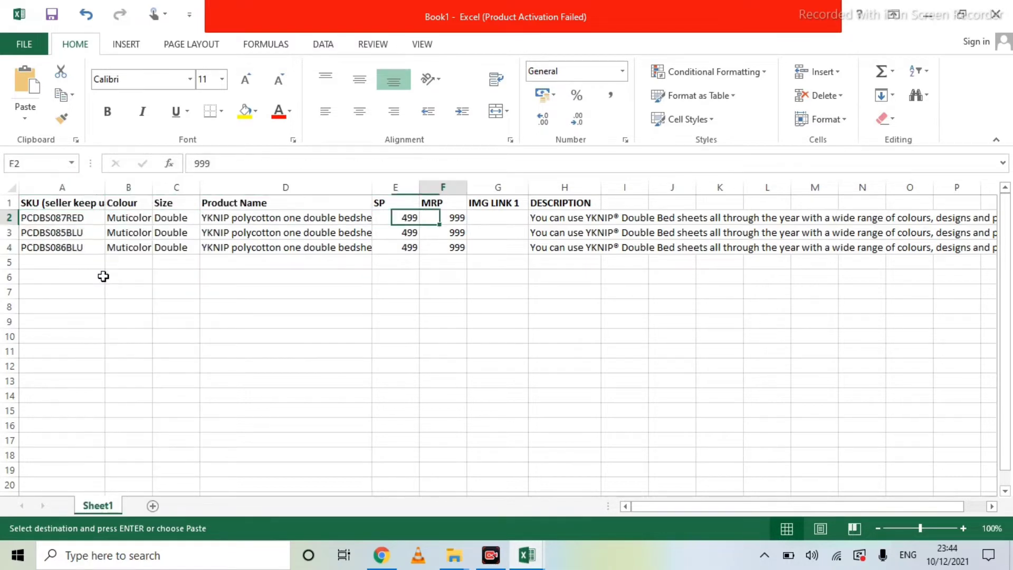
# Copy the three image URLs in C2:C4 of the Shopee Images workbook and return to Book1
pyautogui.press('Right')
pyautogui.hotkey('ctrl', 'Tab')
pyautogui.press('Right')
pyautogui.press('Right')
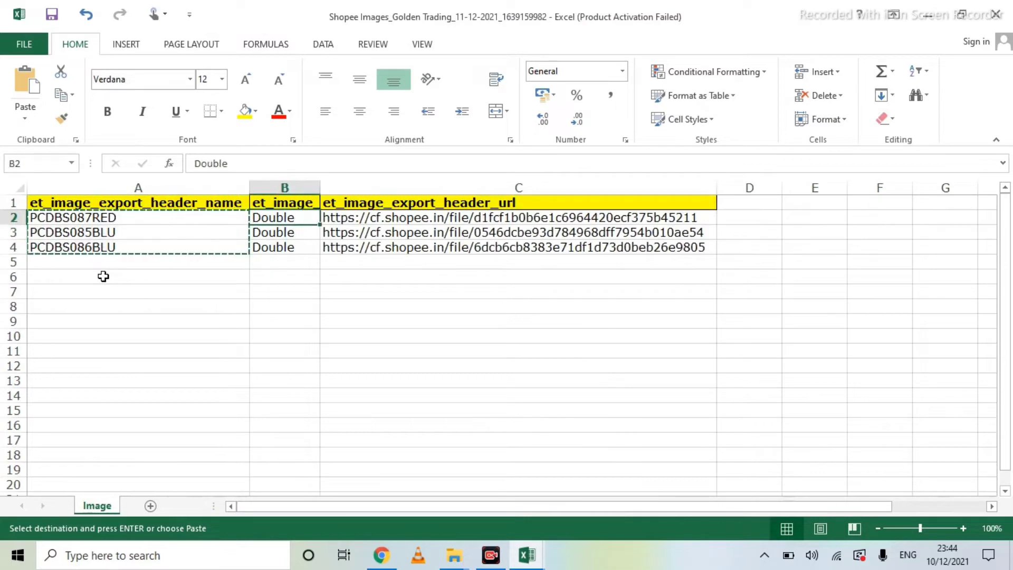
pyautogui.hotkey('shift', 'Down')
pyautogui.hotkey('shift', 'Down')
pyautogui.hotkey('ctrl', 'c')
pyautogui.hotkey('ctrl', 'Tab')
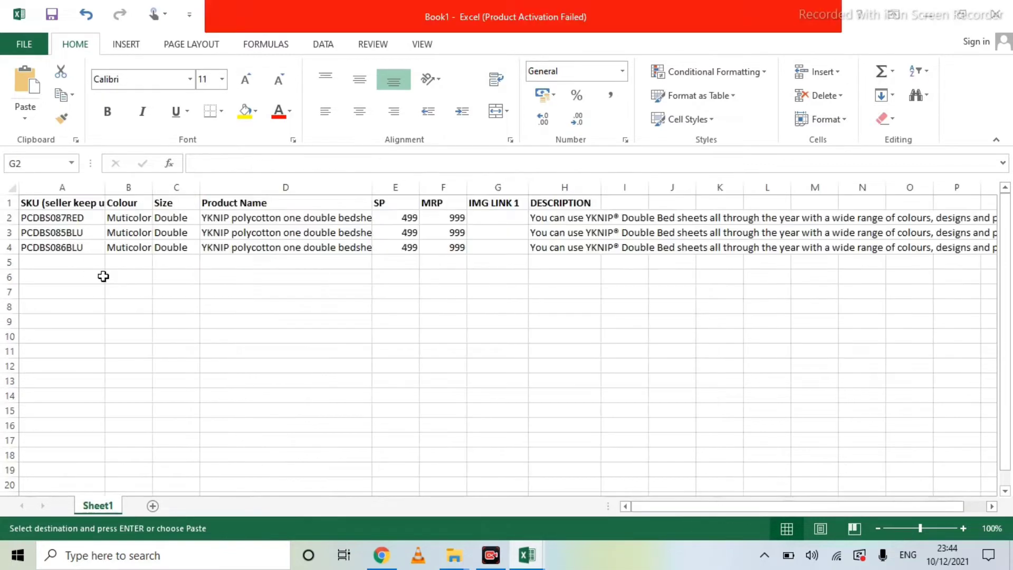
# Paste the copied URLs as values into the IMG LINK 1 column from G2, and return to cell A2
pyautogui.rightClick(484, 218)
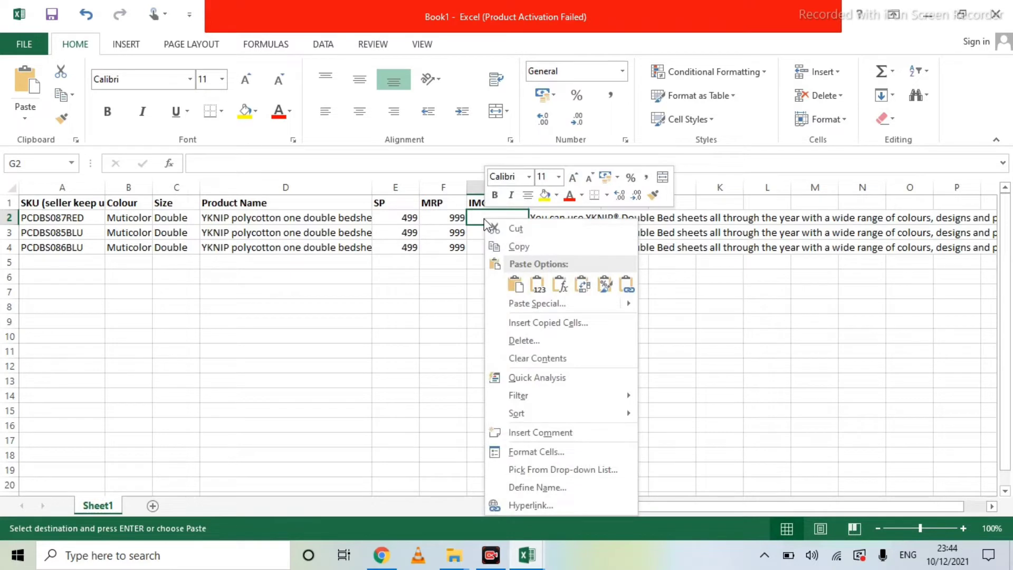
pyautogui.click(529, 277)
pyautogui.press('Left')
pyautogui.press('Left')
pyautogui.press('Left')
pyautogui.press('Left')
pyautogui.press('Left')
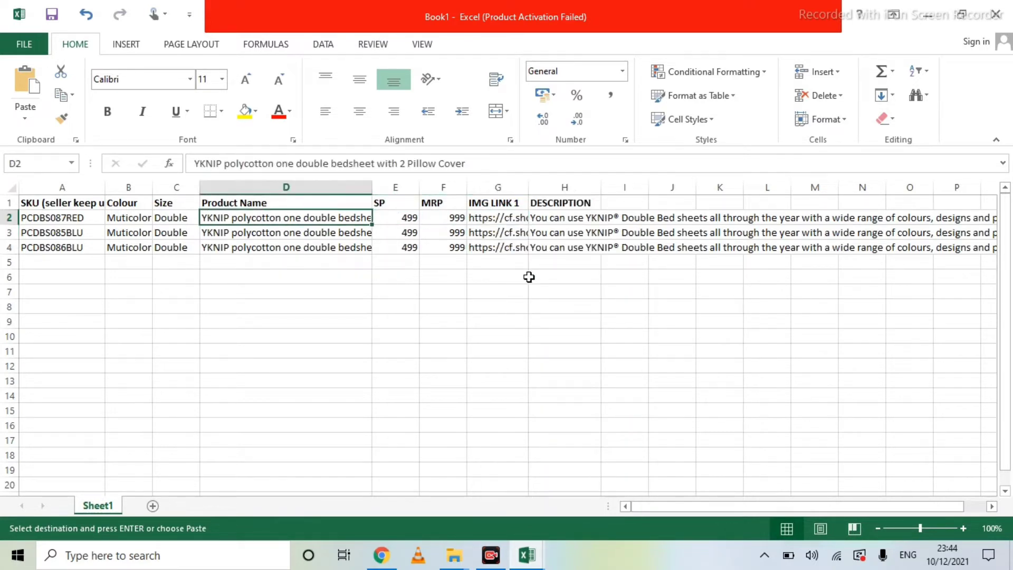
pyautogui.press('Left')
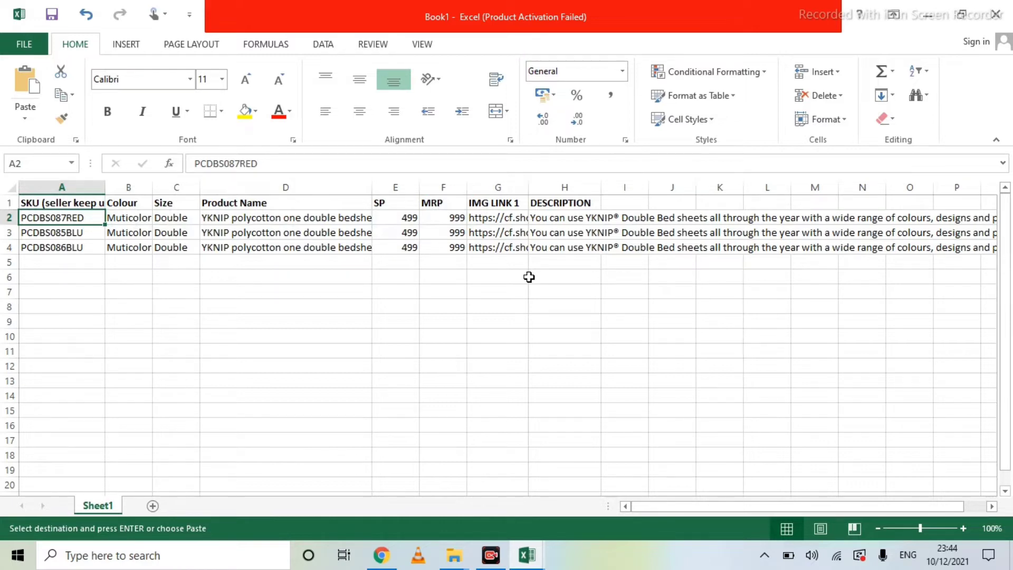
# Close the Shopee Images workbook without saving its changes
pyautogui.click(382, 555)
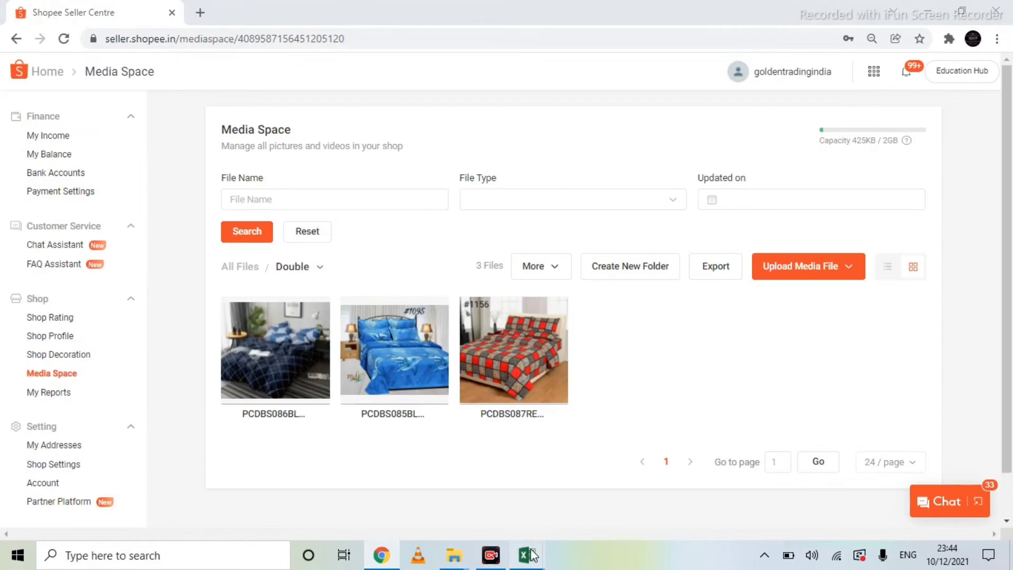
pyautogui.moveTo(533, 555)
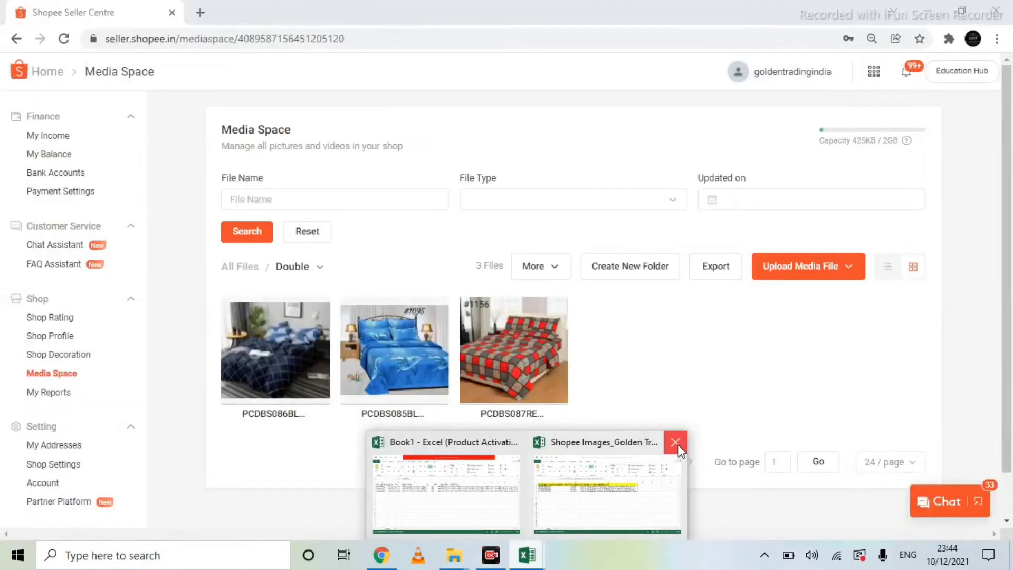
pyautogui.click(678, 445)
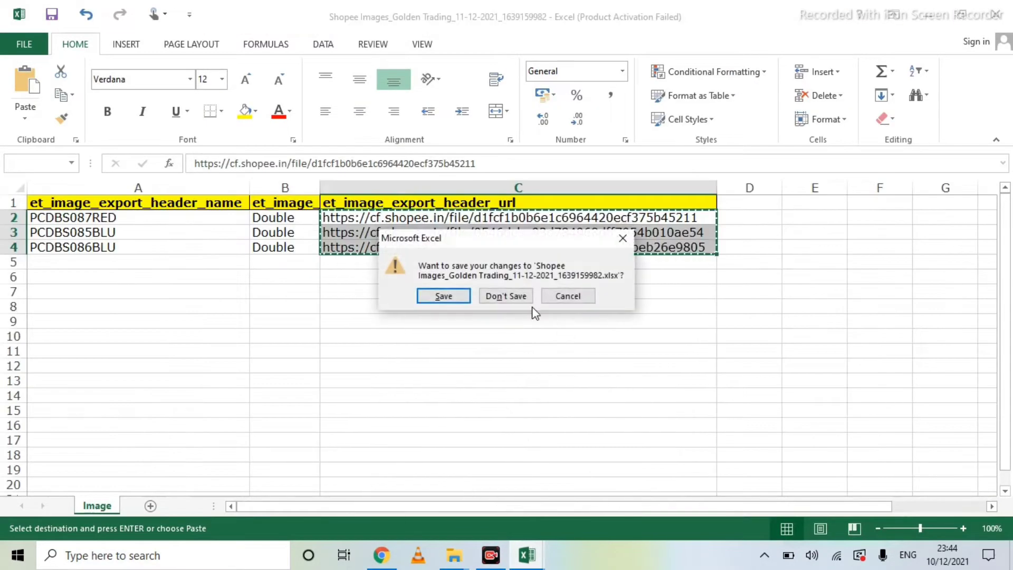
pyautogui.click(507, 299)
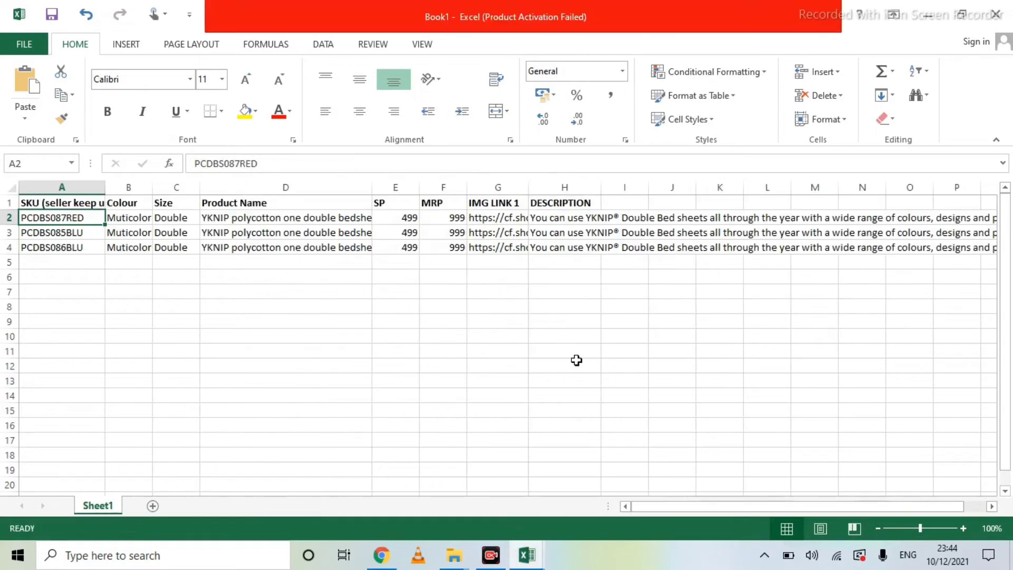
# Switch to Shopee Seller Centre, open the My Products list and look over its search criteria and product count
pyautogui.click(387, 555)
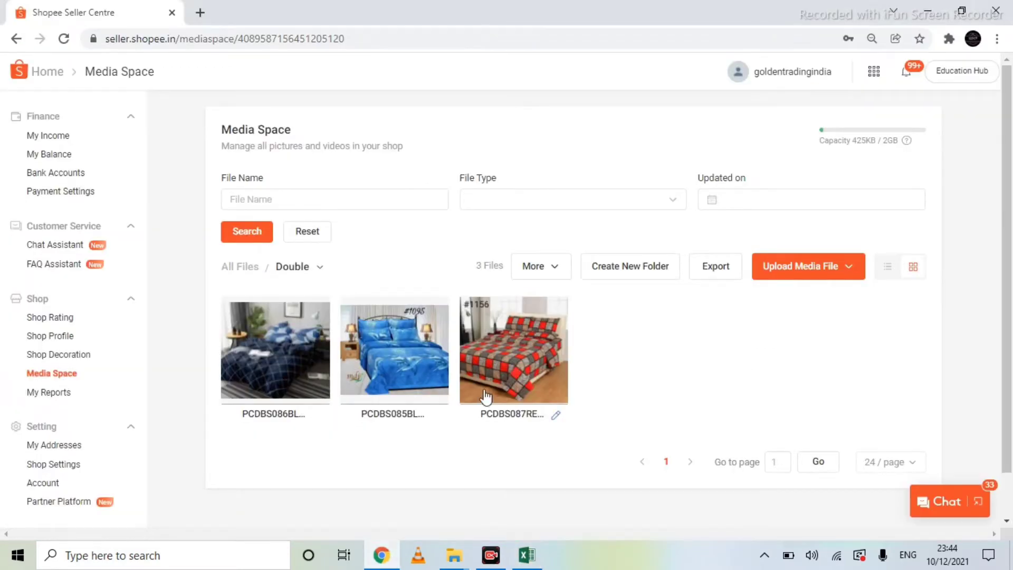
pyautogui.scroll(5, 70, 265)
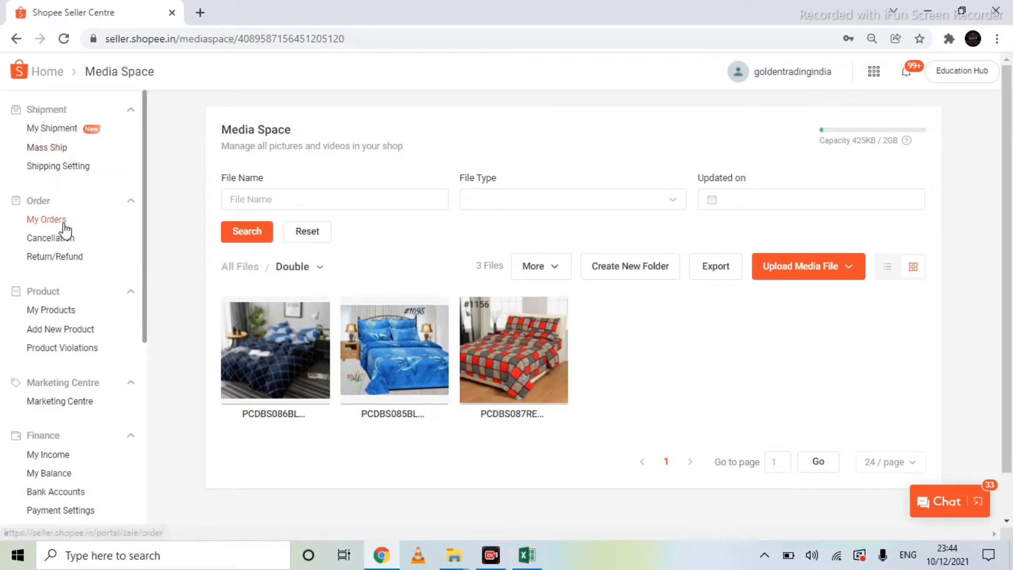
pyautogui.click(58, 314)
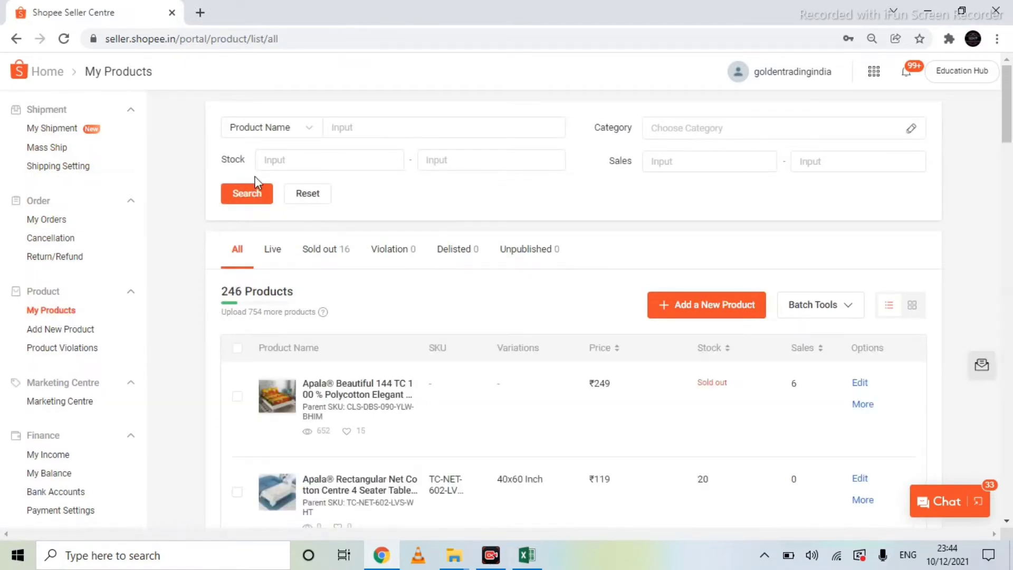
pyautogui.click(274, 135)
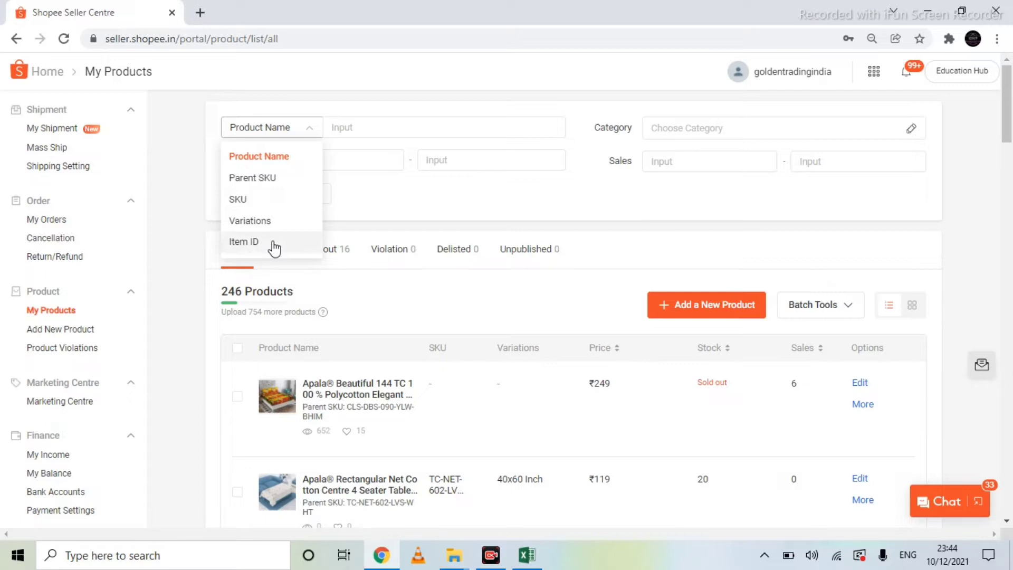
pyautogui.click(454, 197)
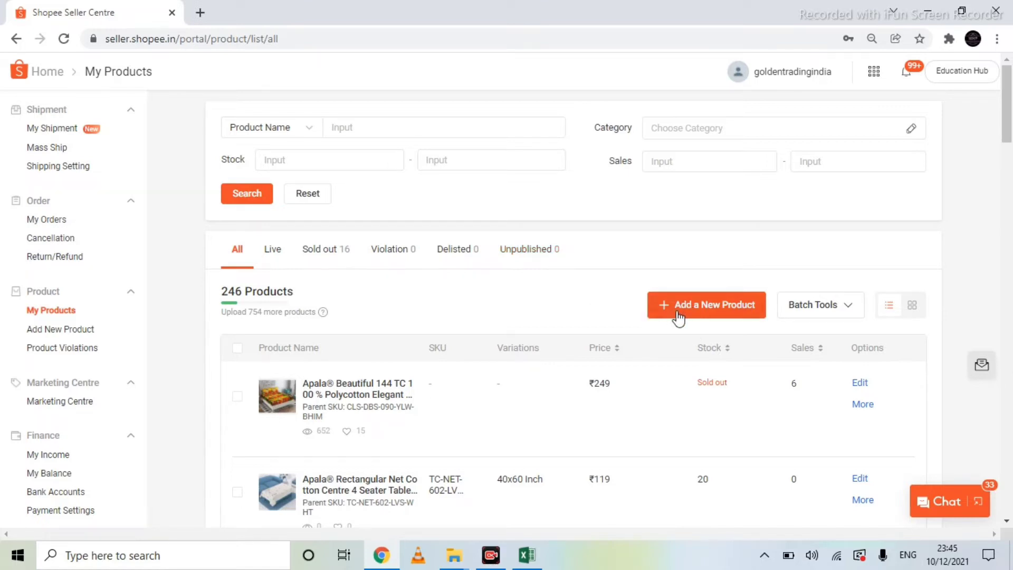
pyautogui.doubleClick(230, 291)
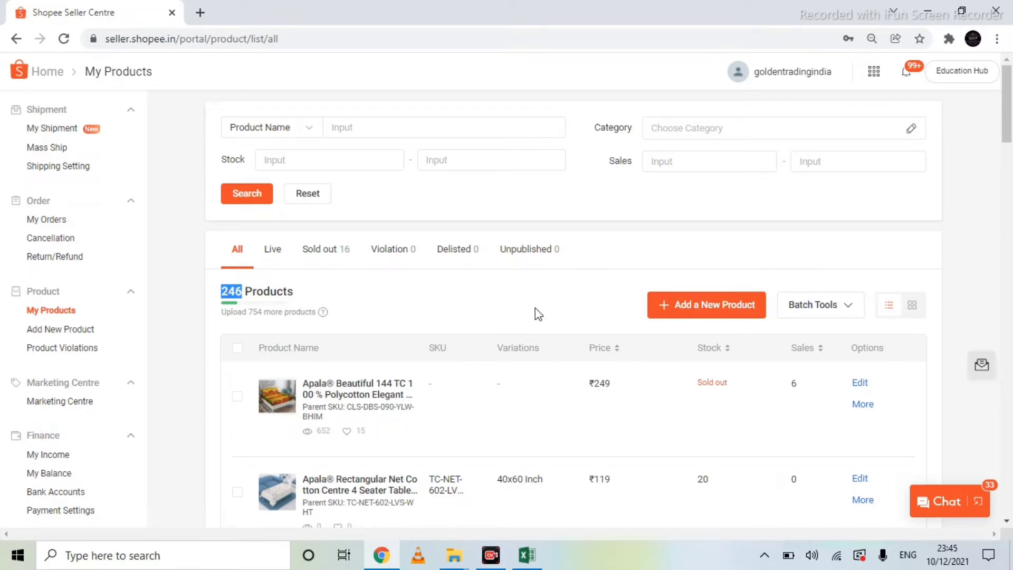
# Open the Mass Upload batch tool, accept the new template notice and download the basic template
pyautogui.click(822, 305)
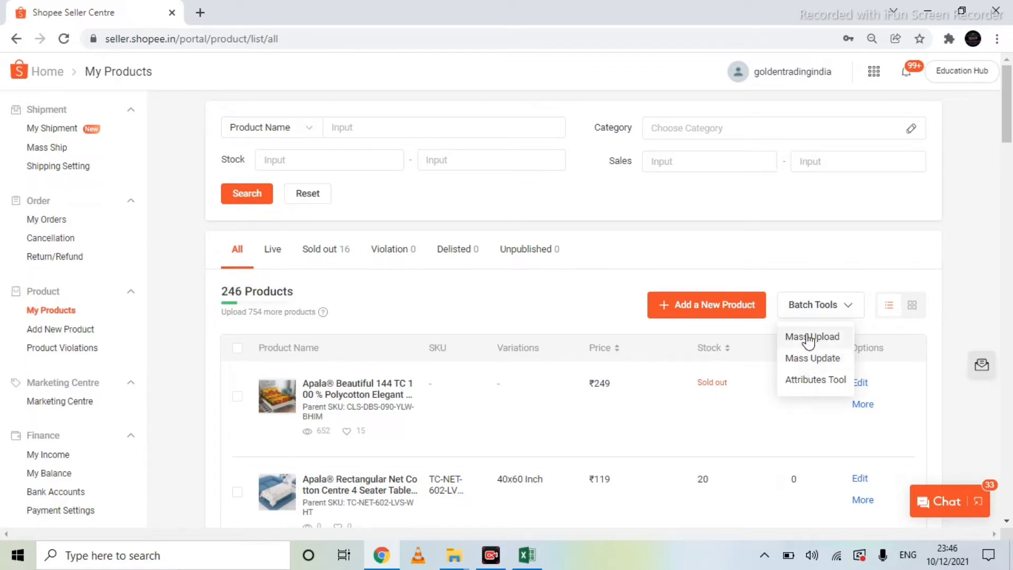
pyautogui.click(809, 337)
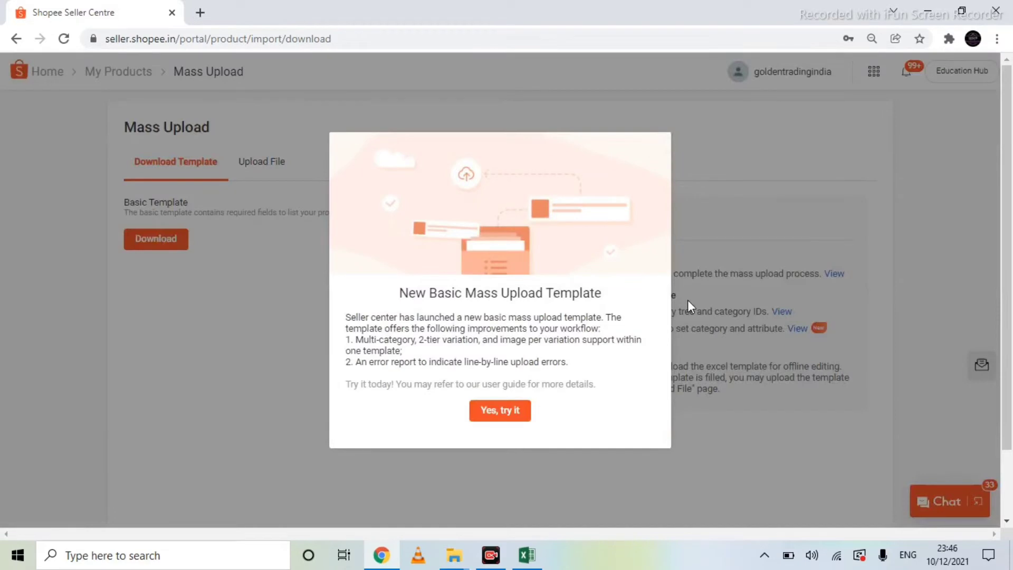
pyautogui.click(494, 413)
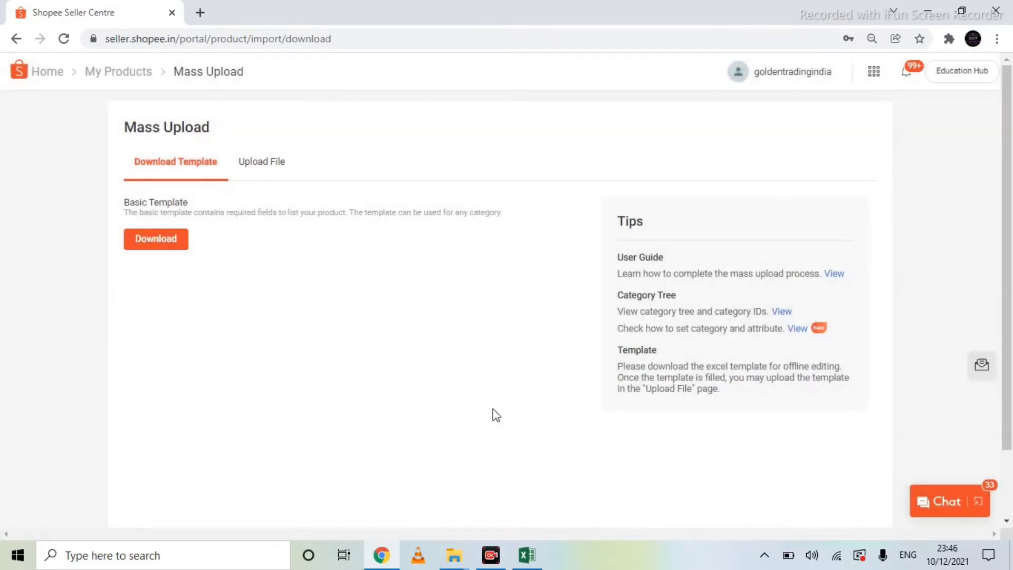
pyautogui.click(161, 248)
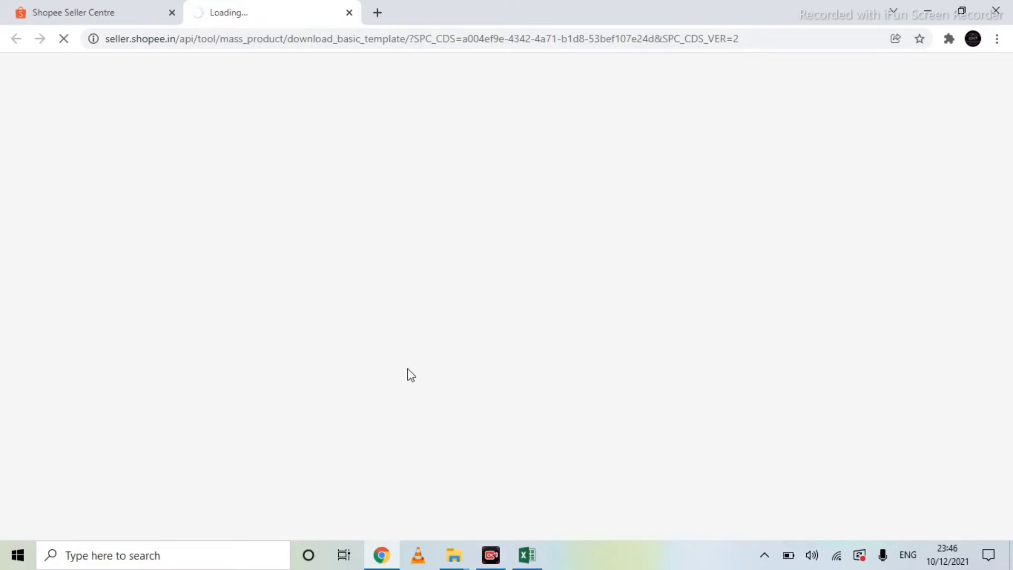
# Check the Book1 listing sheet, and open the downloaded Shopee mass upload basic template in Excel with editing enabled
pyautogui.click(526, 555)
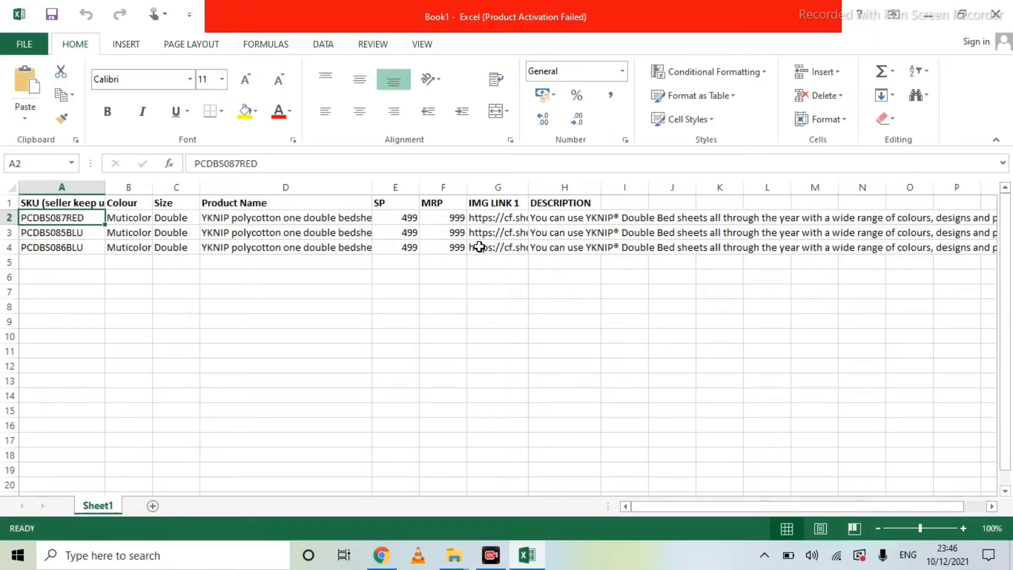
pyautogui.click(537, 554)
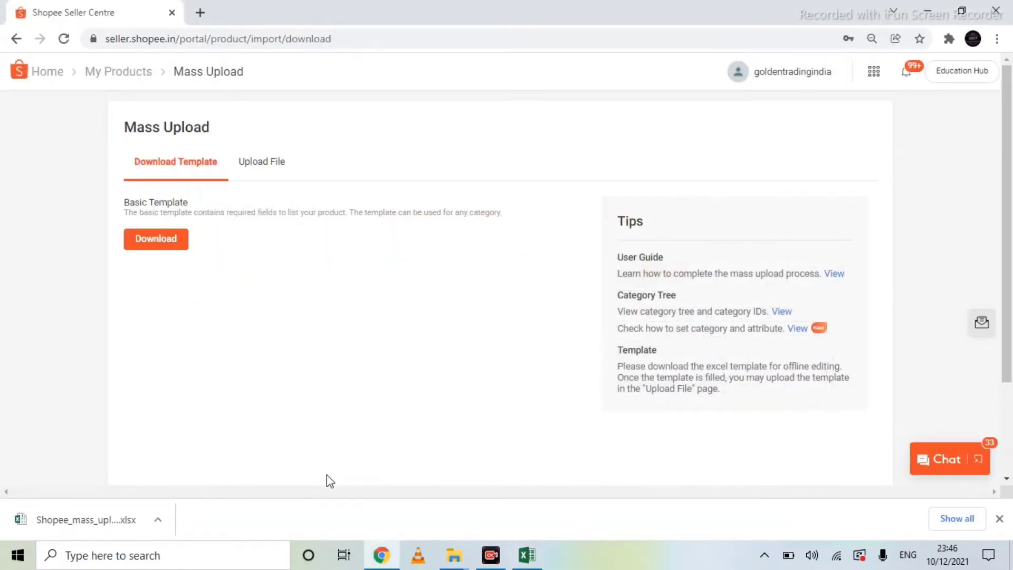
pyautogui.click(80, 523)
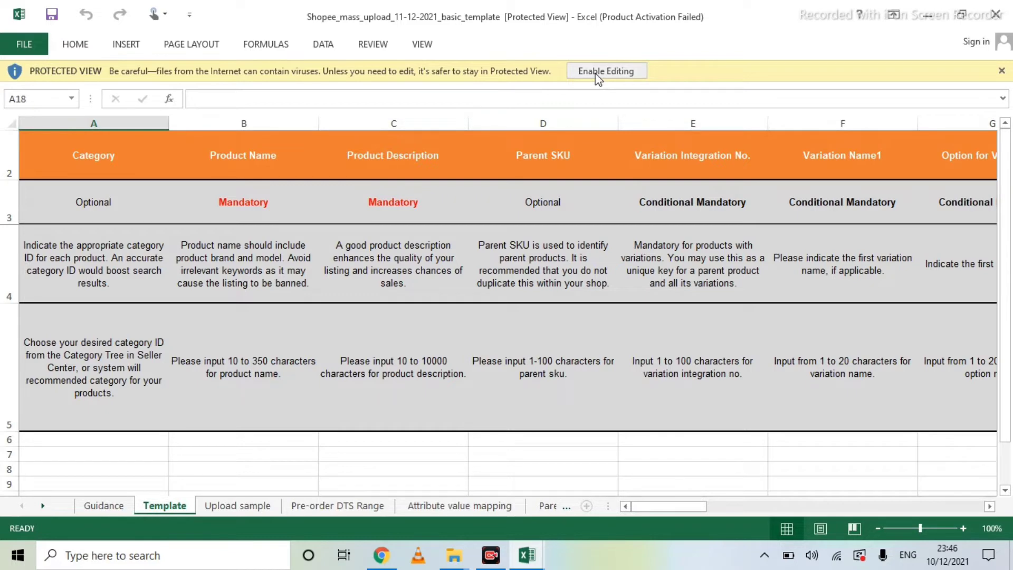
pyautogui.click(596, 74)
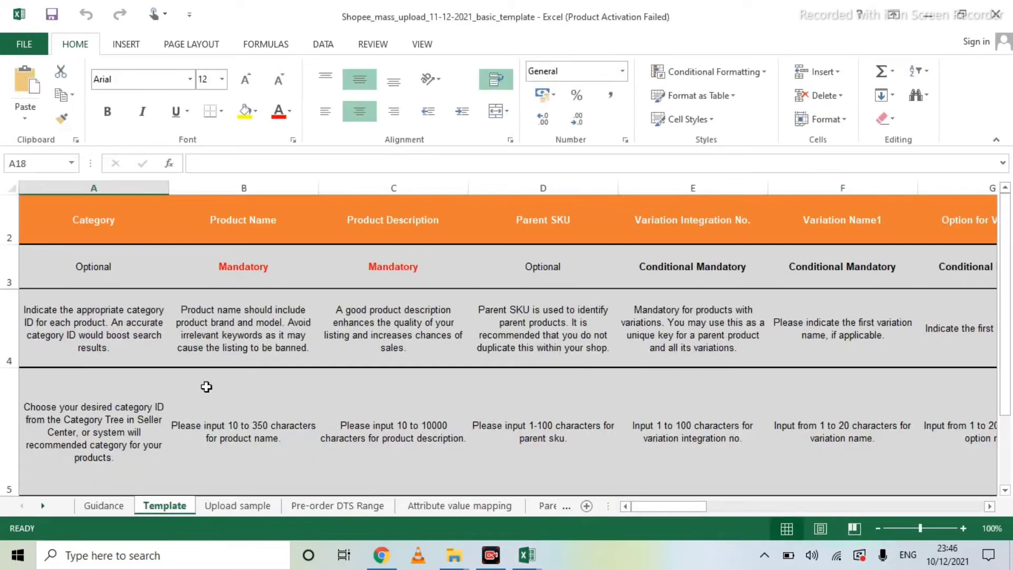
# Look over the Template, Guidance and Upload sample sheets for the required columns, field definitions and example product rows
pyautogui.scroll(-3, 206, 387)
pyautogui.scroll(3, 151, 342)
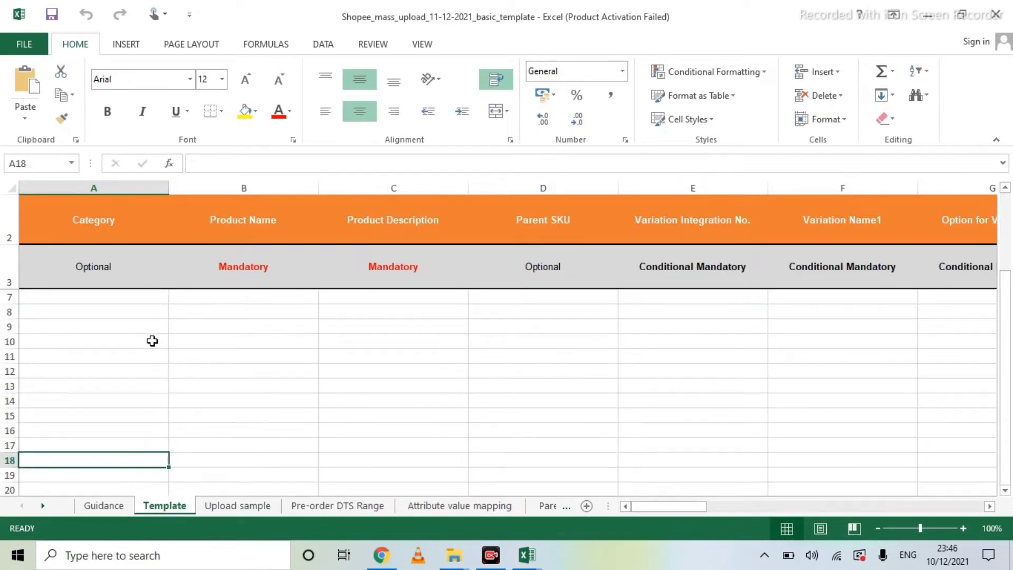
pyautogui.click(100, 508)
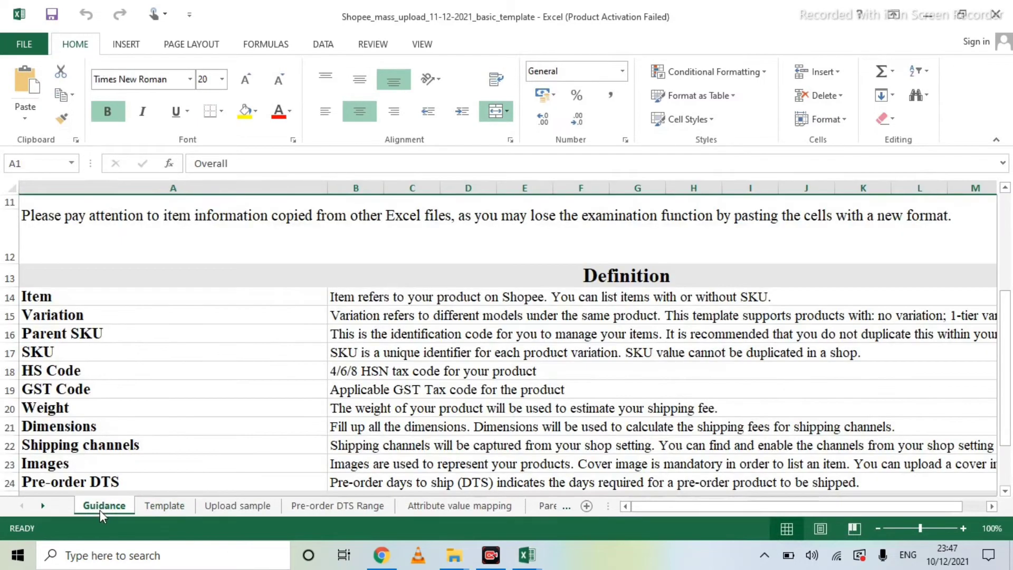
pyautogui.scroll(-3, 316, 372)
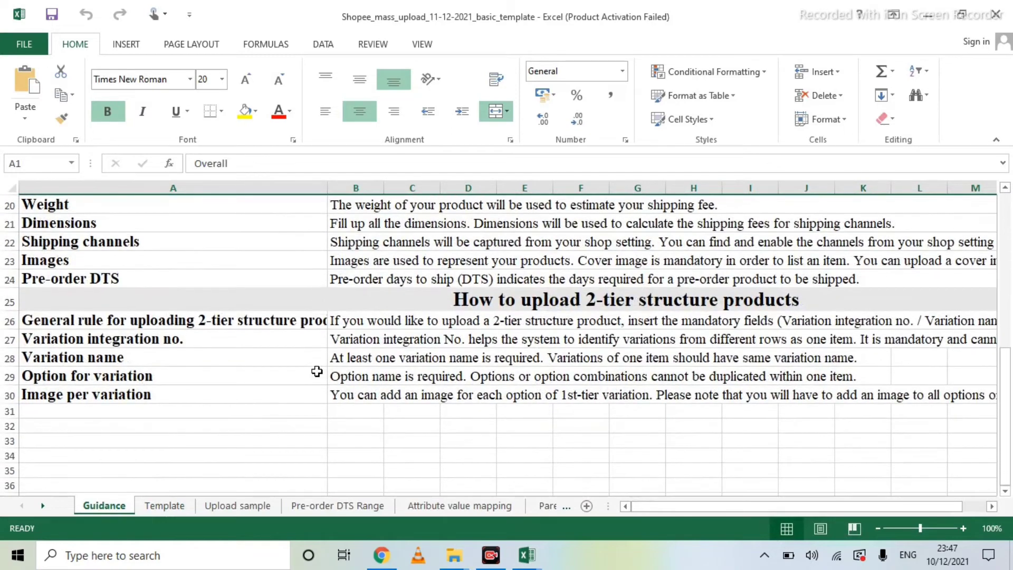
pyautogui.scroll(6, 317, 371)
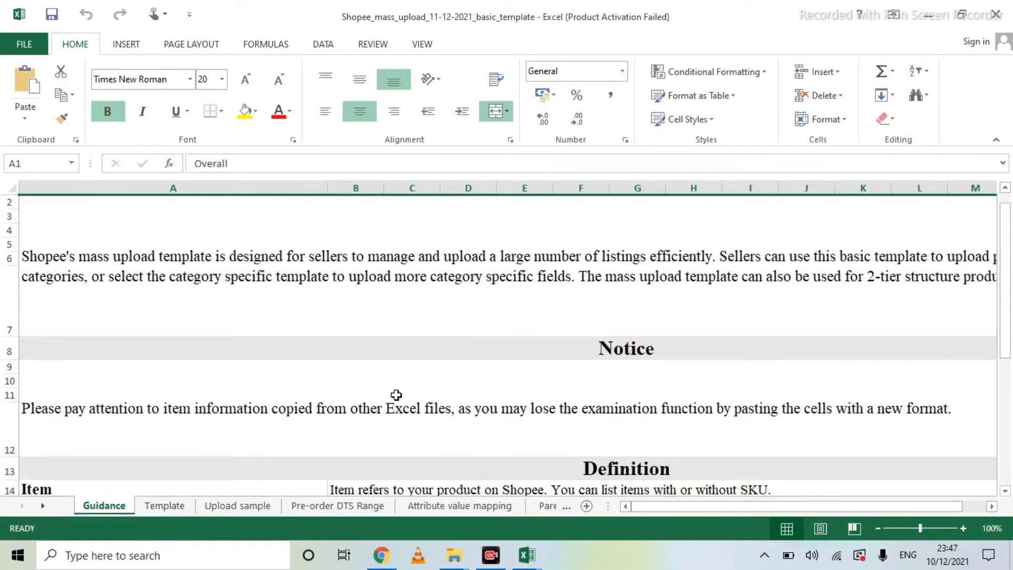
pyautogui.scroll(-1, 396, 395)
pyautogui.click(214, 506)
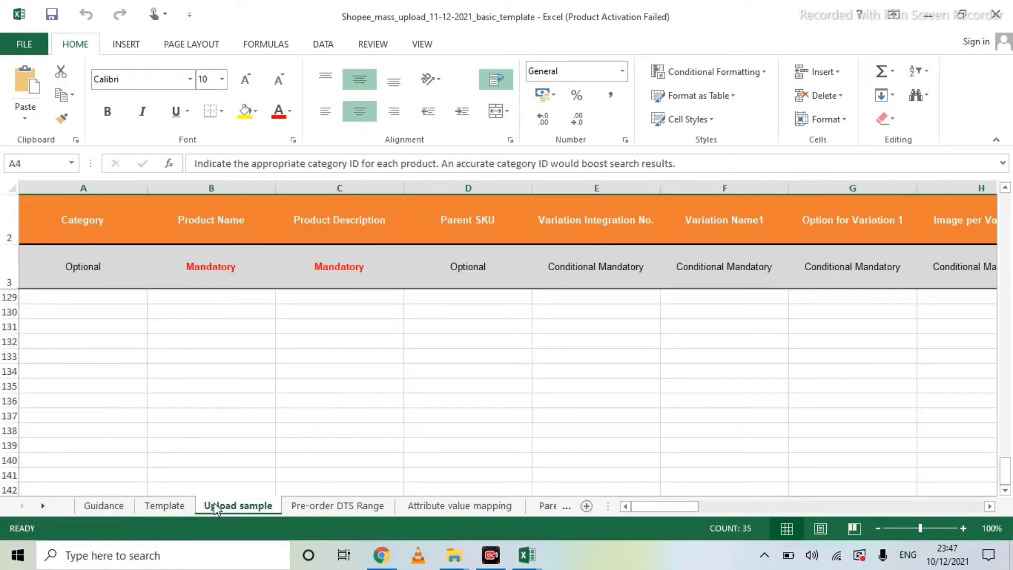
pyautogui.scroll(20, 228, 343)
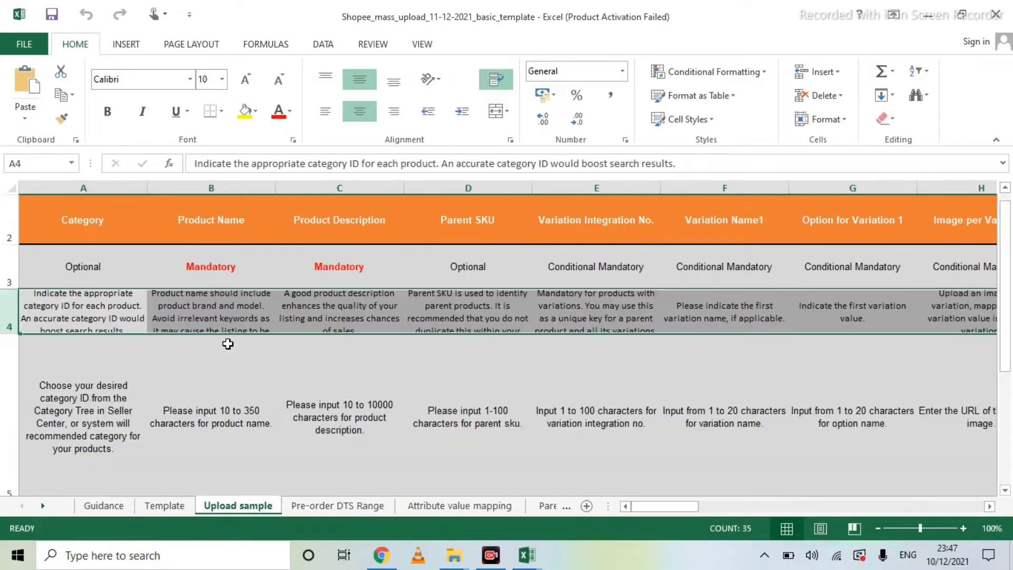
pyautogui.scroll(-2, 292, 401)
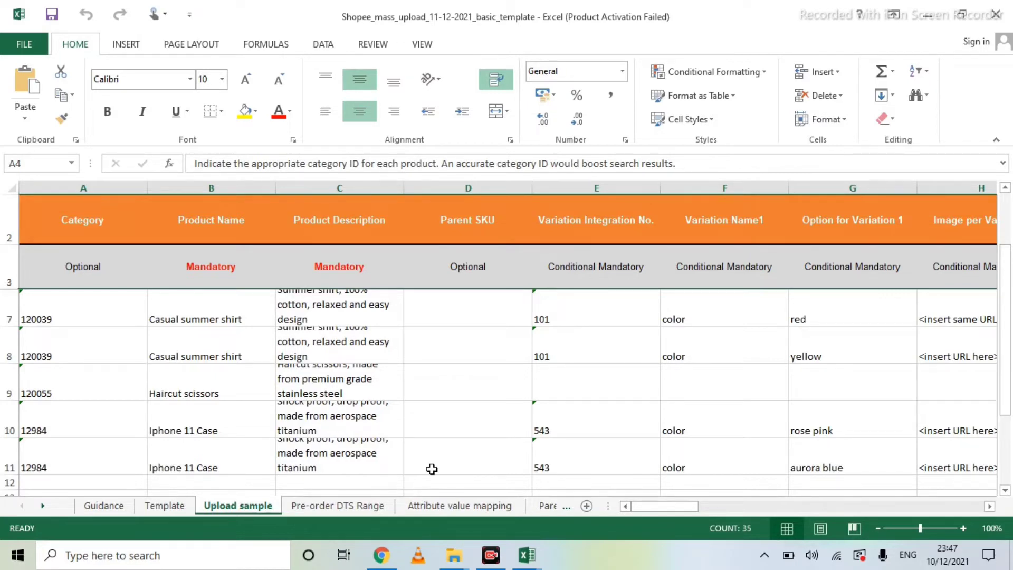
# Examine the Attribute value mapping sheet's country of origin values and the notes on the Parent-child attribute mapping sheet
pyautogui.click(153, 506)
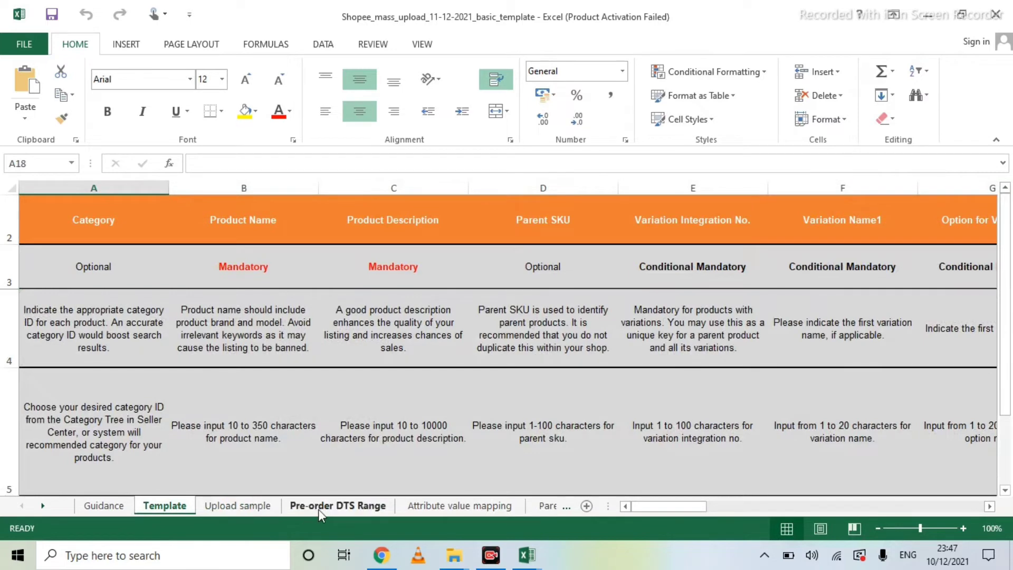
pyautogui.click(446, 507)
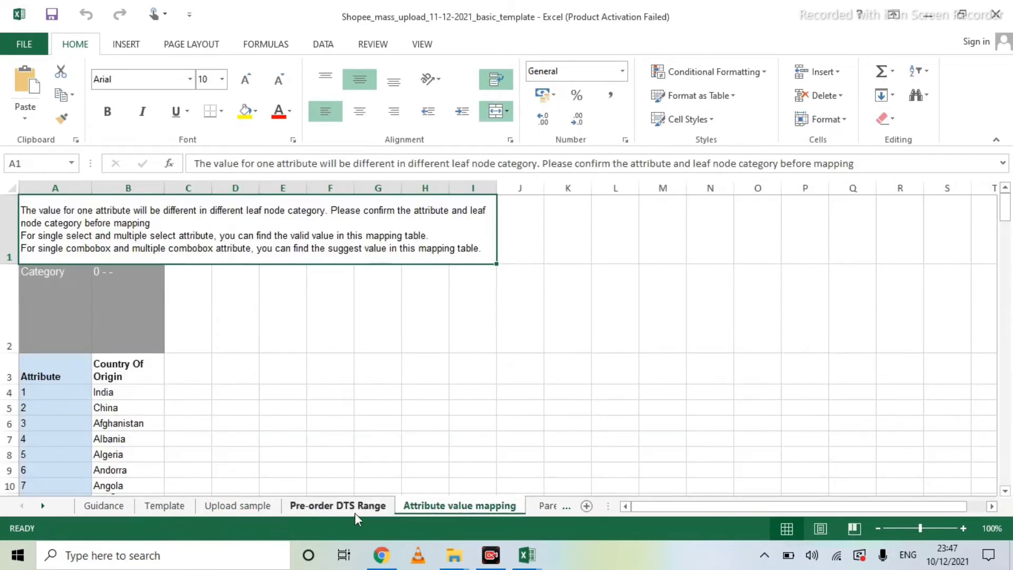
pyautogui.click(131, 391)
pyautogui.click(132, 407)
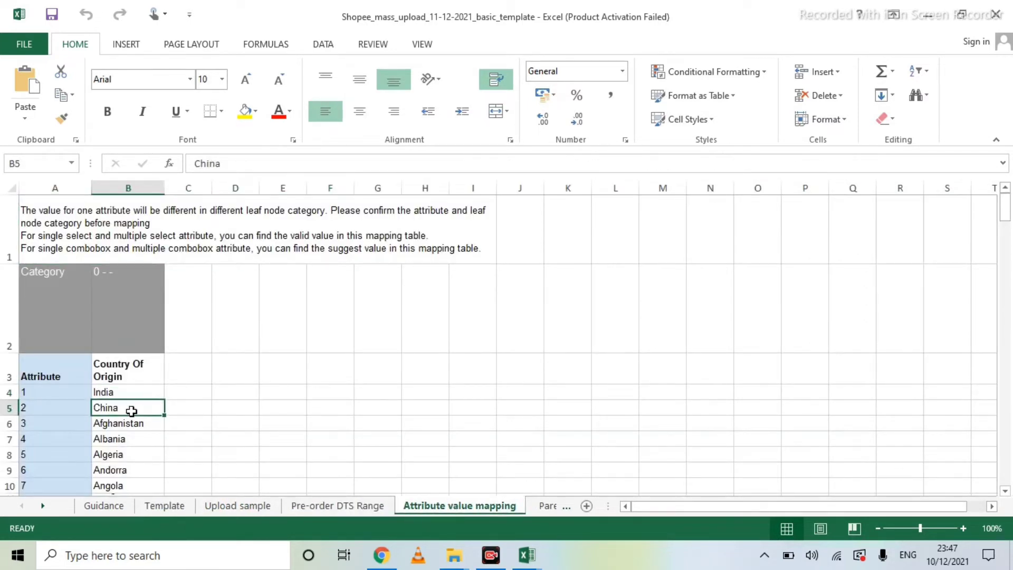
pyautogui.click(132, 424)
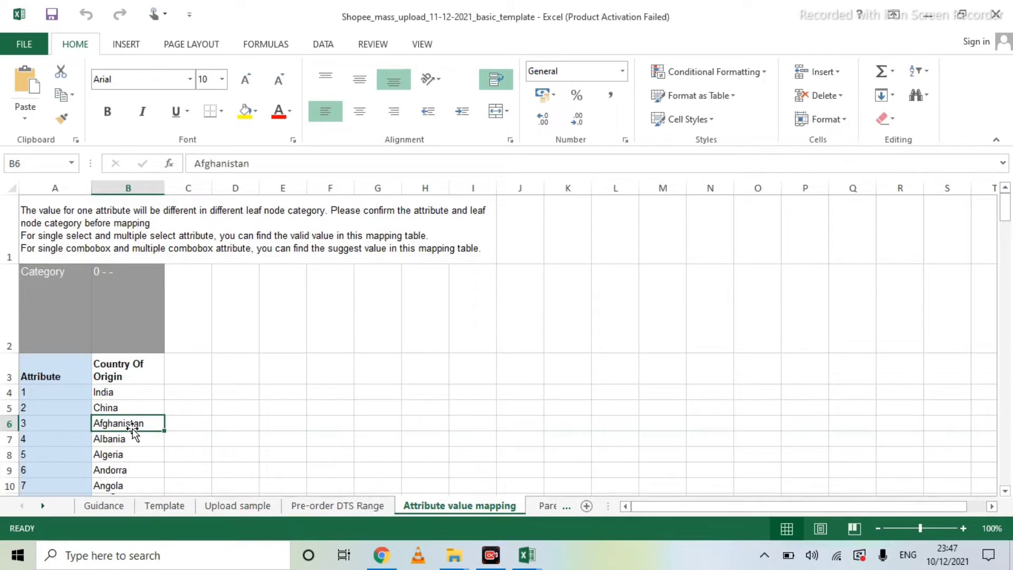
pyautogui.click(536, 508)
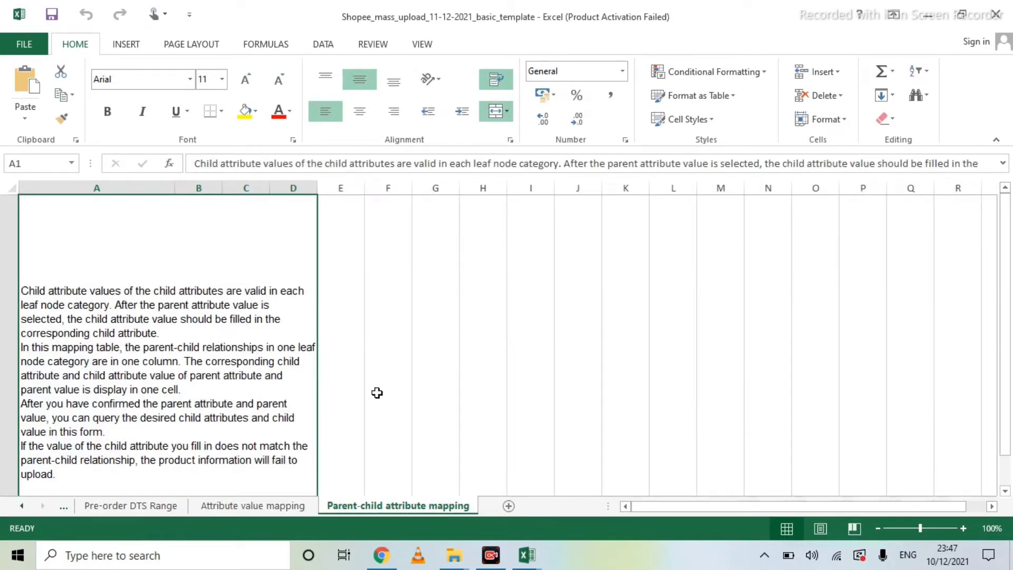
# On the Pre-order DTS Range sheet, fit the category name column to its contents and find the "bedsheet" category
pyautogui.click(174, 507)
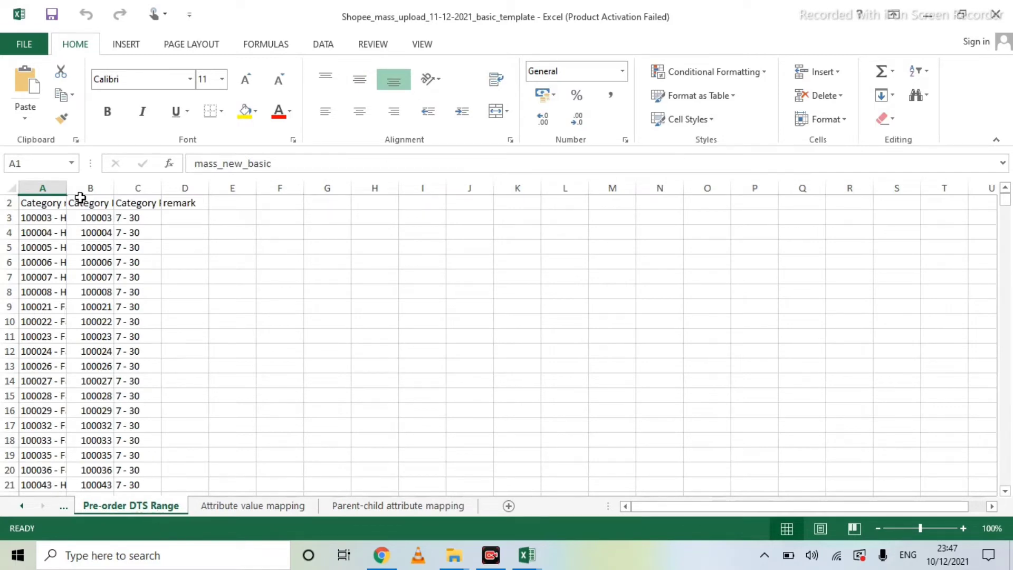
pyautogui.doubleClick(66, 188)
pyautogui.click(173, 274)
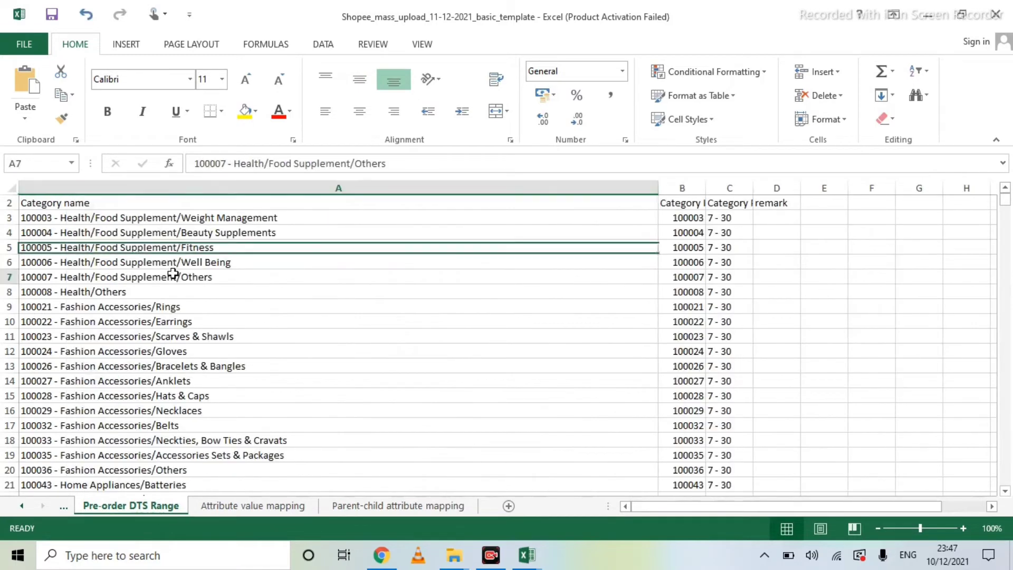
pyautogui.hotkey('ctrl', 'f')
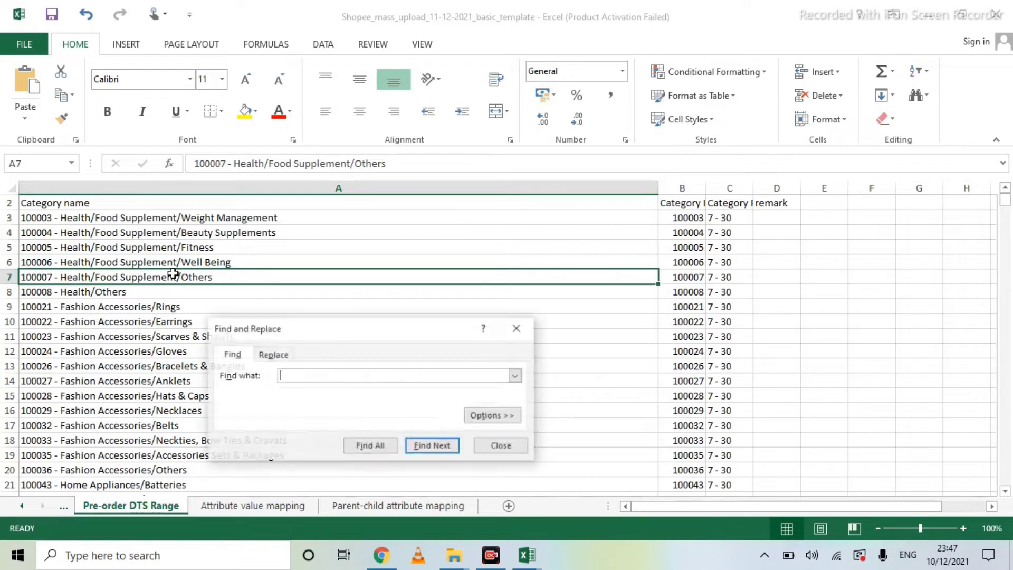
pyautogui.write('bedsheet')
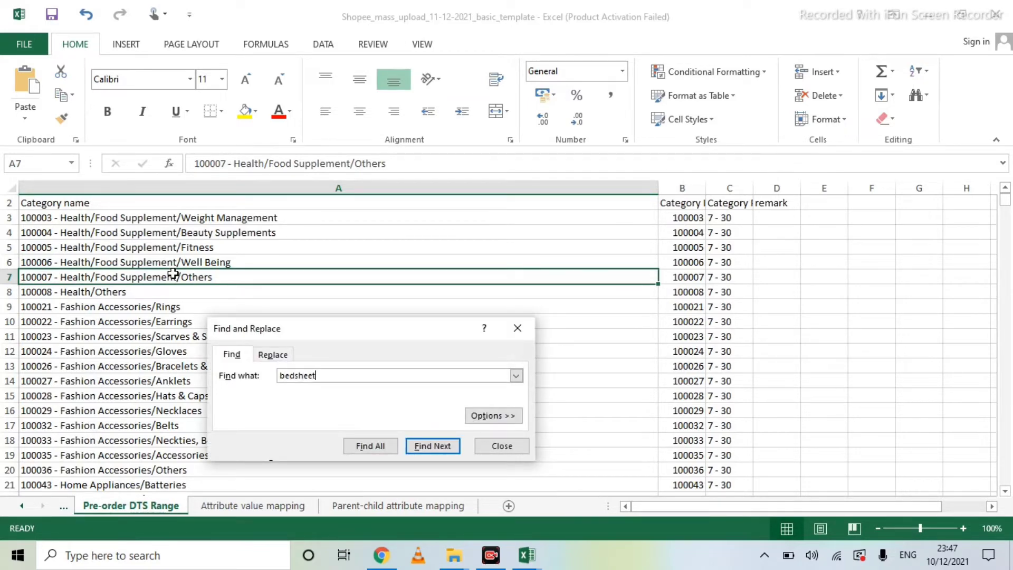
pyautogui.press('Return')
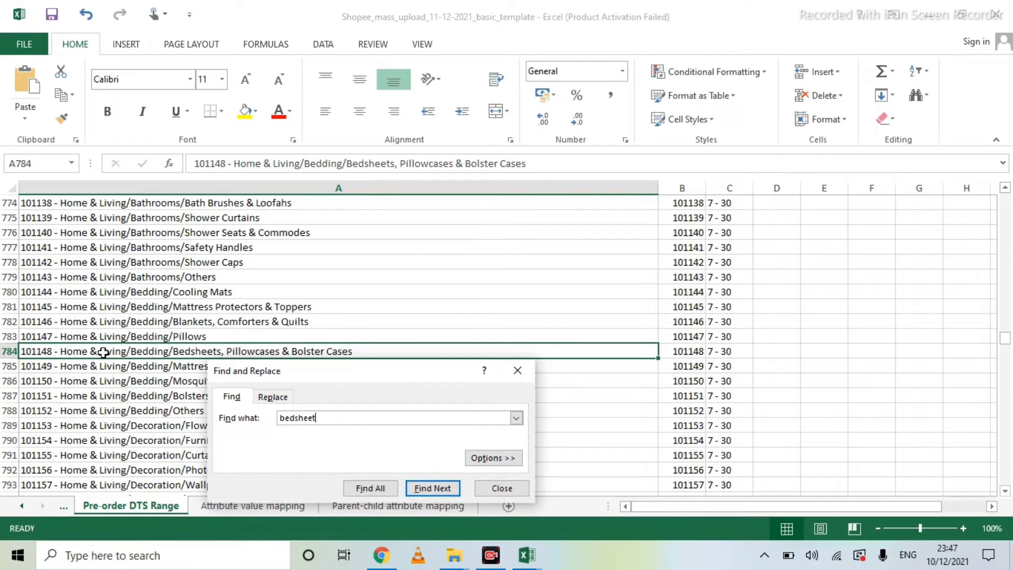
pyautogui.click(517, 371)
# Copy the bedsheets category ID 101148 into the Category cells A6:A8 of the Template sheet
pyautogui.press('Right')
pyautogui.hotkey('ctrl', 'c')
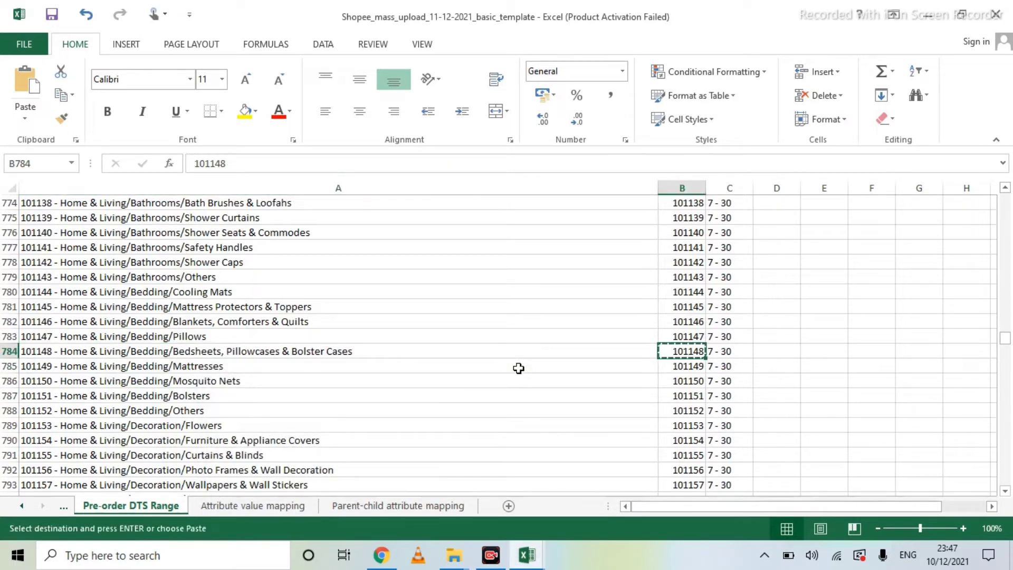
pyautogui.click(67, 509)
pyautogui.click(67, 509)
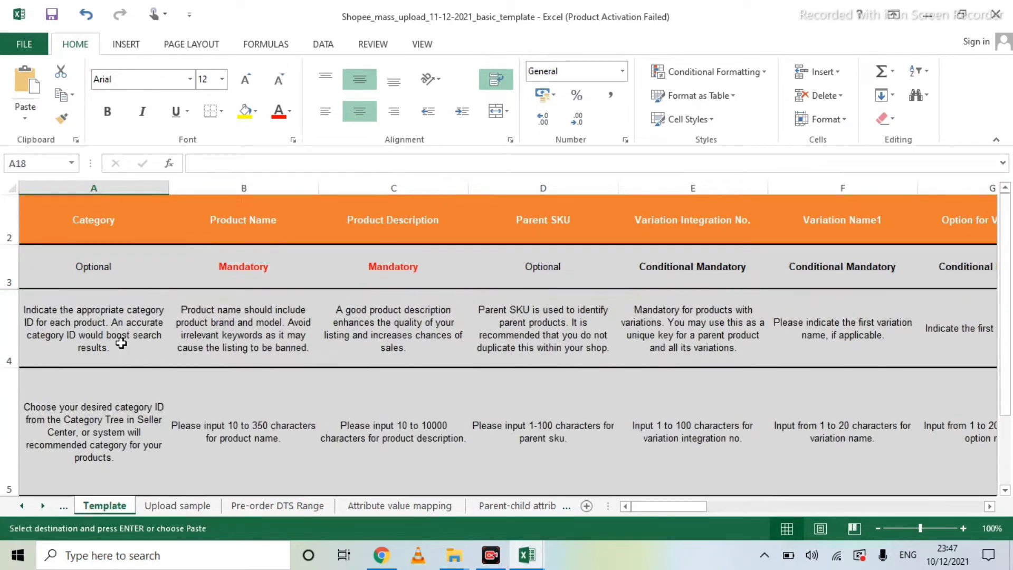
pyautogui.keyDown('ctrl'); pyautogui.scroll(-1, 121, 342); pyautogui.keyUp('ctrl')
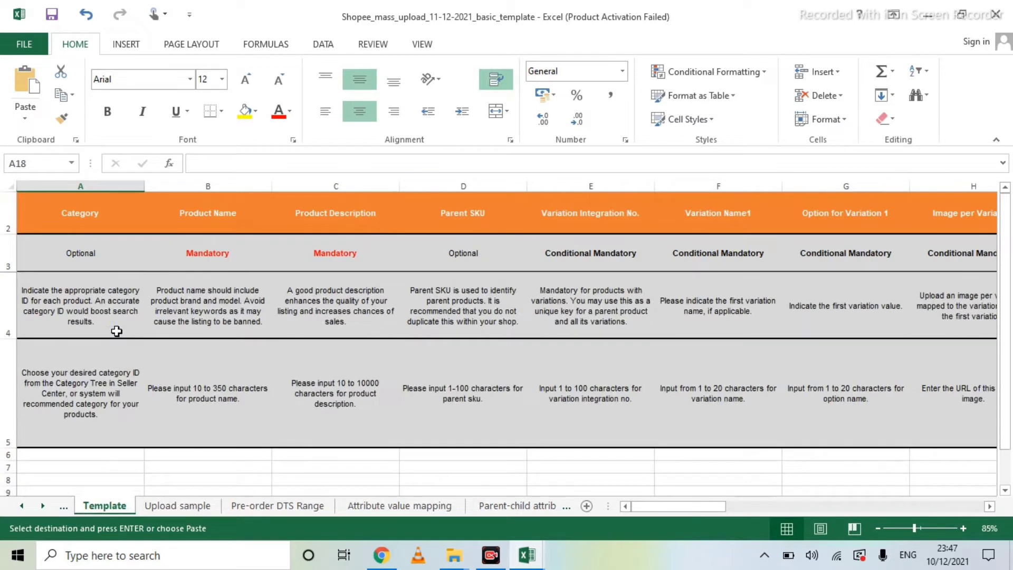
pyautogui.click(82, 454)
pyautogui.hotkey('ctrl', 'v')
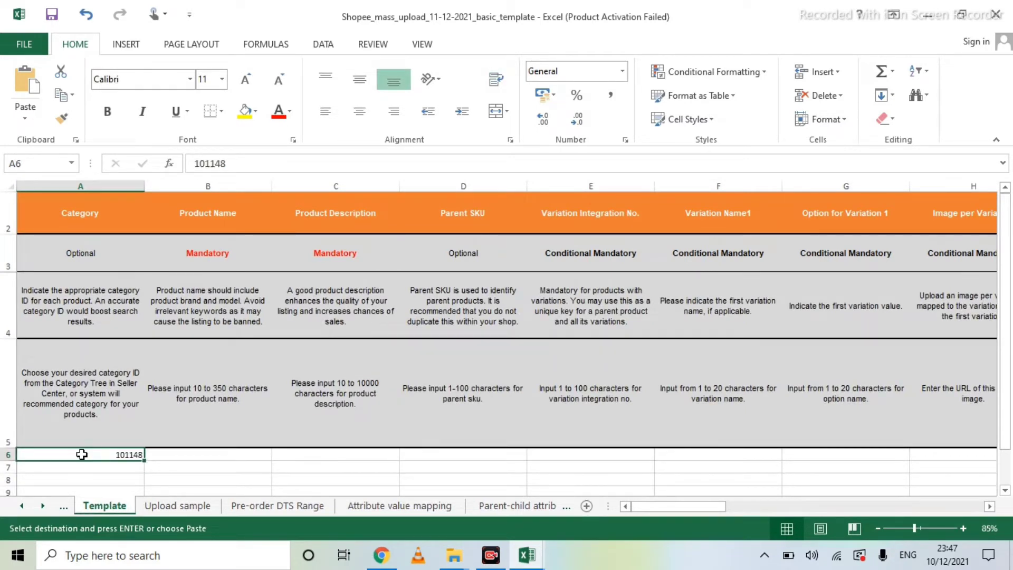
pyautogui.hotkey('shift', 'Down')
pyautogui.hotkey('shift', 'Down')
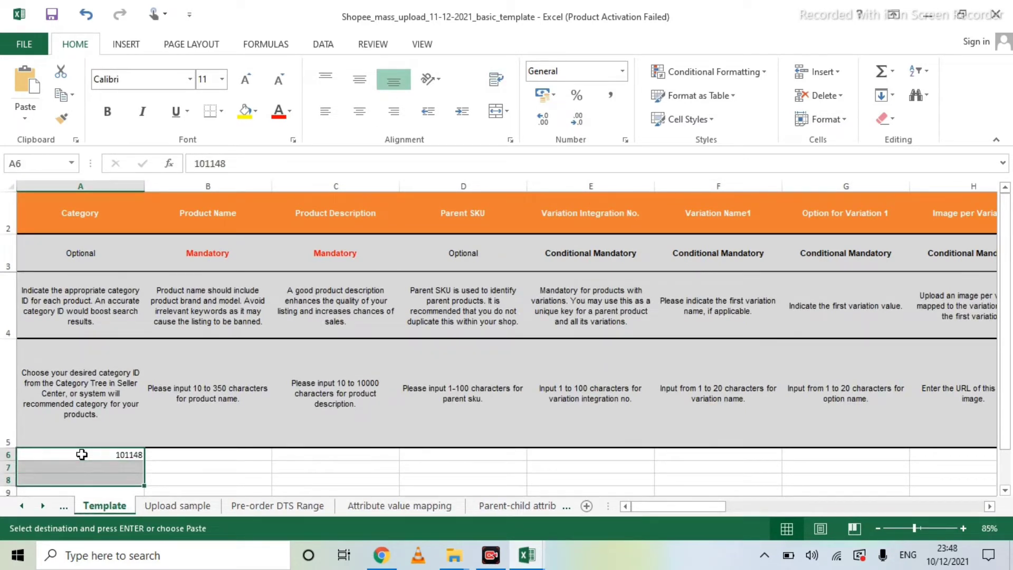
pyautogui.press('Return')
pyautogui.press('Right')
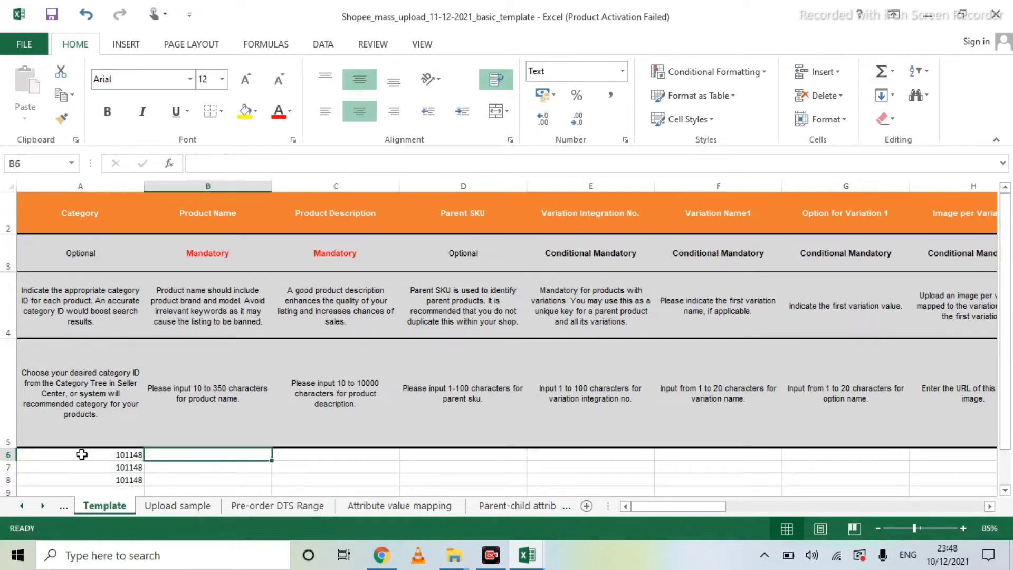
# Copy the three product names from Book1 into the template's Product Name column, cells B6:B8
pyautogui.hotkey('alt', 'Tab')
pyautogui.press('Right')
pyautogui.press('Right')
pyautogui.press('Right')
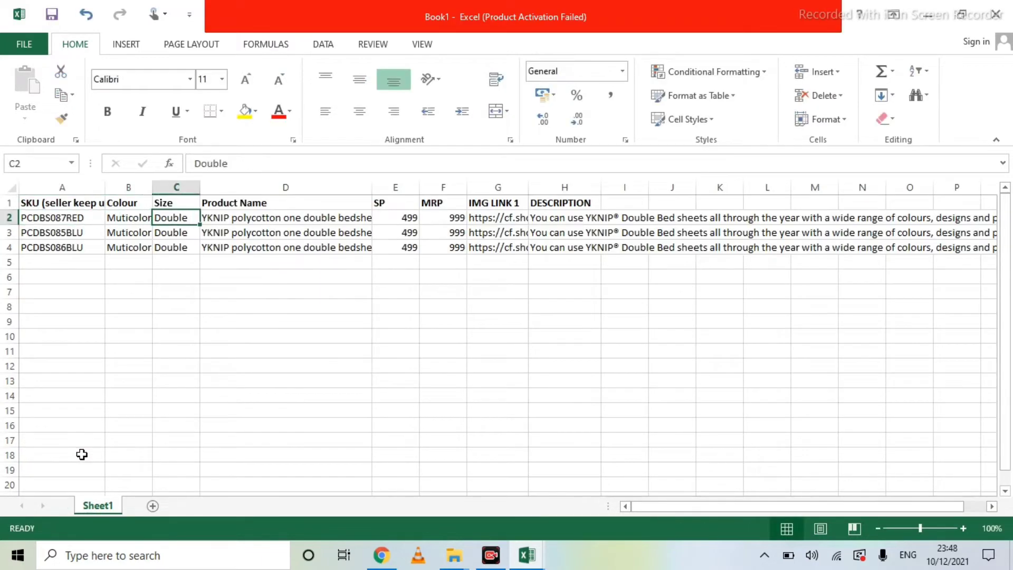
pyautogui.hotkey('shift', 'Down')
pyautogui.hotkey('shift', 'Down')
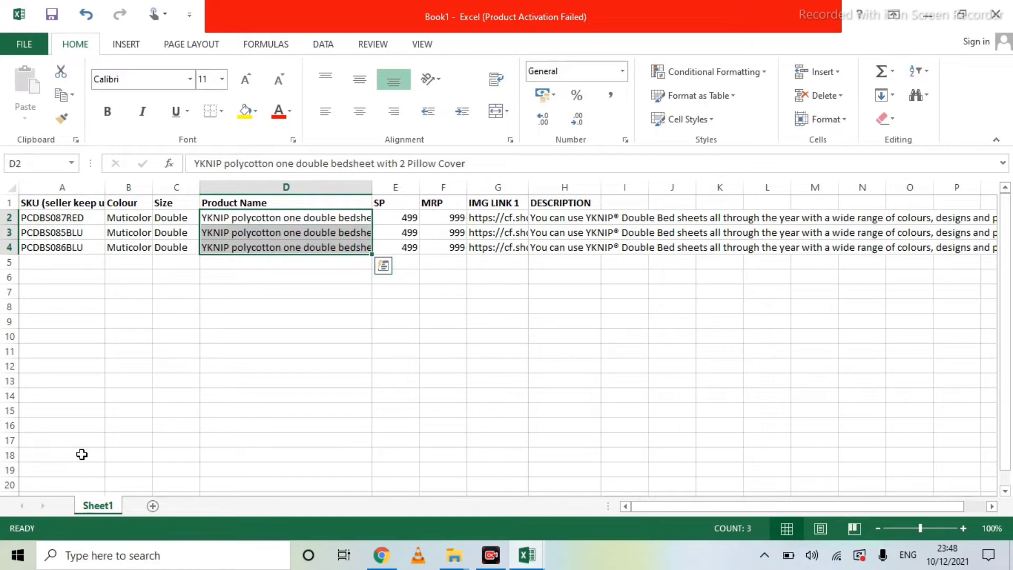
pyautogui.hotkey('ctrl', 'c')
pyautogui.hotkey('alt', 'Tab')
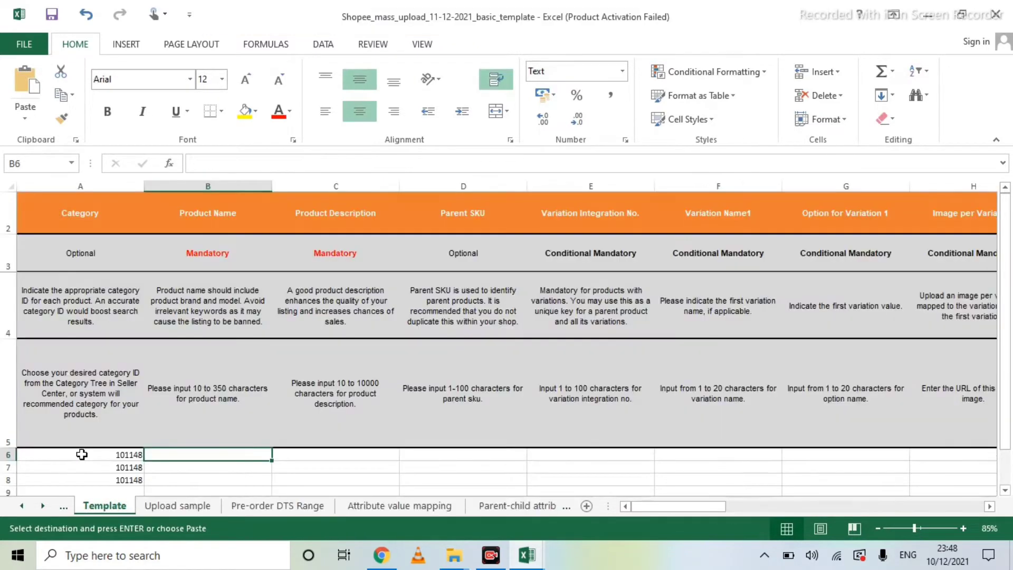
pyautogui.hotkey('ctrl', 'v')
pyautogui.press('Up')
pyautogui.press('Down')
pyautogui.press('Right')
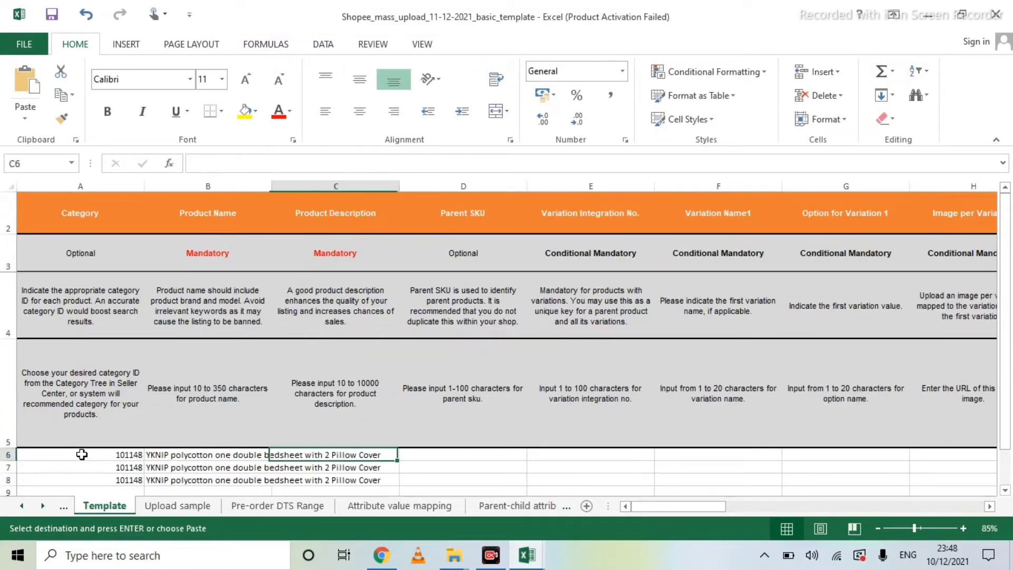
# Copy the three descriptions from Book1 into the template's Product Description column, cells C6:C8
pyautogui.hotkey('alt', 'Tab')
pyautogui.press('Right')
pyautogui.press('Right')
pyautogui.press('Right')
pyautogui.press('Right')
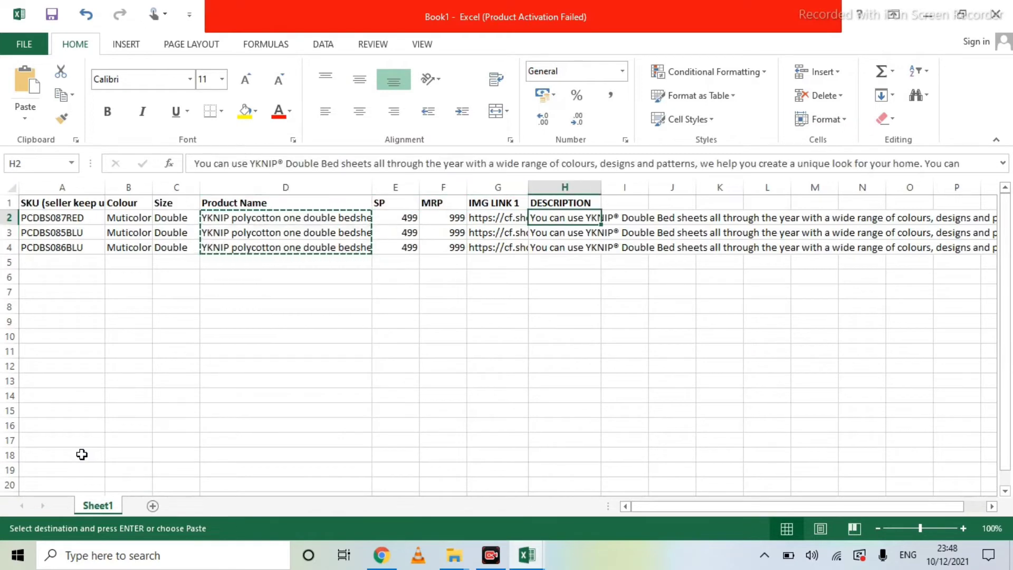
pyautogui.hotkey('shift', 'Down')
pyautogui.hotkey('shift', 'Down')
pyautogui.hotkey('ctrl', 'c')
pyautogui.hotkey('alt', 'Tab')
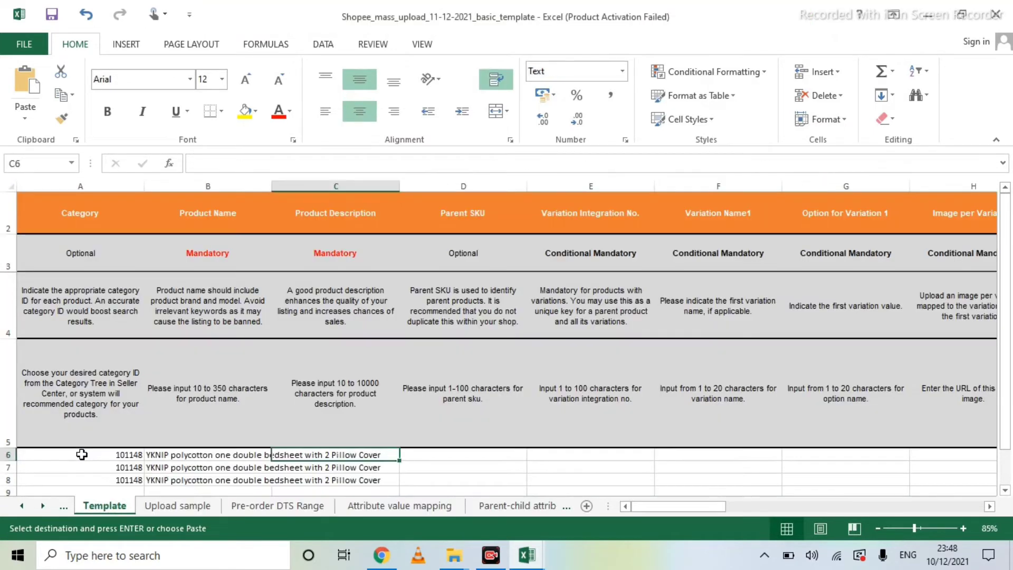
pyautogui.hotkey('ctrl', 'v')
pyautogui.press('Up')
pyautogui.press('Down')
pyautogui.press('Right')
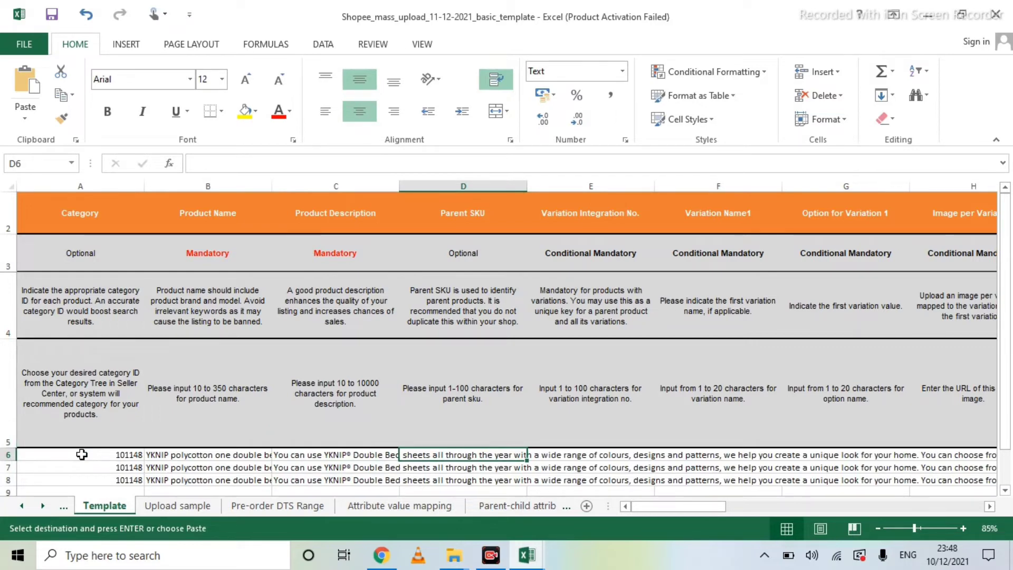
# Copy the three seller SKUs from Book1 into the template's Parent SKU column, cells D6:D8
pyautogui.hotkey('alt', 'Tab')
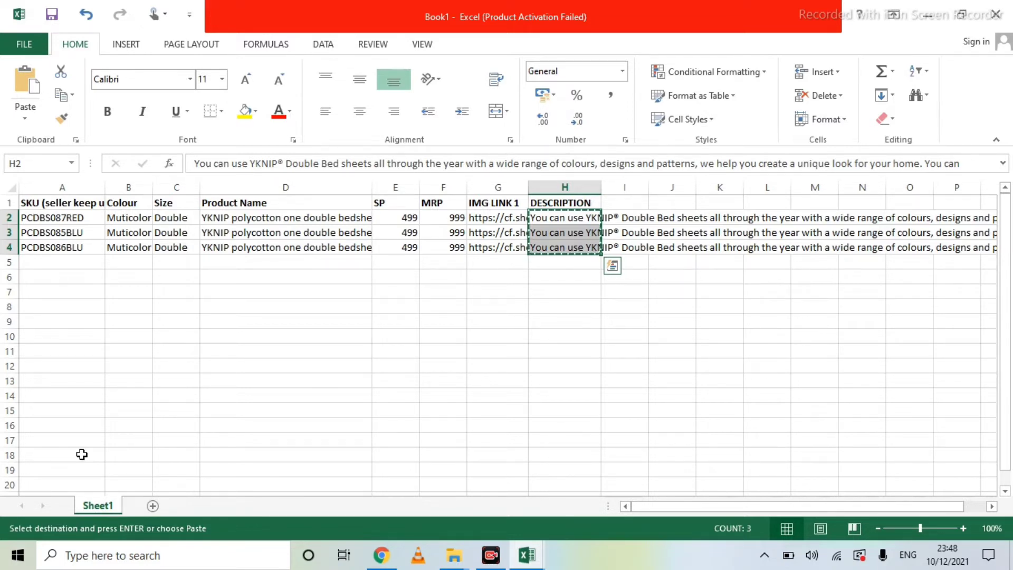
pyautogui.press('Left')
pyautogui.press('Left')
pyautogui.press('Left')
pyautogui.press('Left')
pyautogui.press('Left')
pyautogui.press('Left')
pyautogui.press('Left')
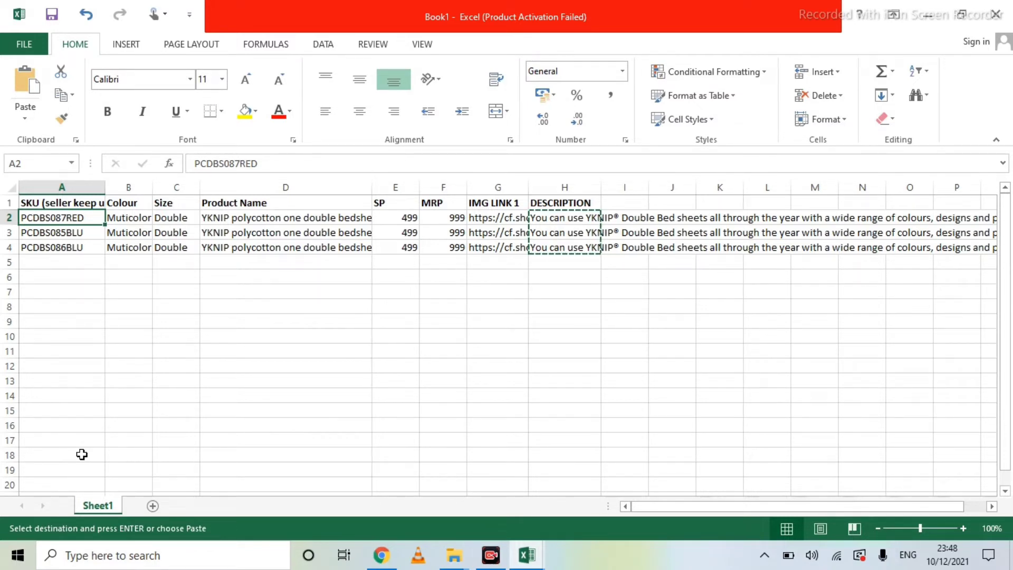
pyautogui.hotkey('shift', 'Down')
pyautogui.hotkey('shift', 'Down')
pyautogui.hotkey('ctrl', 'c')
pyautogui.hotkey('ctrl', 'Tab')
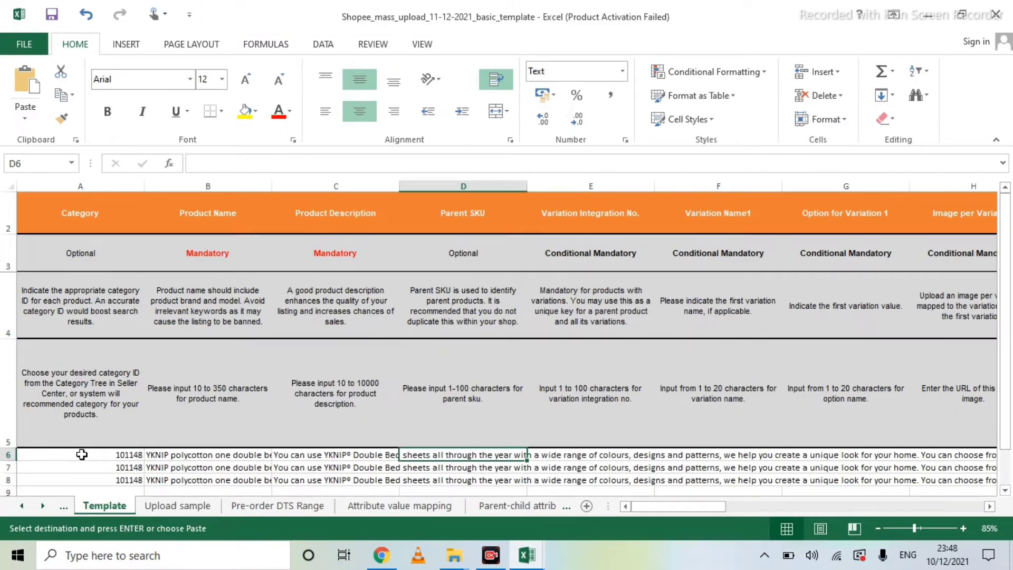
pyautogui.hotkey('ctrl', 'v')
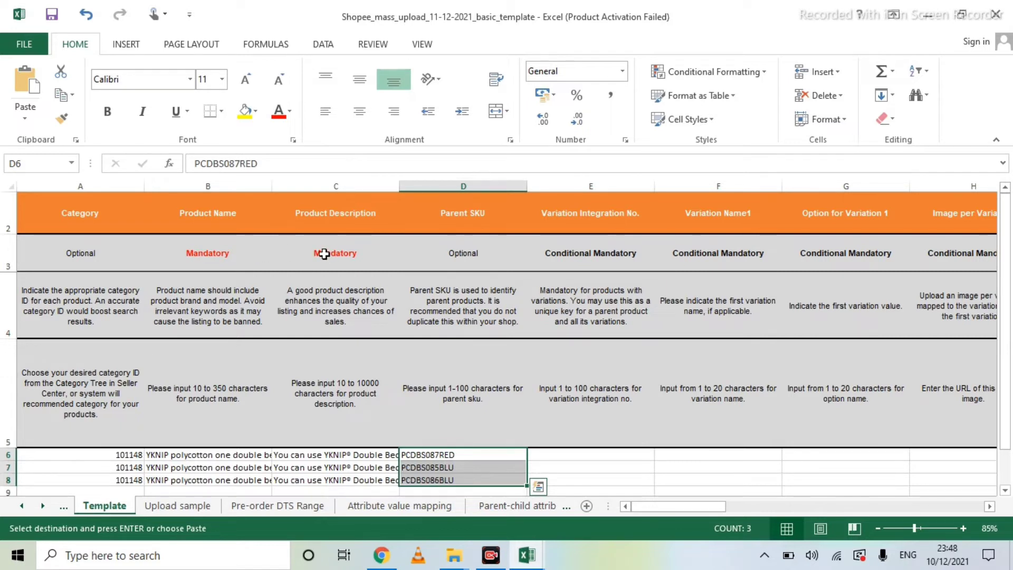
pyautogui.press('Right')
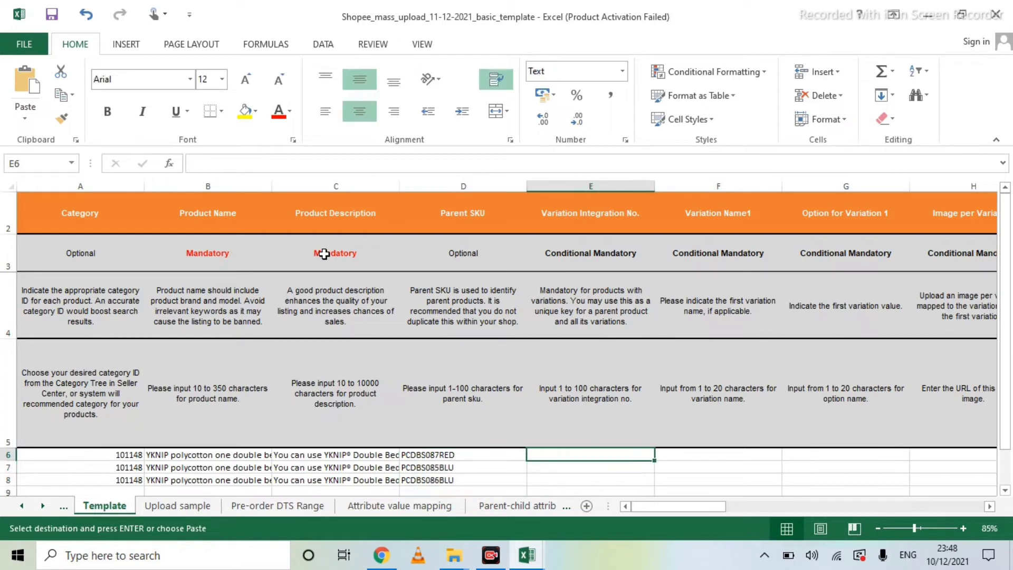
# Enter the Variation Integration No. values 1, 2 and 3 in cells E6:E8 of the Template sheet
pyautogui.click(568, 254)
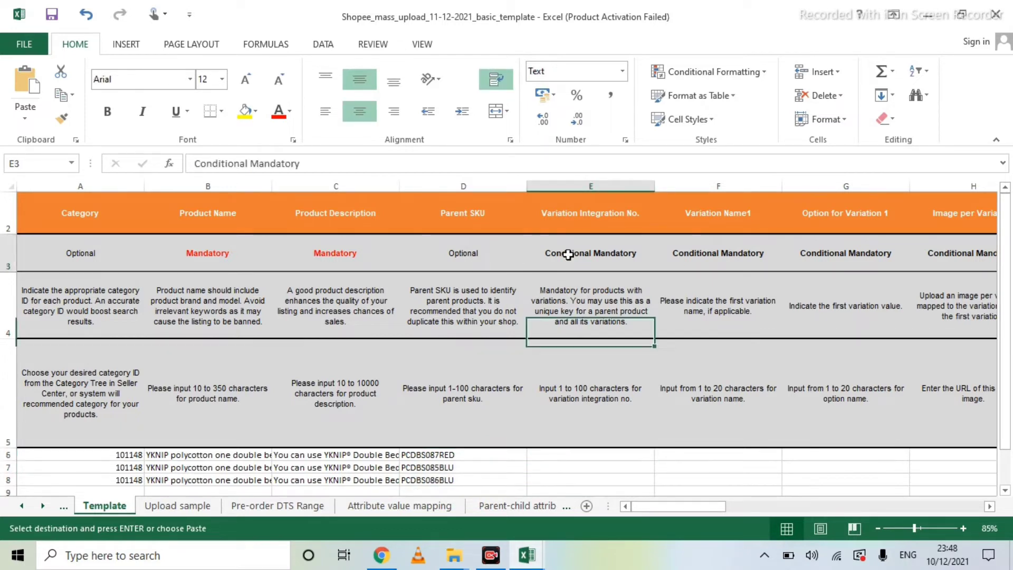
pyautogui.click(564, 457)
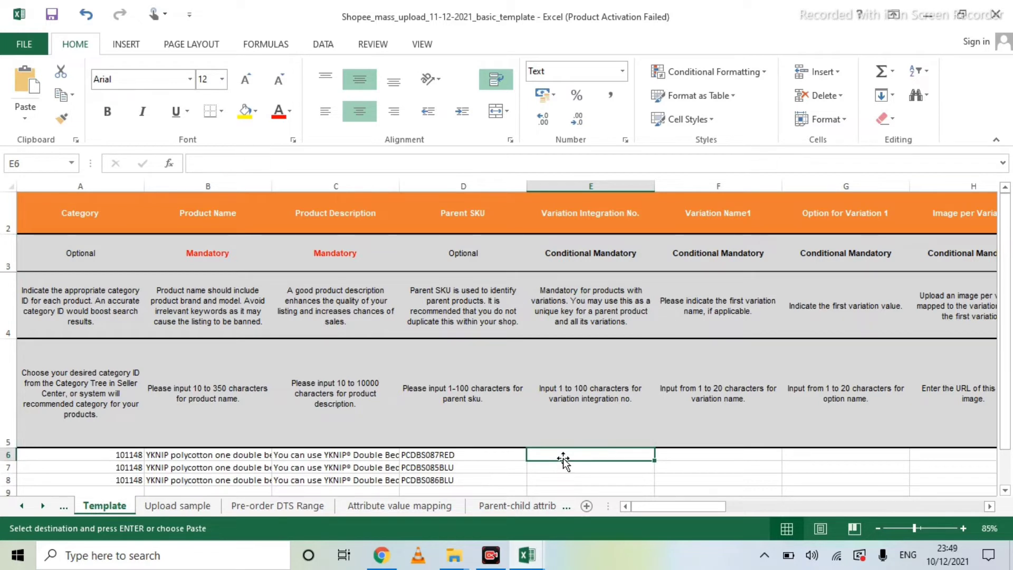
pyautogui.write('1')
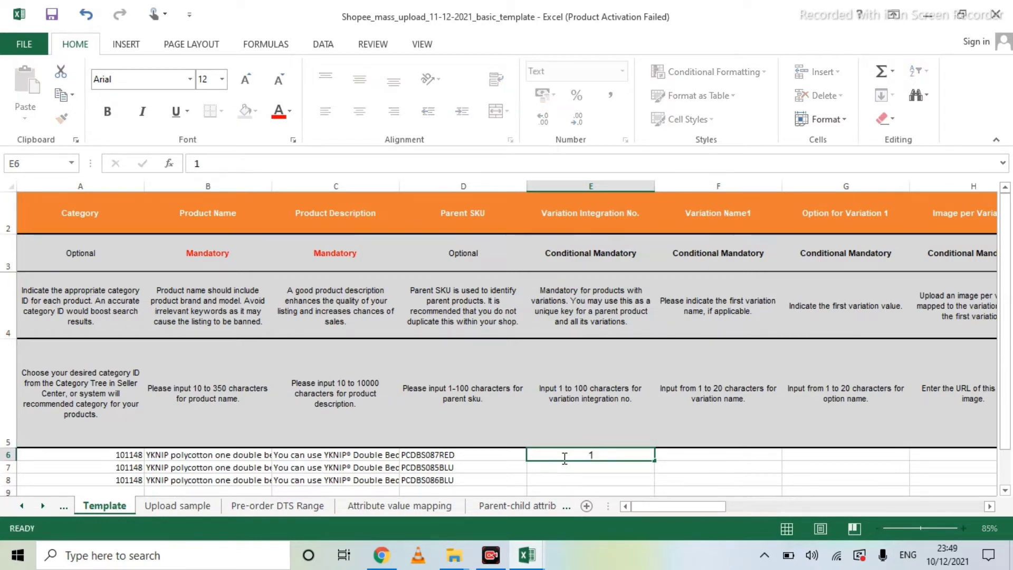
pyautogui.press('Return')
pyautogui.write('2')
pyautogui.press('Return')
pyautogui.write('3')
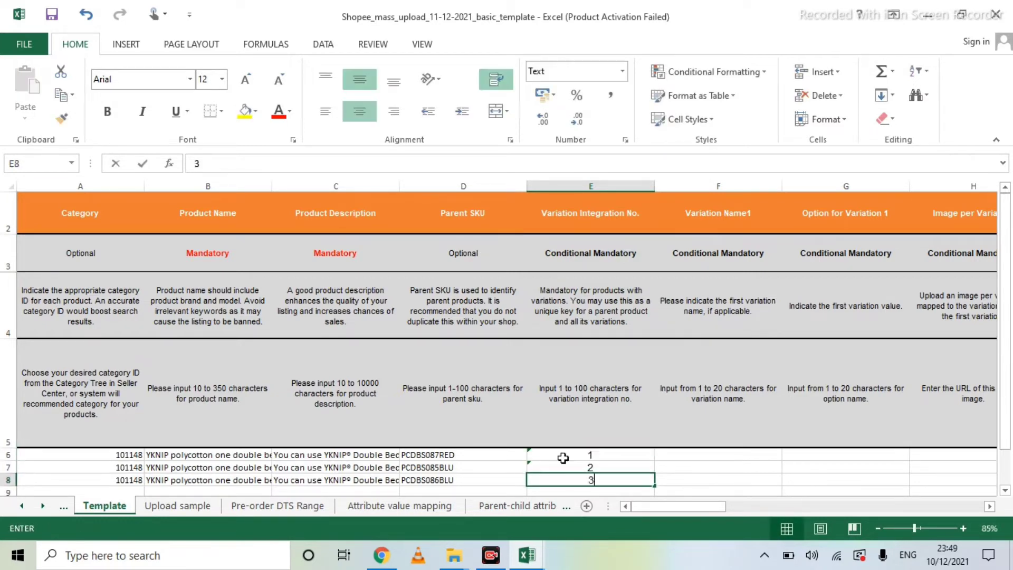
pyautogui.press('Return')
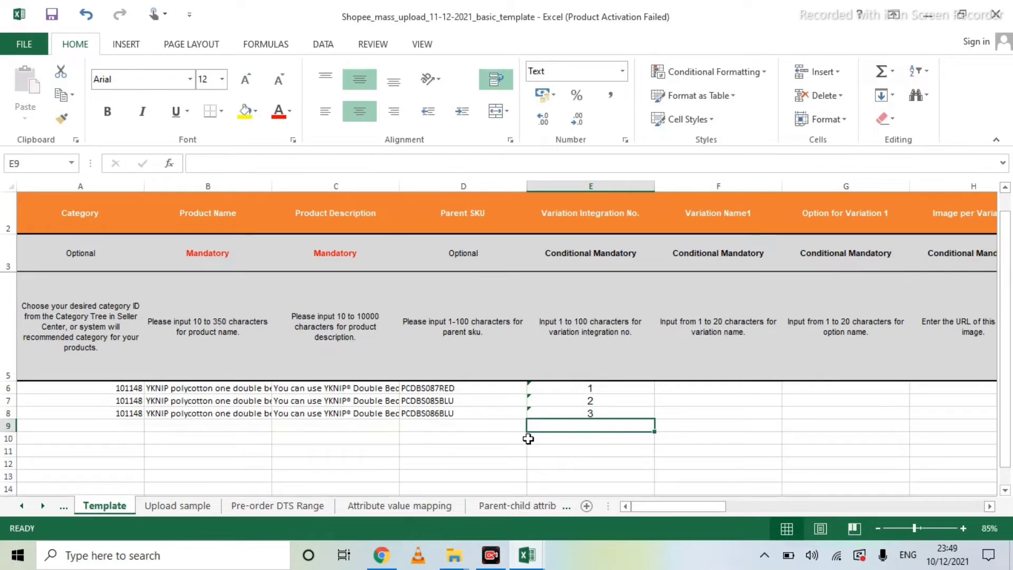
# Copy the cell formatting of Parent SKU cell D6 onto the Variation Integration No. cells E6:E8
pyautogui.click(487, 388)
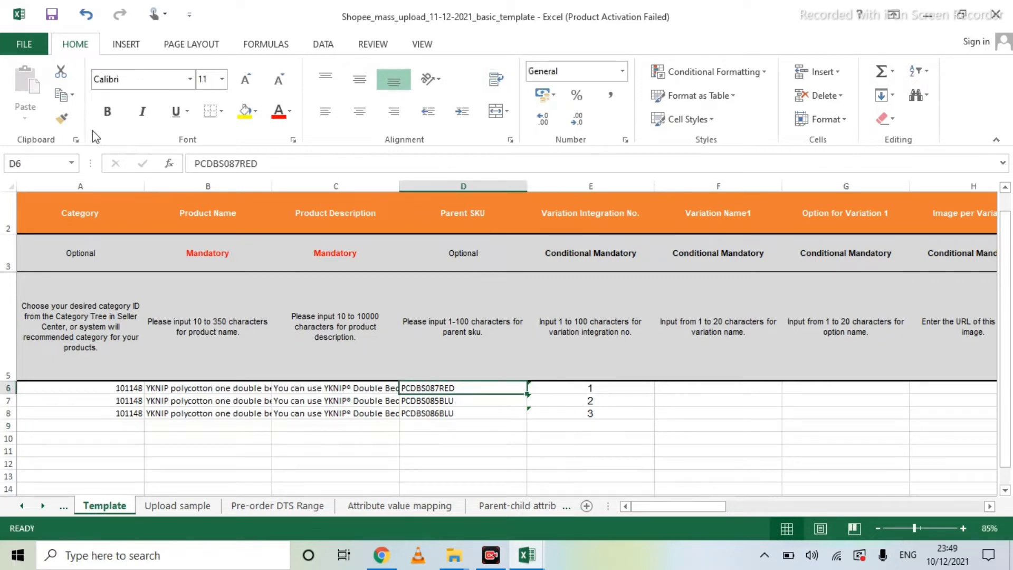
pyautogui.click(61, 118)
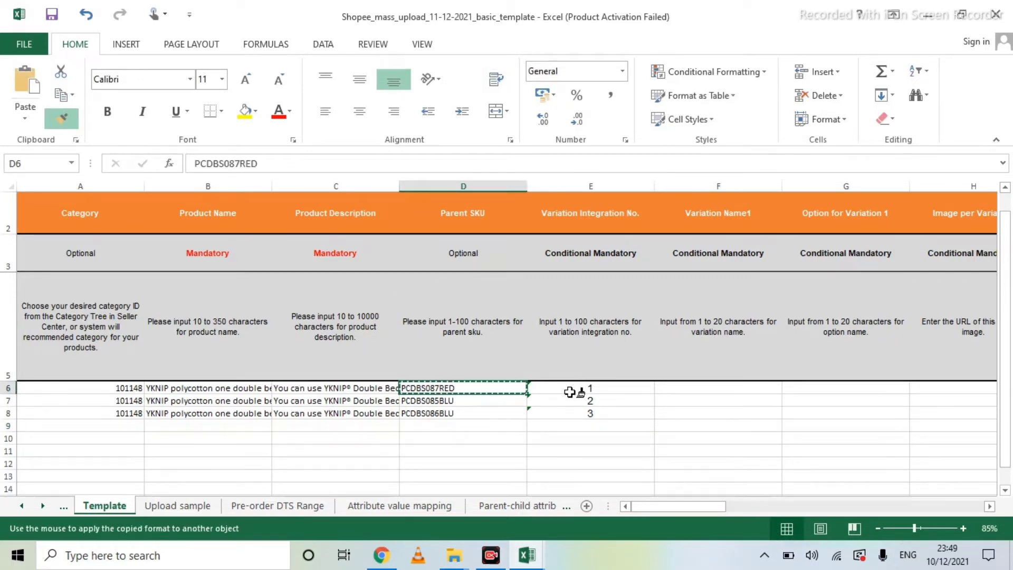
pyautogui.moveTo(575, 389)
pyautogui.mouseDown()
pyautogui.moveTo(583, 409)
pyautogui.moveTo(575, 412)
pyautogui.mouseUp()
pyautogui.click(583, 430)
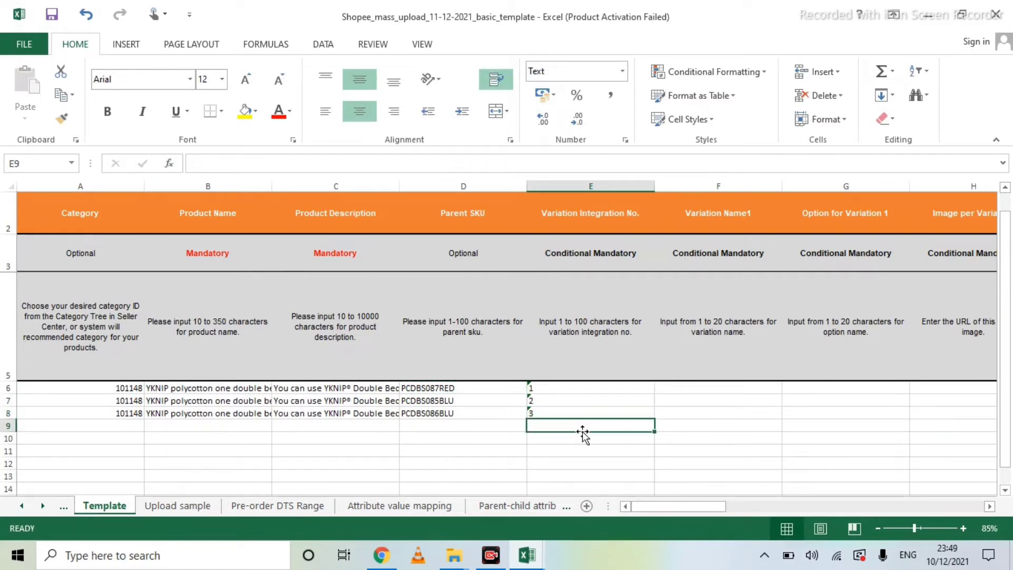
pyautogui.press('Up')
pyautogui.press('Up')
pyautogui.press('Up')
pyautogui.press('Up')
pyautogui.press('Down')
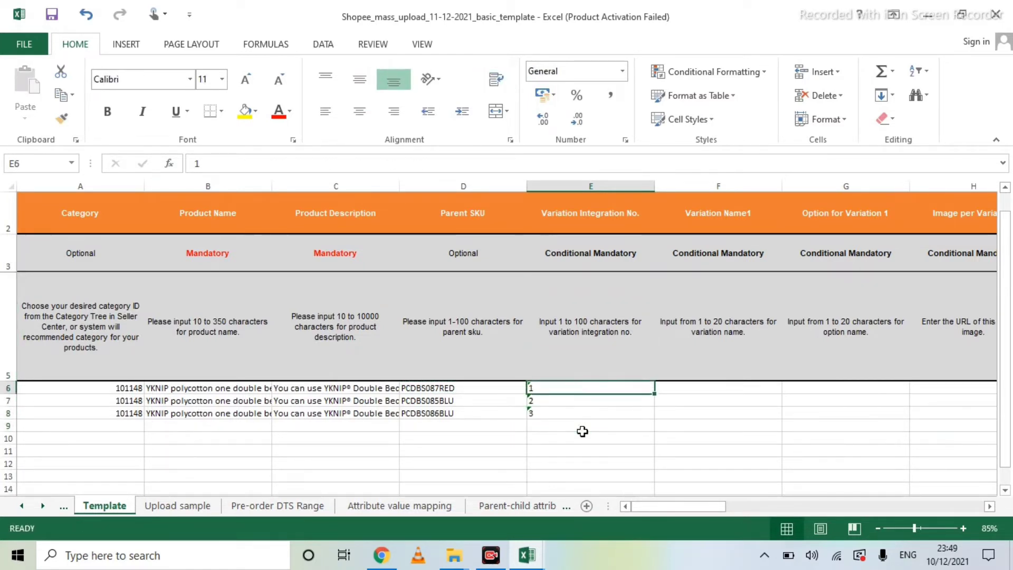
pyautogui.press('Down')
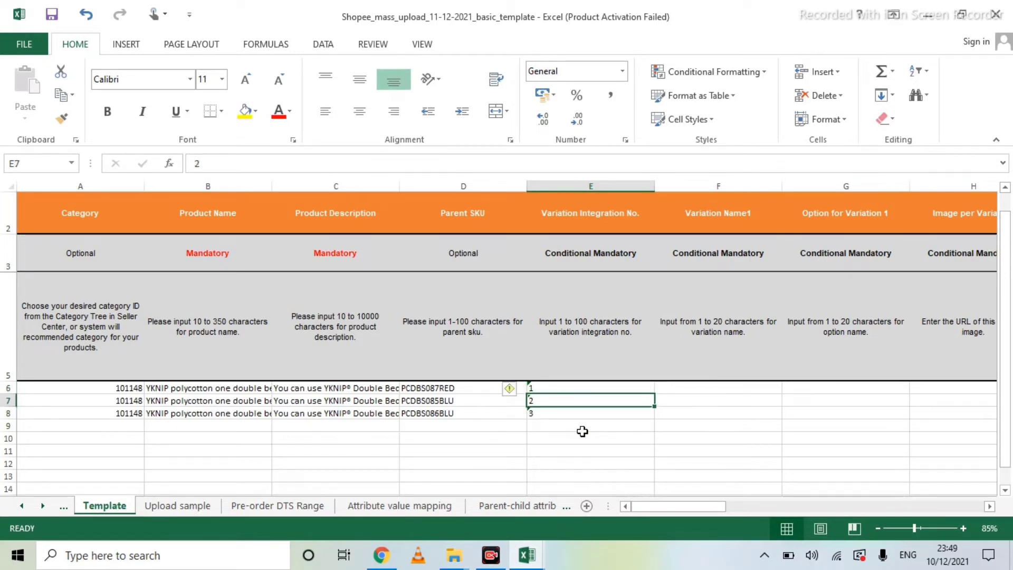
pyautogui.press('Up')
pyautogui.press('Up')
pyautogui.press('Down')
pyautogui.press('Down')
pyautogui.press('Down')
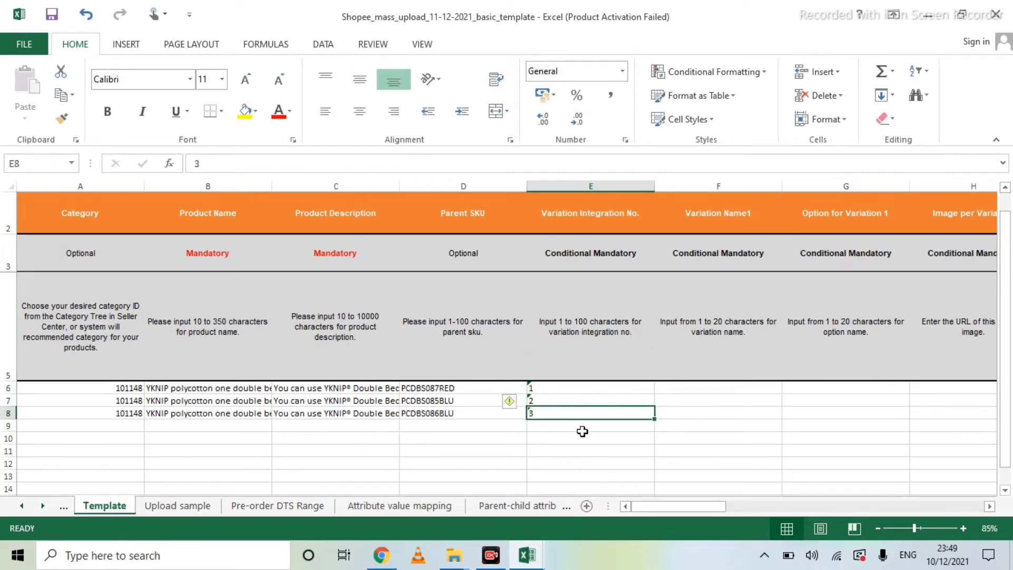
pyautogui.press('Up')
pyautogui.press('Up')
pyautogui.press('Down')
pyautogui.press('Down')
pyautogui.press('Up')
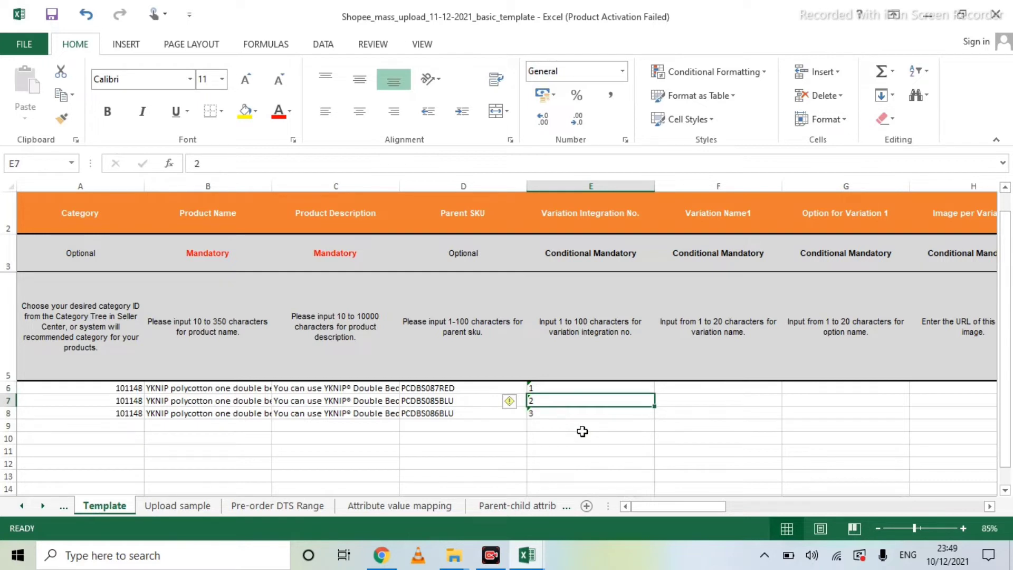
pyautogui.press('Up')
pyautogui.press('Right')
pyautogui.press('Right')
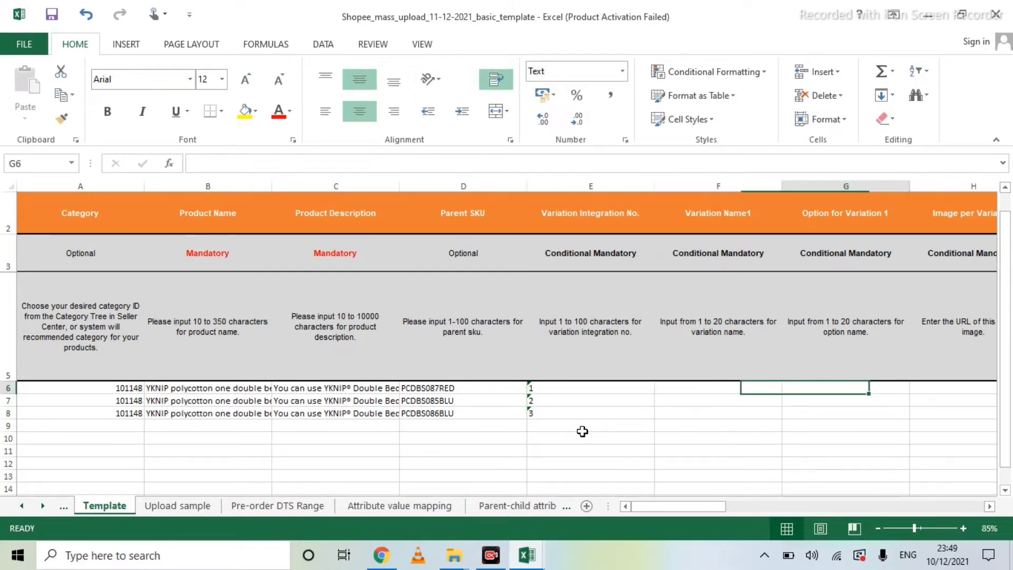
pyautogui.press('Left')
pyautogui.press('Left')
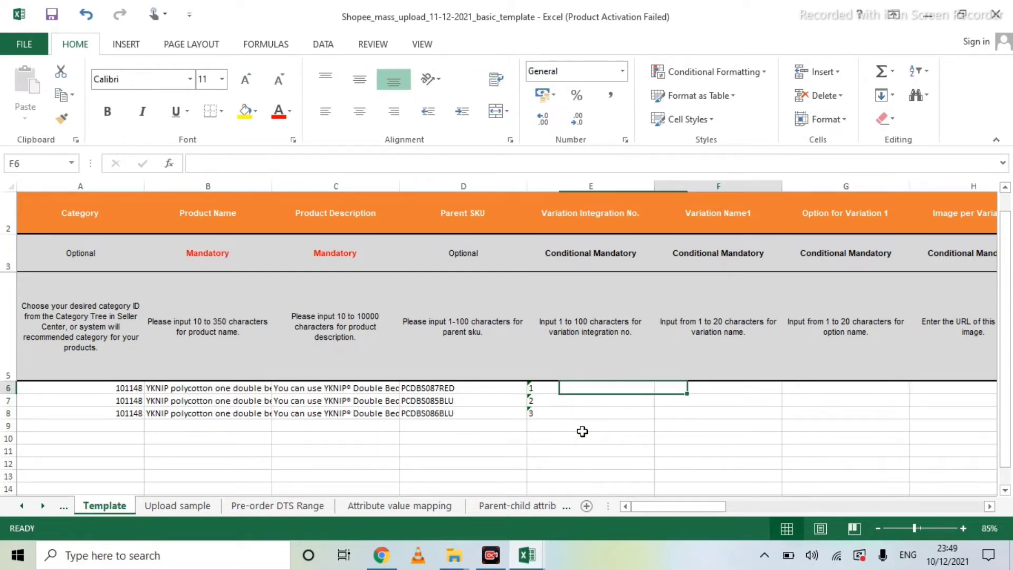
pyautogui.press('Right')
pyautogui.press('Right')
pyautogui.press('Right')
pyautogui.press('Left')
pyautogui.press('Left')
pyautogui.press('Left')
pyautogui.press('Left')
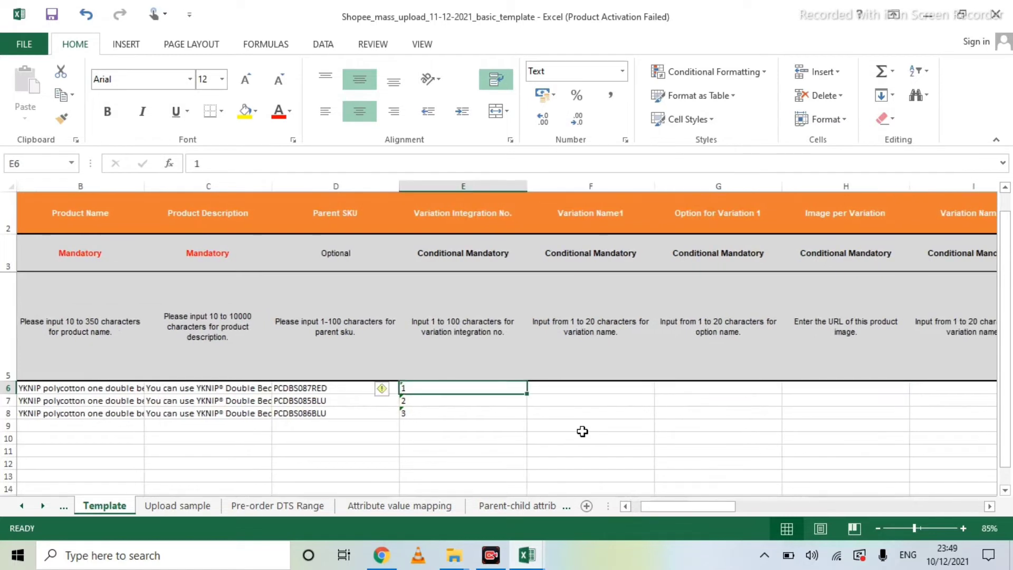
# Enter Size as Variation Name1 in F6 and Double as Option for Variation 1 in G6
pyautogui.press('Right')
pyautogui.press('Right')
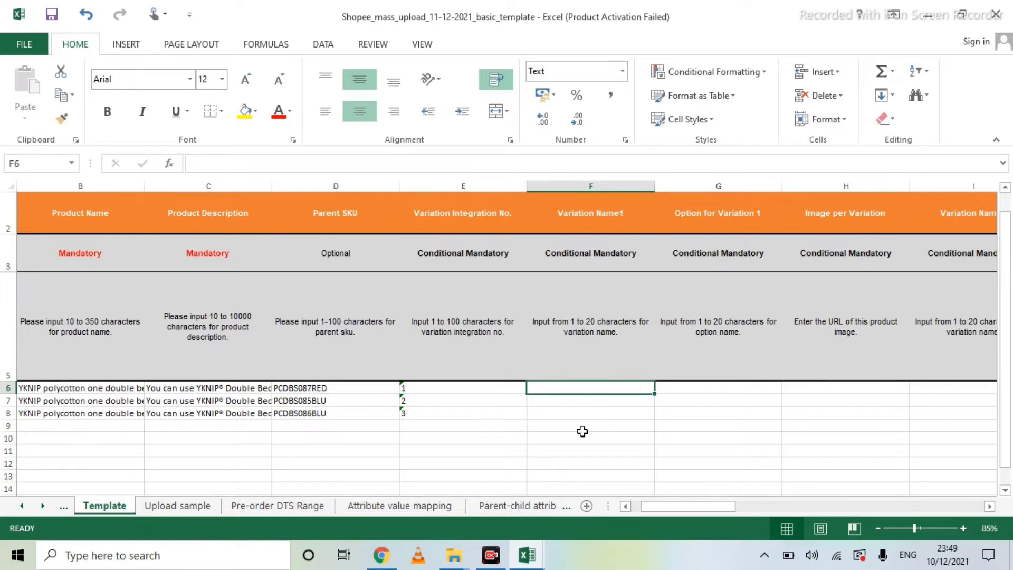
pyautogui.write('Size')
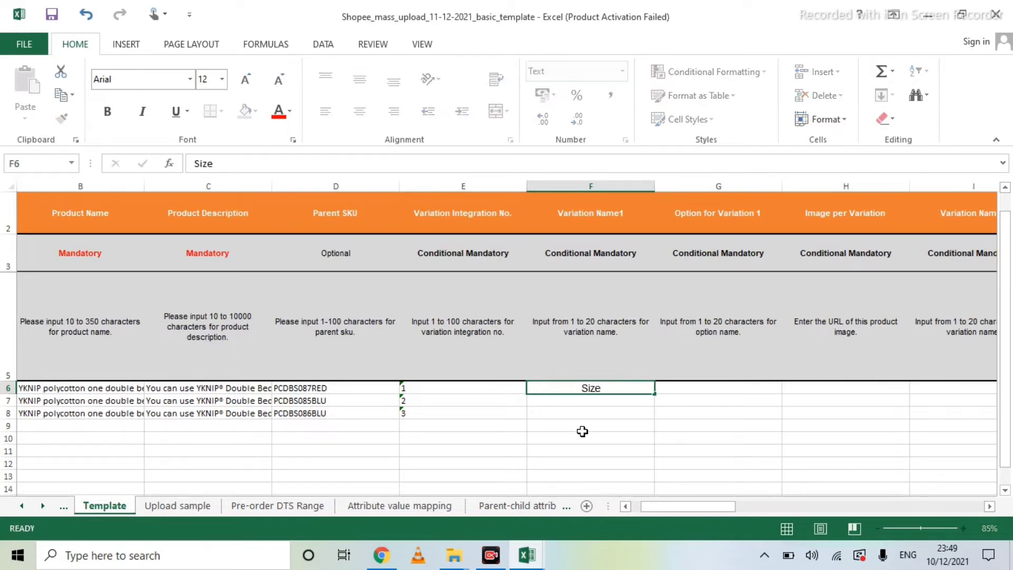
pyautogui.press('Tab')
pyautogui.write('ble')
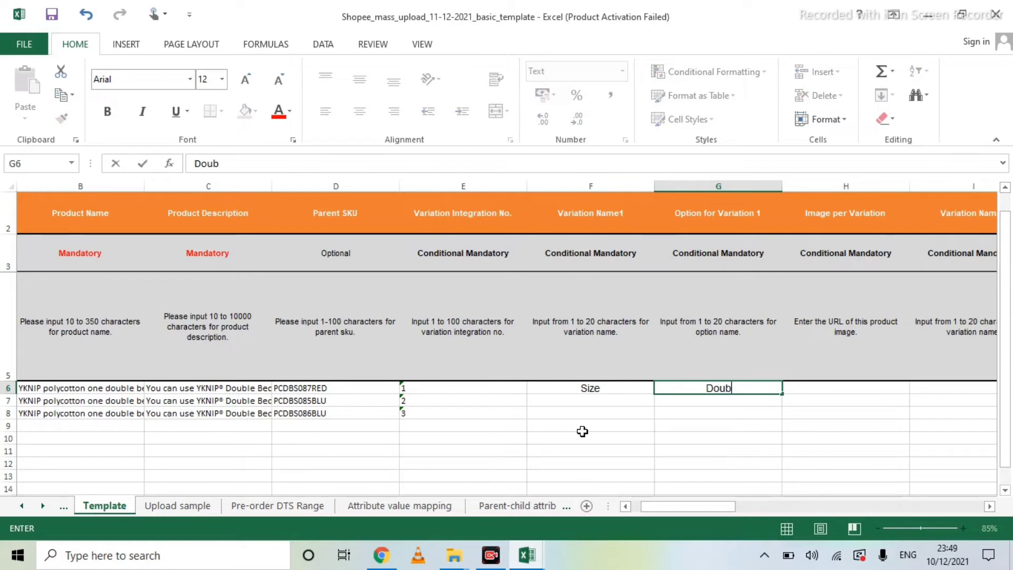
pyautogui.click(549, 401)
# Apply E6's cell formatting to the Size and Double cells F6:G6 and fill both down through row 8
pyautogui.click(434, 392)
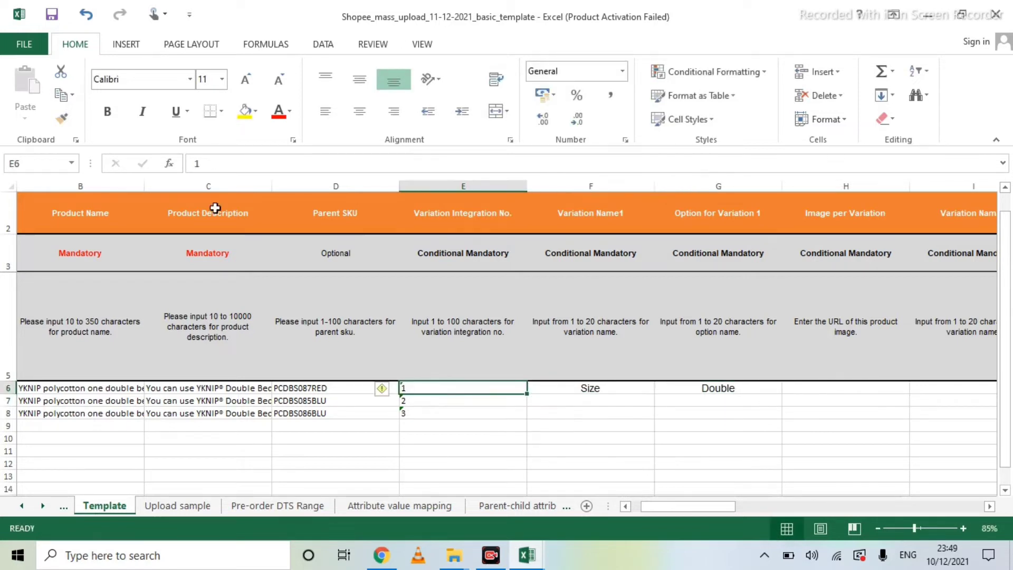
pyautogui.click(61, 118)
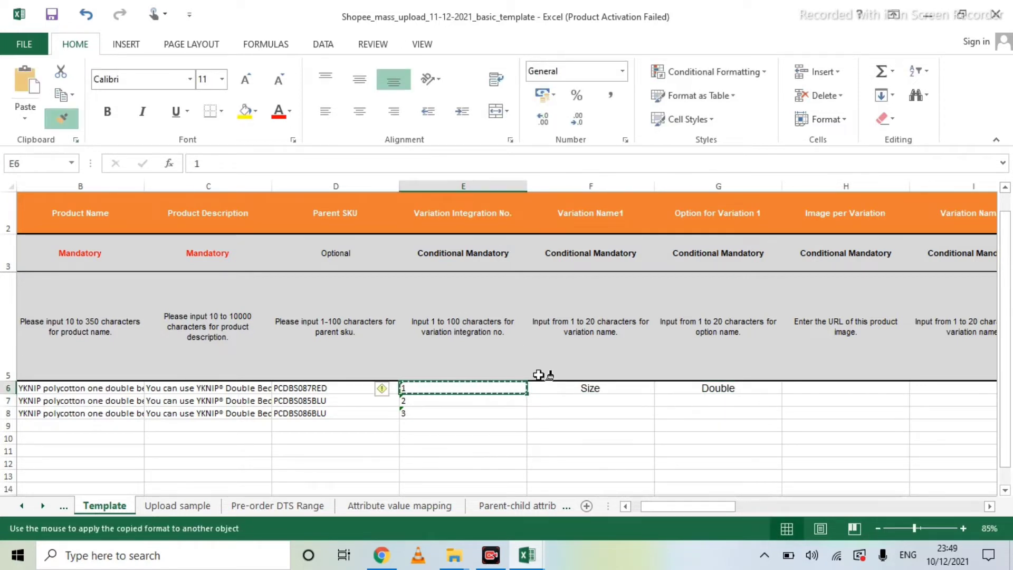
pyautogui.moveTo(578, 387); pyautogui.dragTo(684, 387)
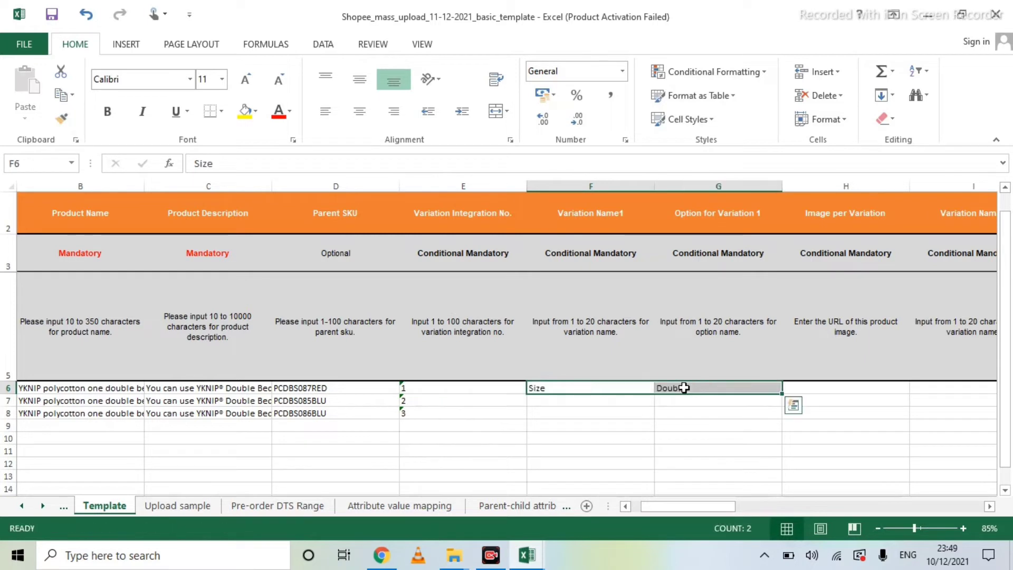
pyautogui.hotkey('shift', 'Down')
pyautogui.hotkey('shift', 'Down')
pyautogui.hotkey('ctrl', 'd')
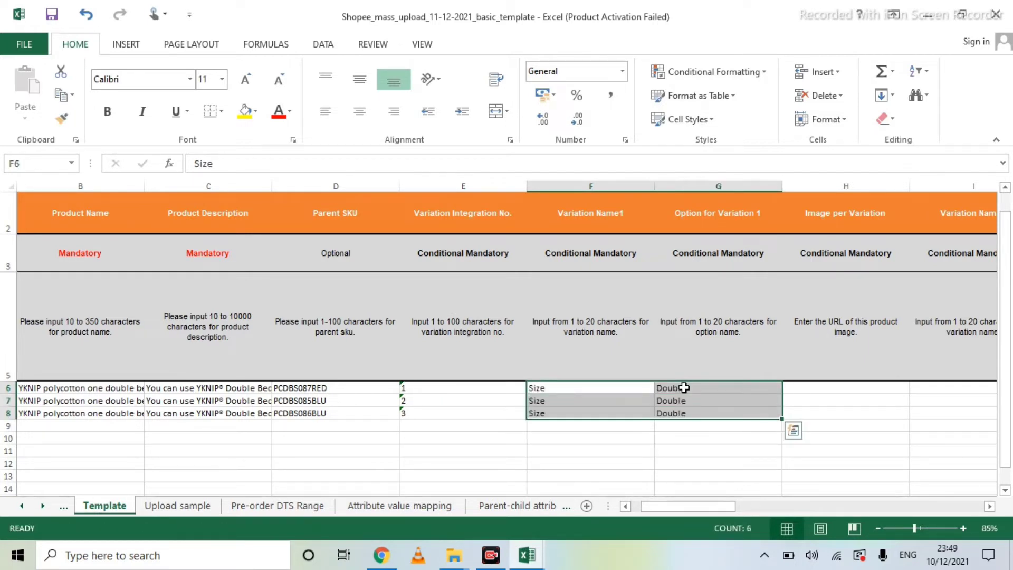
pyautogui.click(684, 387)
# Copy the three SP prices from Book1 into the template's Price column, cells K6:K8
pyautogui.press('Right')
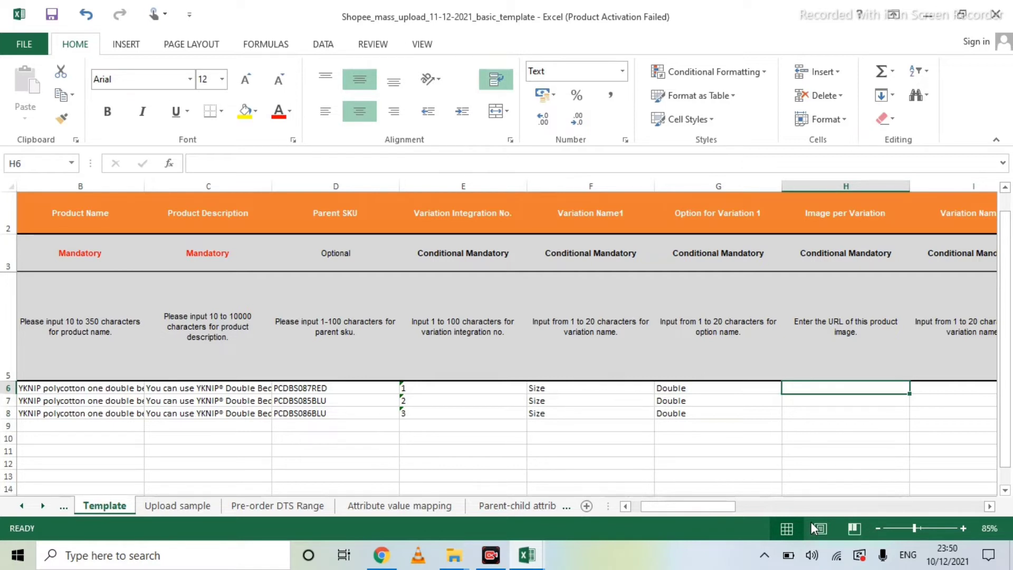
pyautogui.press('Right')
pyautogui.press('Right')
pyautogui.press('Right')
pyautogui.press('Right')
pyautogui.press('Right')
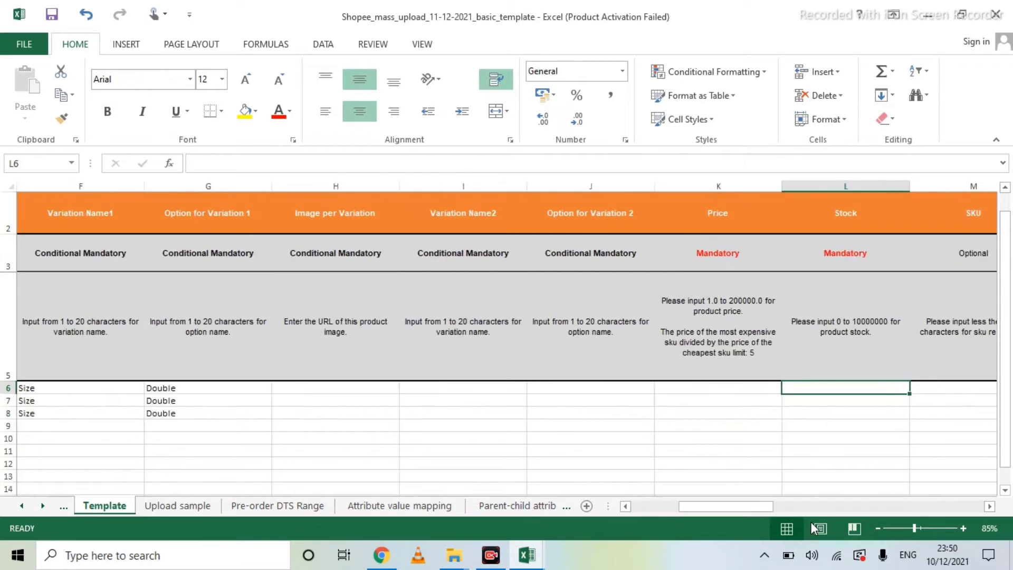
pyautogui.press('Left')
pyautogui.press('Left')
pyautogui.hotkey('alt', 'Tab')
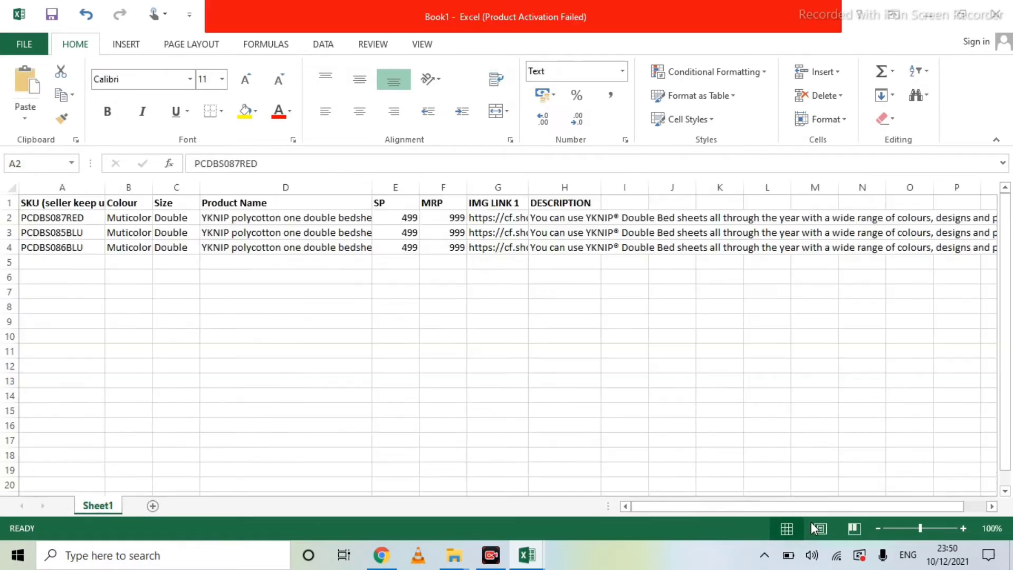
pyautogui.press('Right')
pyautogui.press('Right')
pyautogui.press('Right')
pyautogui.press('Left')
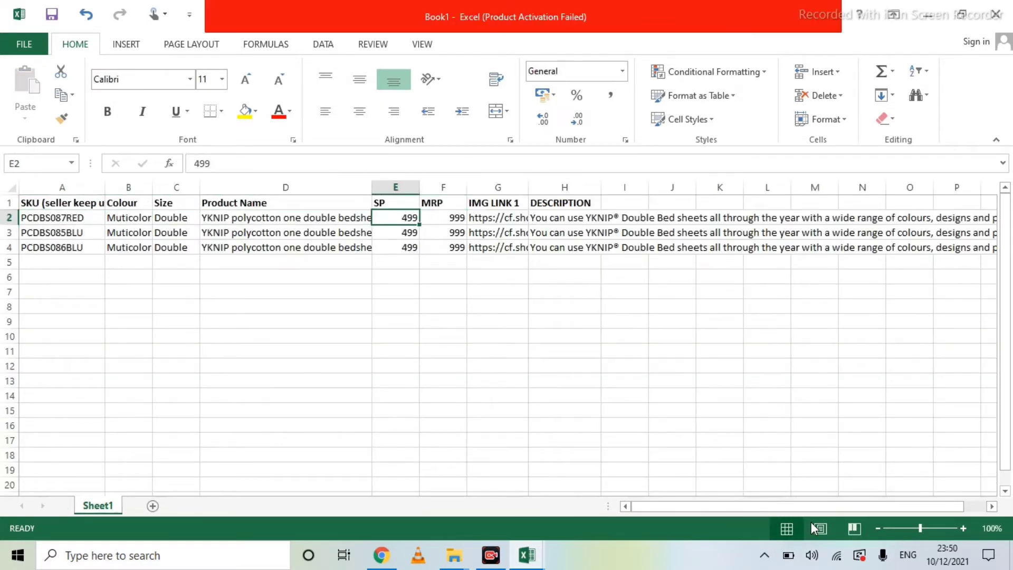
pyautogui.hotkey('shift', 'Down')
pyautogui.hotkey('shift', 'Down')
pyautogui.hotkey('ctrl', 'c')
pyautogui.hotkey('alt', 'Tab')
pyautogui.hotkey('ctrl', 'v')
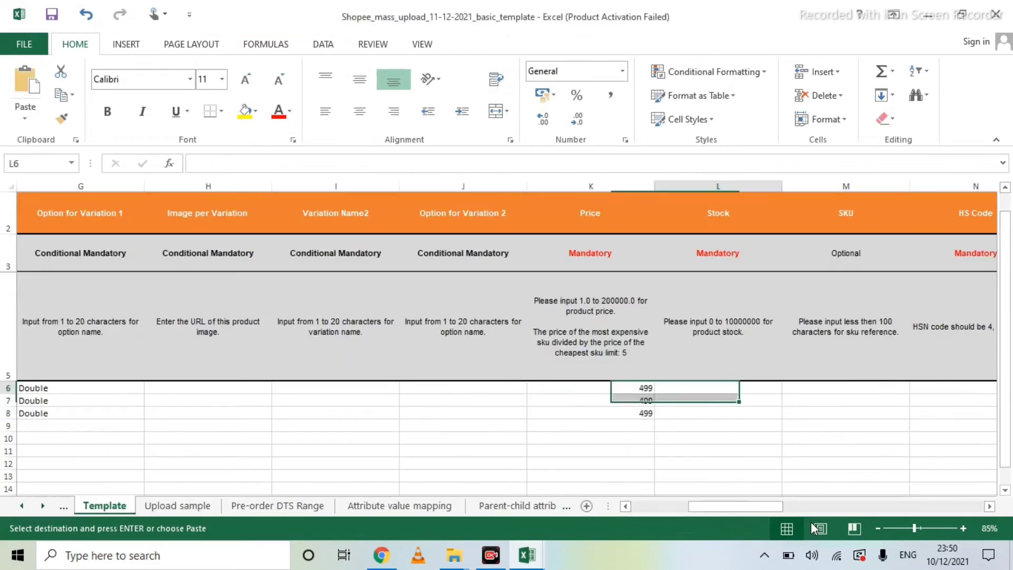
# Enter a stock of 0 for all three products in the Stock column, cells L6:L8
pyautogui.press('Right')
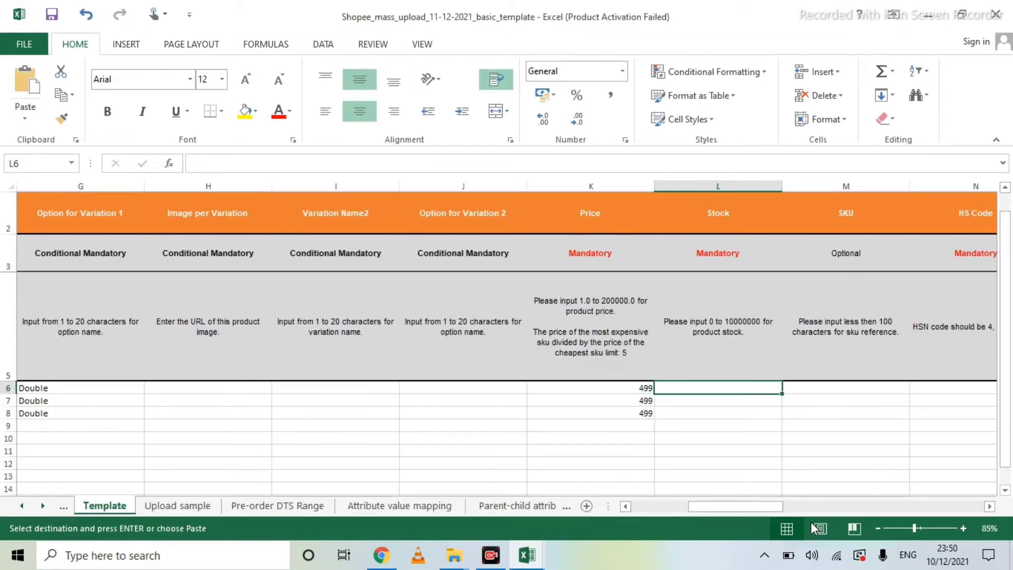
pyautogui.write('0')
pyautogui.press('Return')
pyautogui.write('0')
pyautogui.press('Return')
pyautogui.write('0')
pyautogui.press('Return')
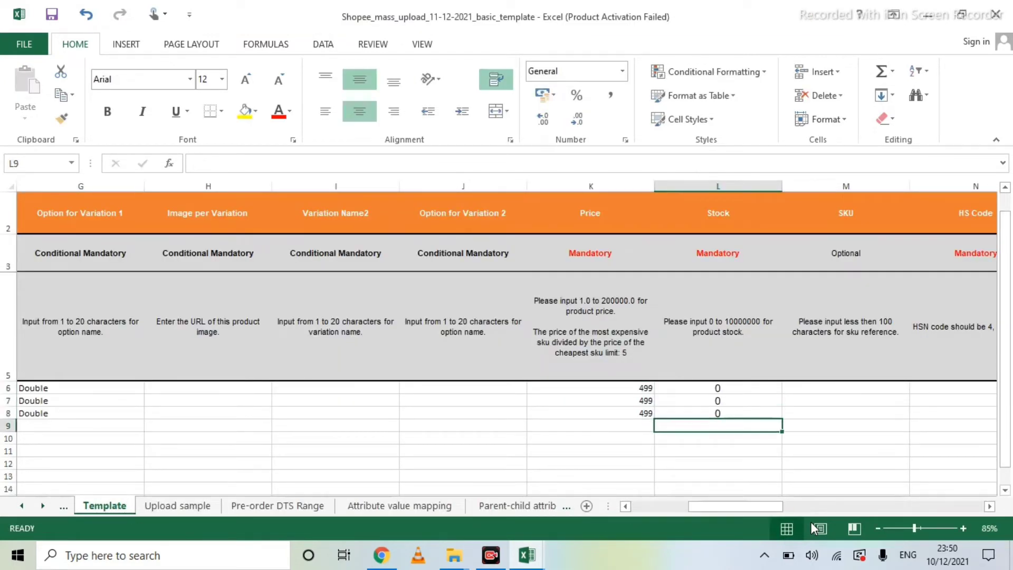
# Copy the cell formatting of Price cell K6 onto the Stock cells L6:L8
pyautogui.click(645, 392)
pyautogui.click(62, 118)
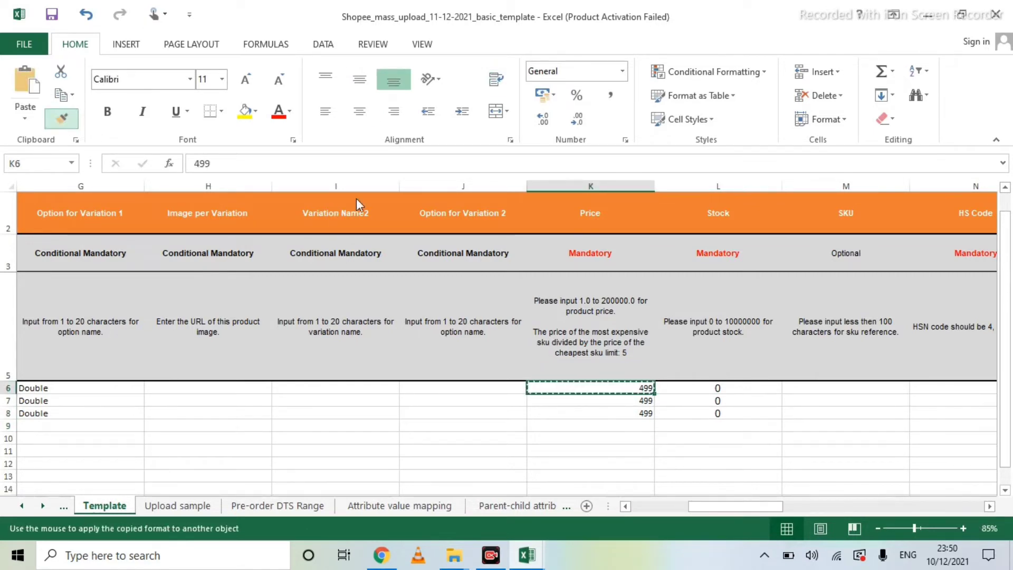
pyautogui.moveTo(719, 387); pyautogui.dragTo(720, 417)
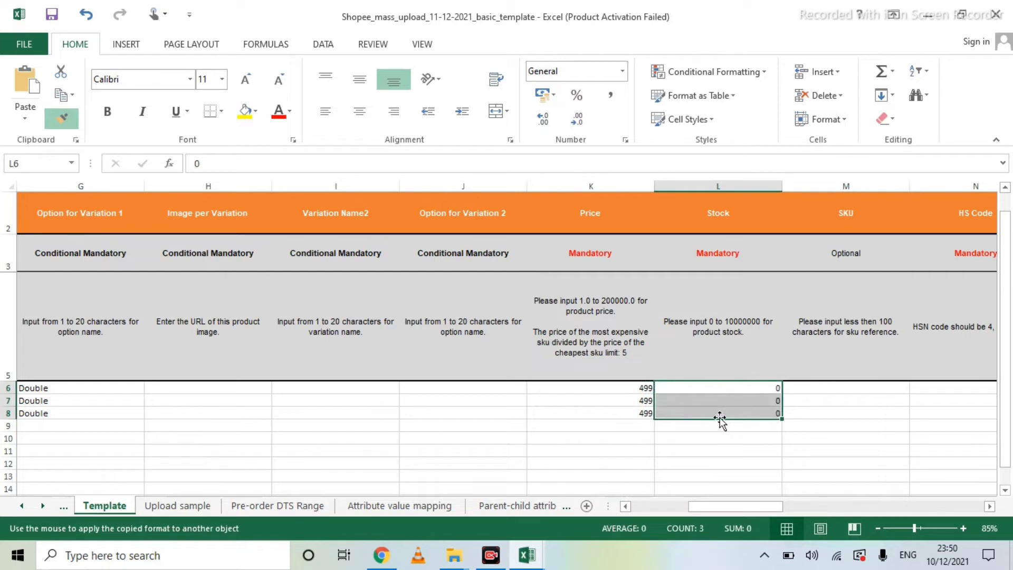
# Examine the input requirements of the SKU, HS Code, Tax Code and Cover image columns
pyautogui.press('Up')
pyautogui.press('Right')
pyautogui.press('Down')
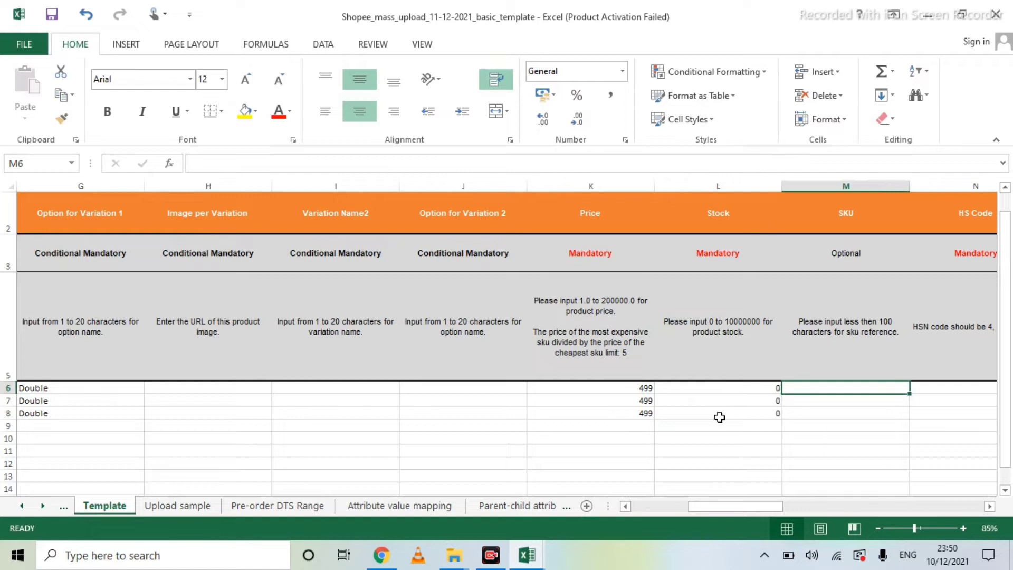
pyautogui.press('Right')
pyautogui.press('Right')
pyautogui.press('Right')
pyautogui.press('Left')
pyautogui.press('Left')
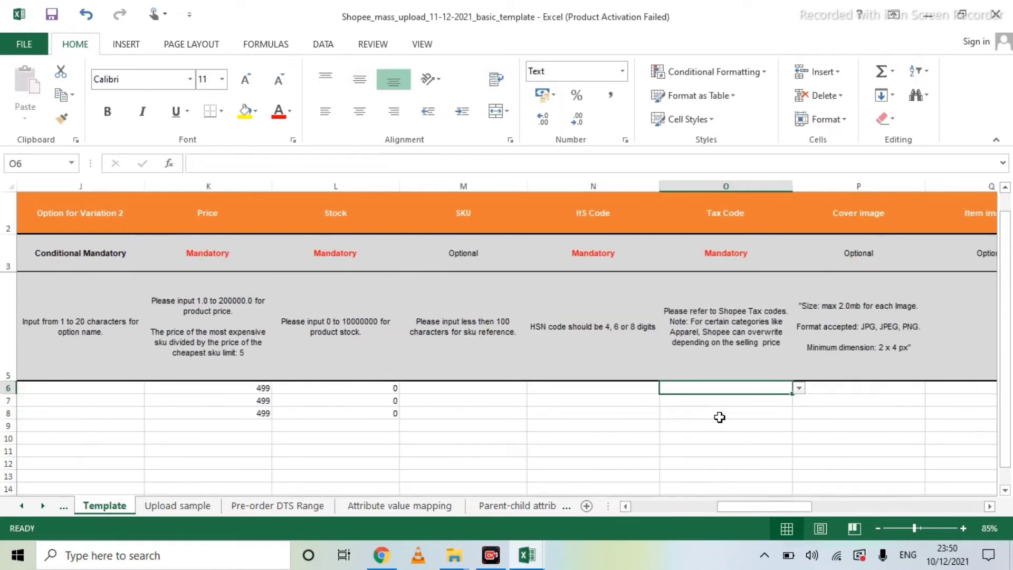
# Switch to Chrome and search Google in a new tab for "bedsheet hsn code", looking up the four-digit code
pyautogui.click(381, 555)
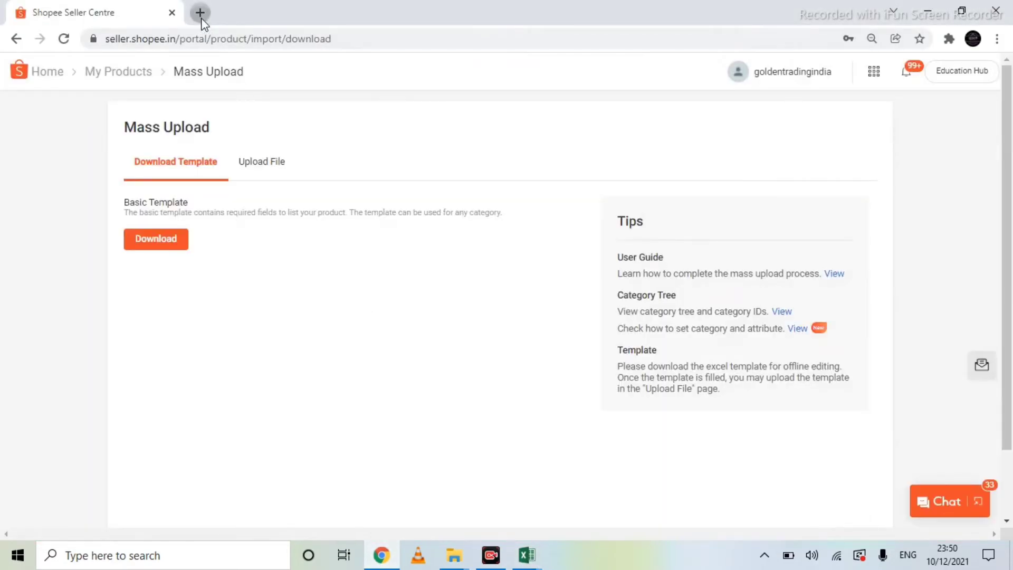
pyautogui.click(200, 13)
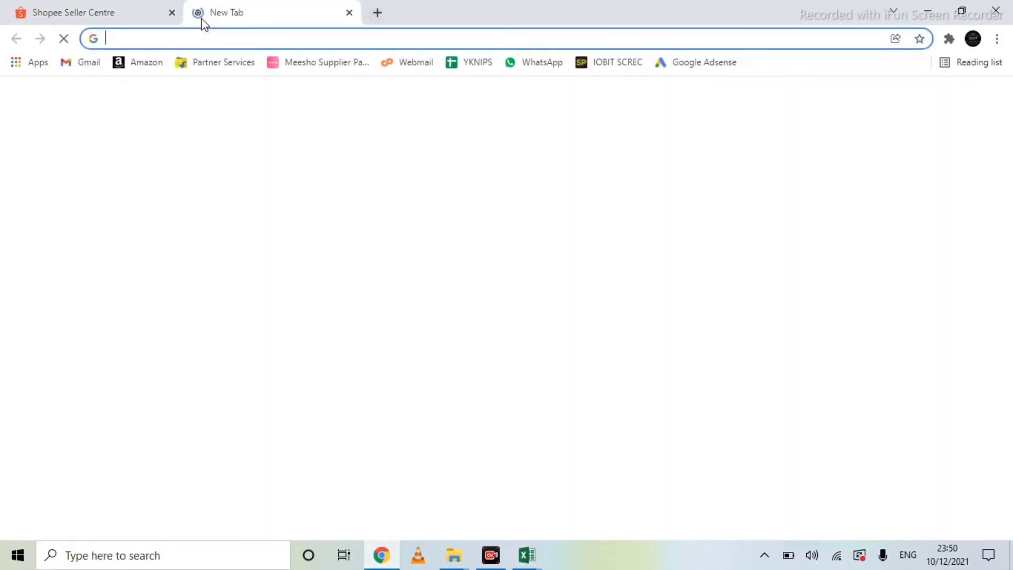
pyautogui.write('bedsheet hsn c')
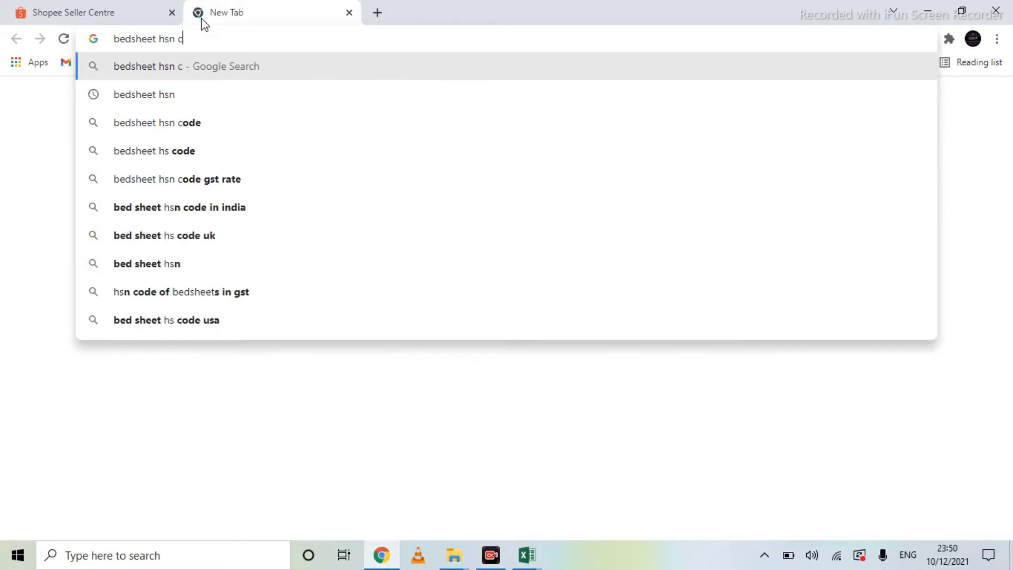
pyautogui.write('ode')
pyautogui.press('Return')
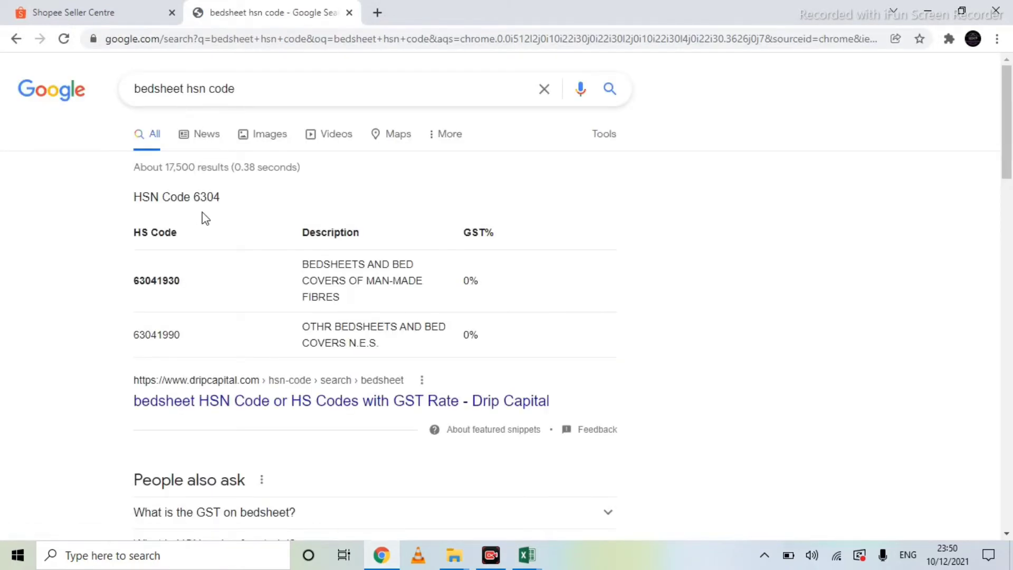
pyautogui.doubleClick(194, 198)
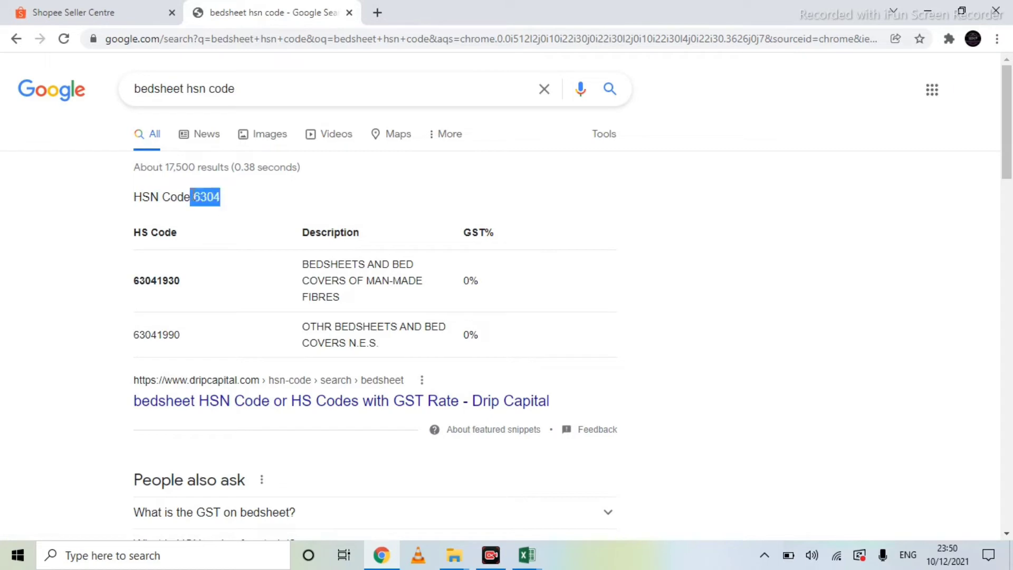
# Switch back to the Excel template and enter HS code 6304 for all three products, cells N6:N8
pyautogui.click(527, 555)
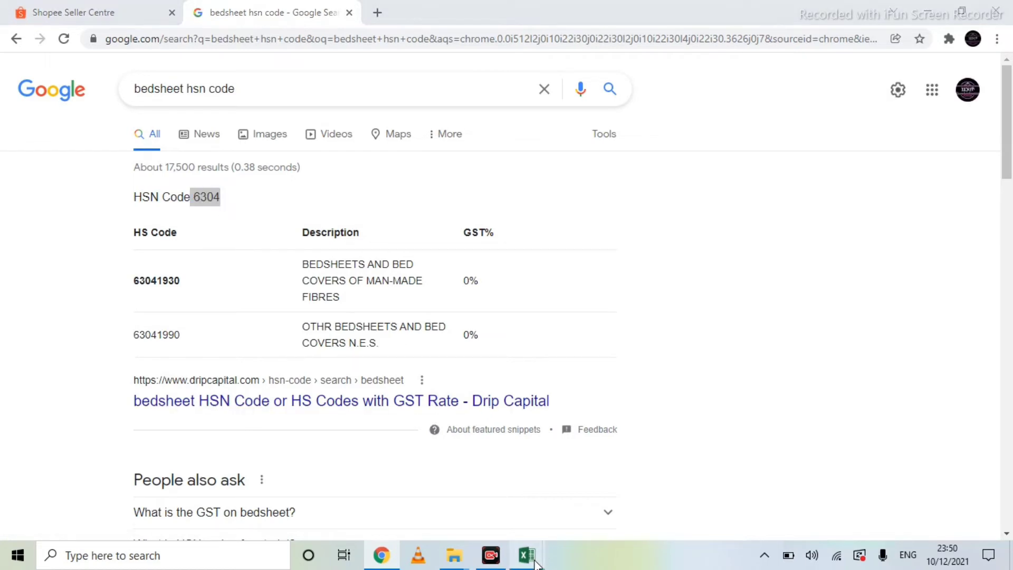
pyautogui.click(591, 480)
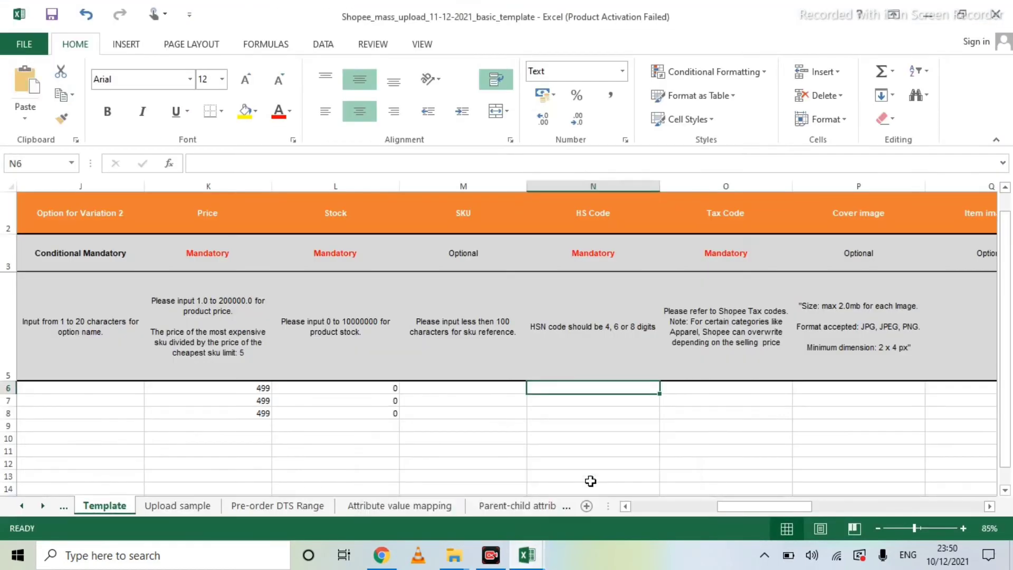
pyautogui.write('6304')
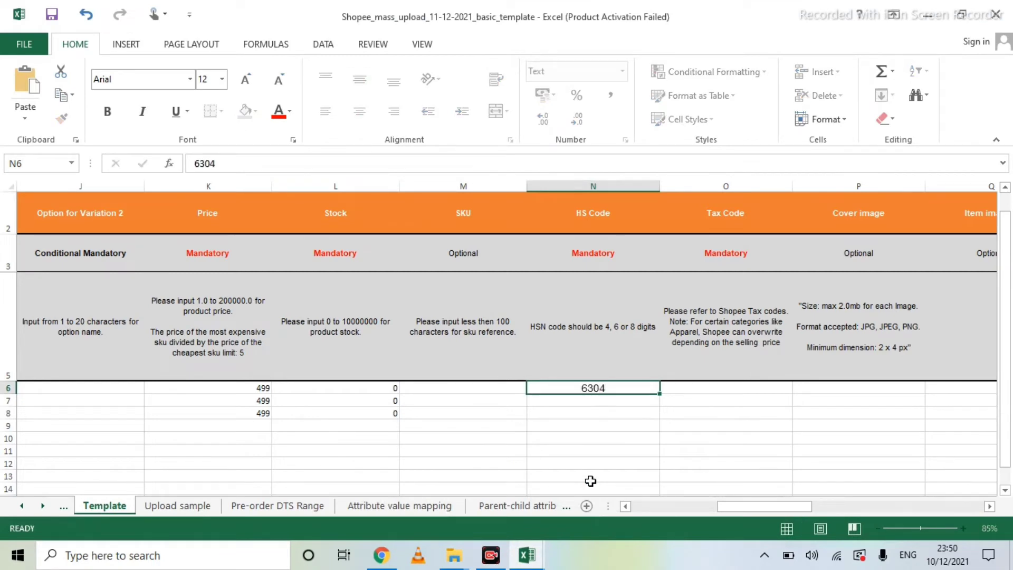
pyautogui.press('Return')
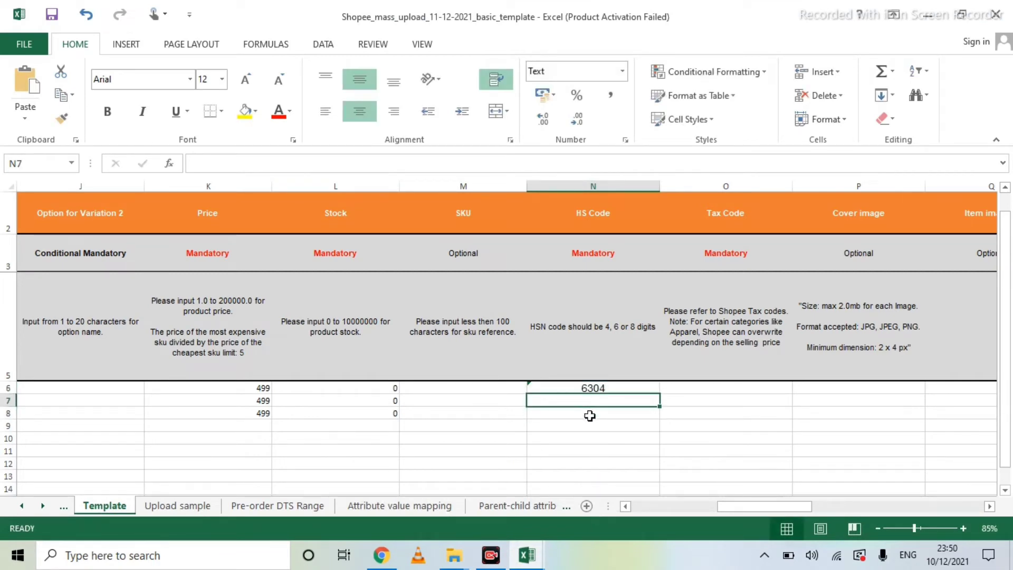
pyautogui.press('Up')
pyautogui.keyDown('shift'); pyautogui.click(590, 417); pyautogui.keyUp('shift')
pyautogui.hotkey('ctrl', 'd')
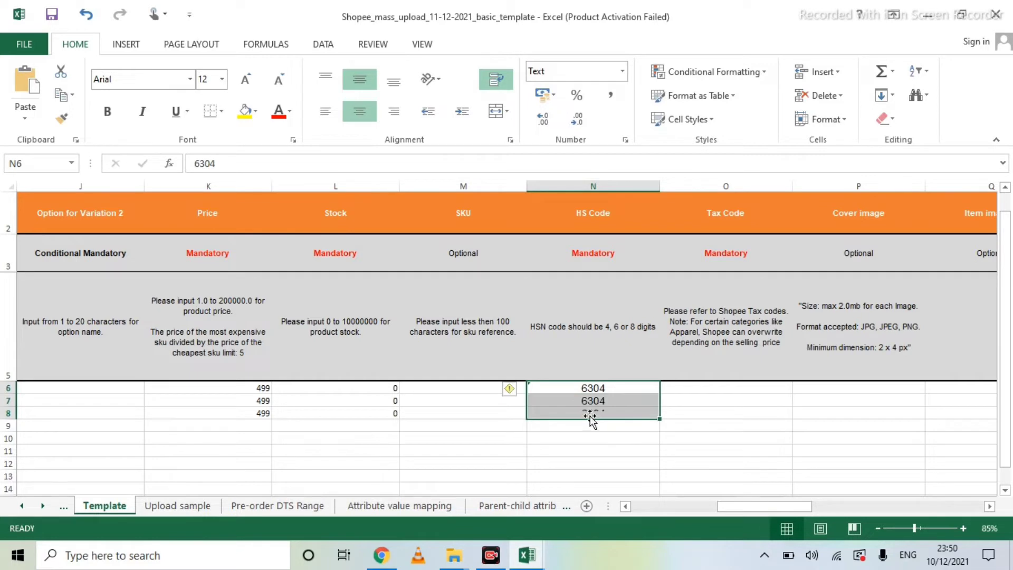
# Set the Tax Code to GEN_5% for all three products, cells O6:O8
pyautogui.press('Right')
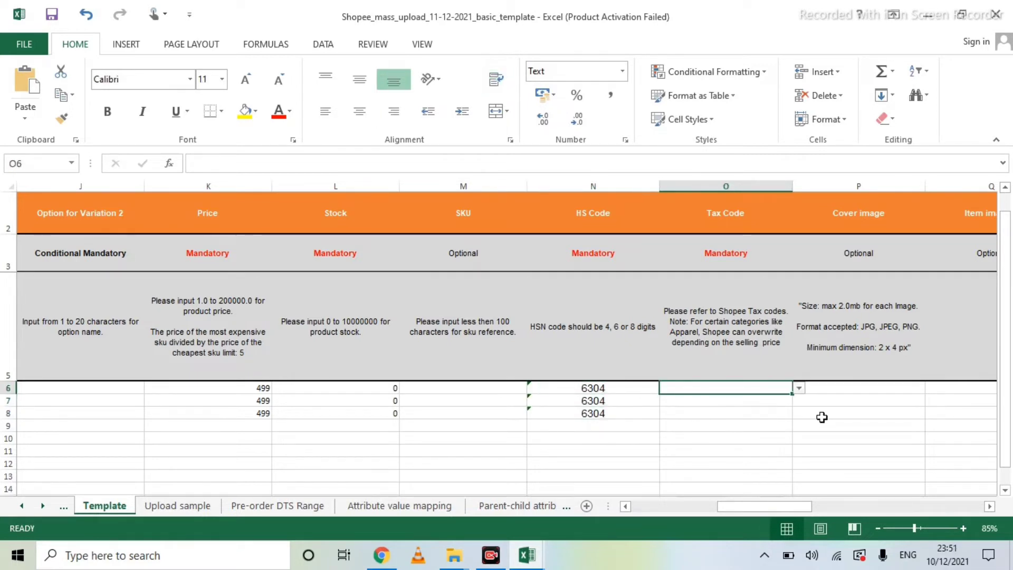
pyautogui.click(799, 389)
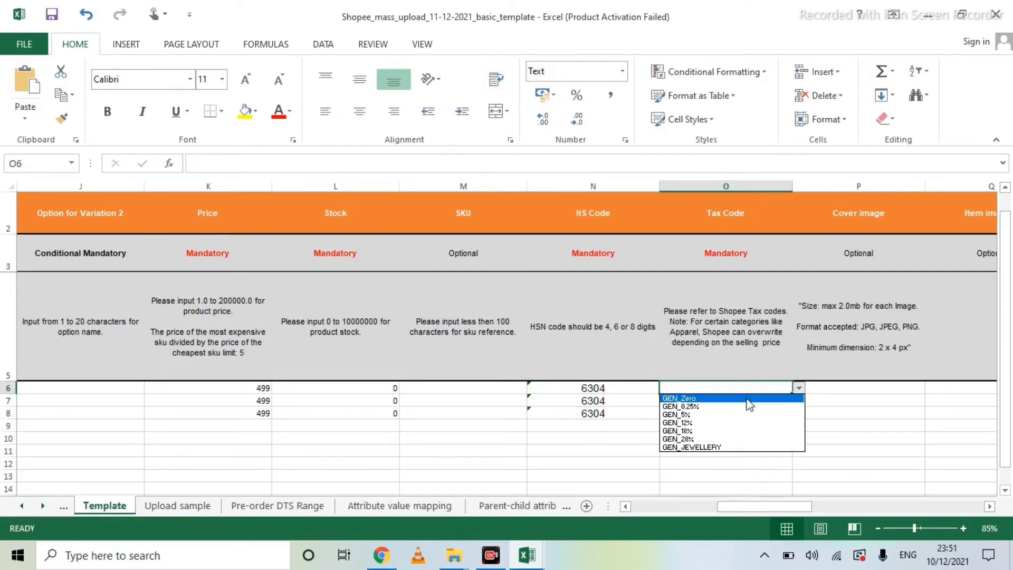
pyautogui.click(711, 414)
pyautogui.hotkey('shift', 'Down')
pyautogui.hotkey('shift', 'Down')
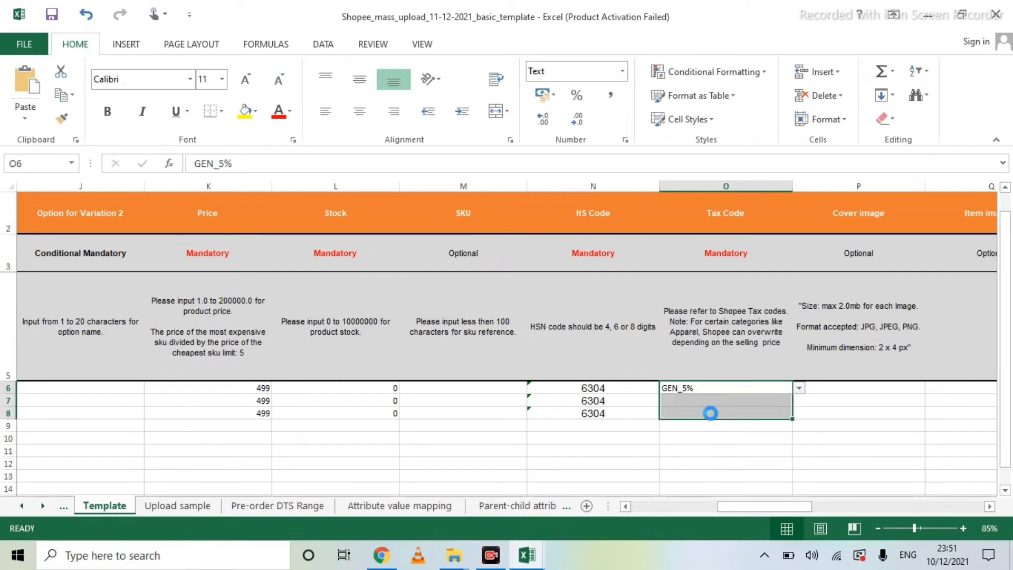
pyautogui.hotkey('ctrl', 'd')
# Copy the cell formatting of Stock cell L6 onto the HS Code and Tax Code cells N6:O8
pyautogui.click(373, 389)
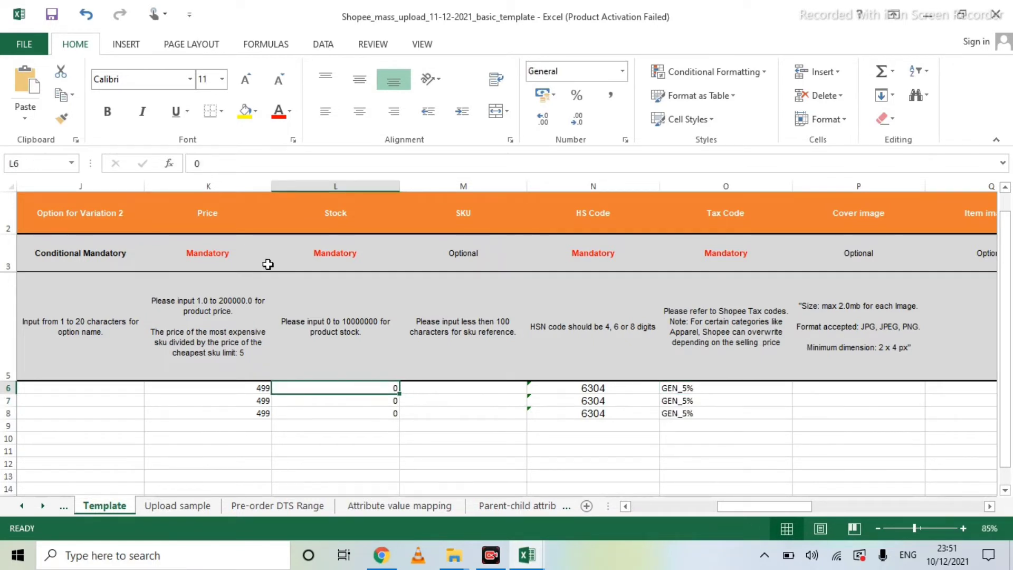
pyautogui.click(62, 118)
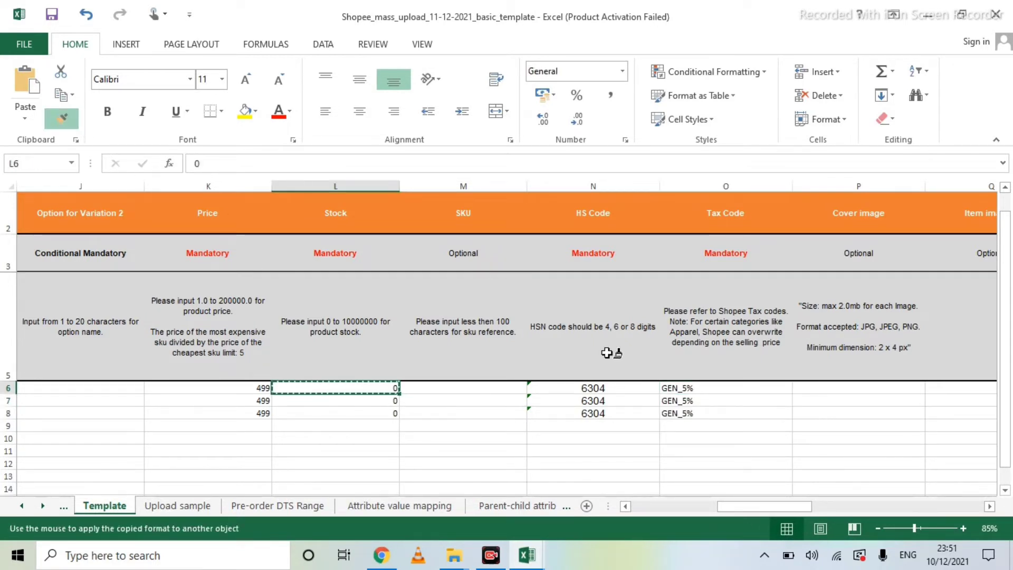
pyautogui.moveTo(592, 387)
pyautogui.mouseDown()
pyautogui.moveTo(666, 391)
pyautogui.moveTo(680, 414)
pyautogui.mouseUp()
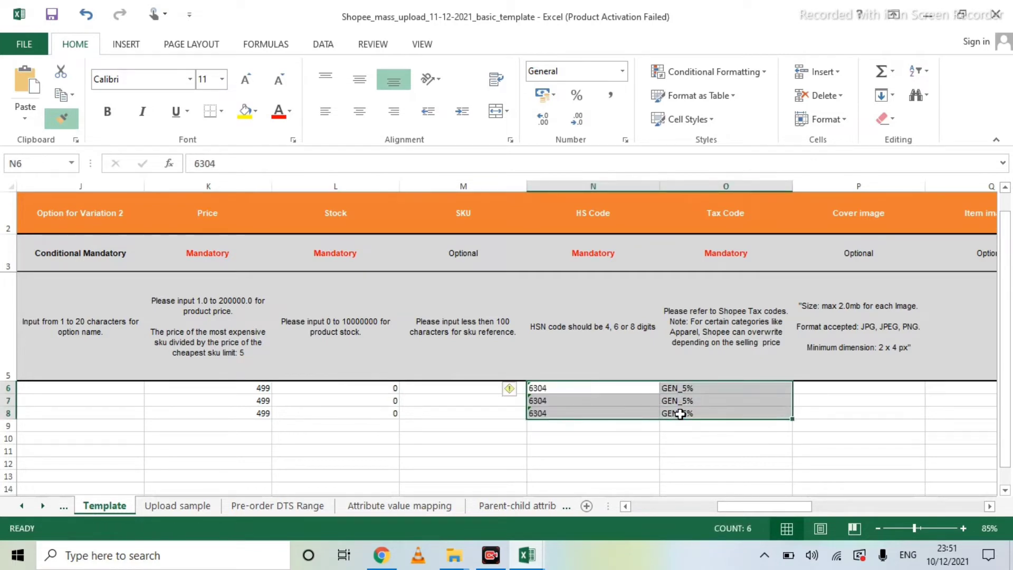
# Examine the Cover image and Item image columns of the template
pyautogui.press('Right')
pyautogui.press('Right')
pyautogui.press('Right')
pyautogui.press('Right')
pyautogui.press('Right')
pyautogui.press('Right')
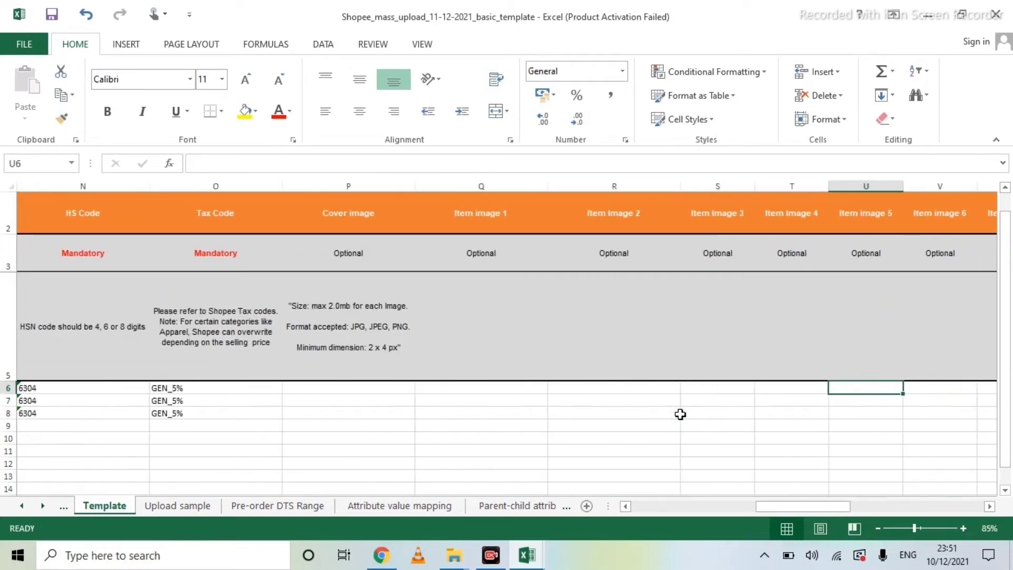
pyautogui.press('Left')
pyautogui.press('Left')
pyautogui.press('Left')
pyautogui.press('Left')
pyautogui.press('Left')
# Copy the three IMG LINK 1 URLs from Book1 into the template's Cover image and Item image 1 columns, cells P6:Q8
pyautogui.hotkey('alt', 'Tab')
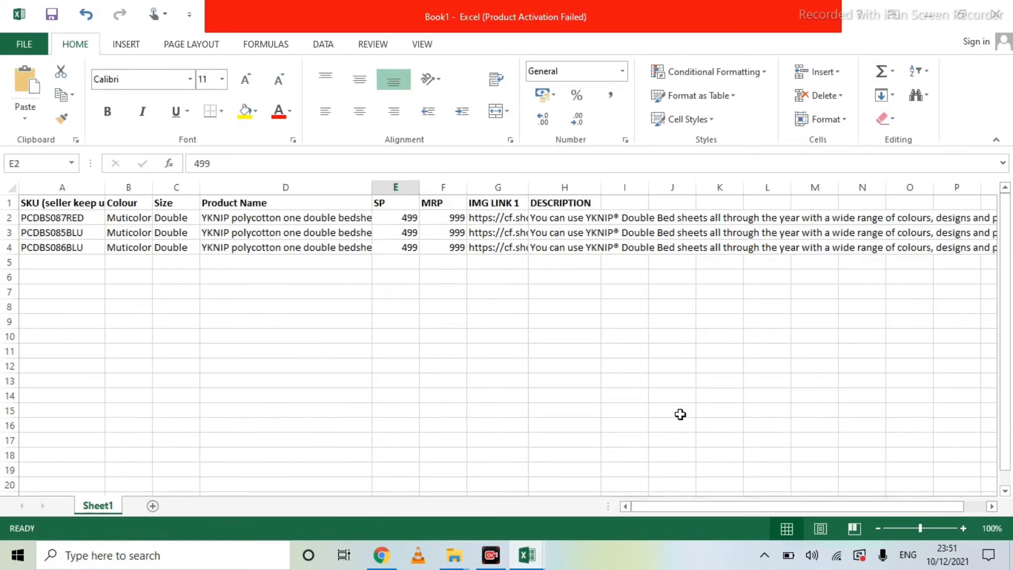
pyautogui.hotkey('shift', 'Down')
pyautogui.hotkey('shift', 'Down')
pyautogui.press('Right')
pyautogui.press('Right')
pyautogui.press('Right')
pyautogui.press('Left')
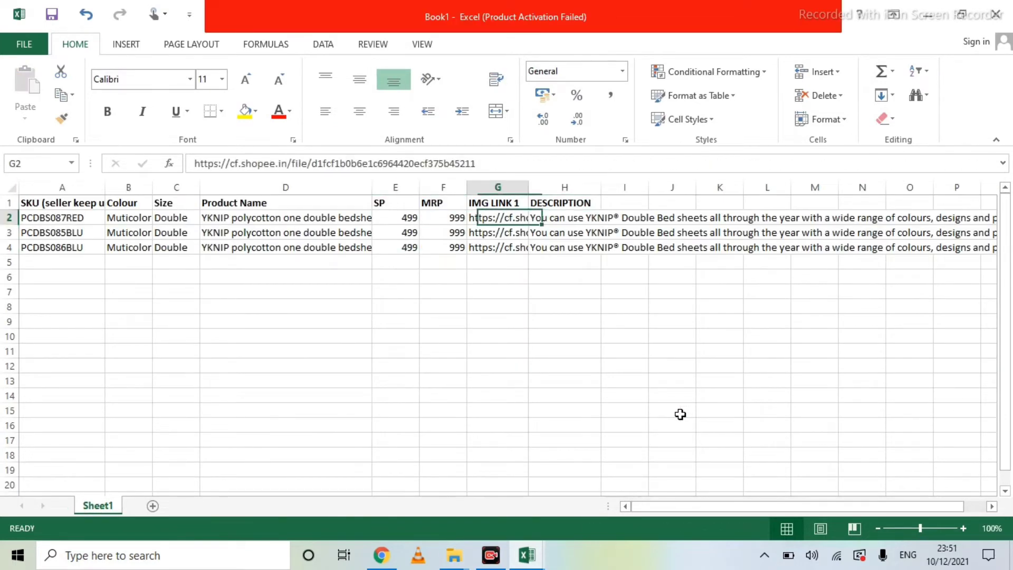
pyautogui.hotkey('shift', 'Down')
pyautogui.hotkey('shift', 'Down')
pyautogui.hotkey('ctrl', 'c')
pyautogui.hotkey('alt', 'Tab')
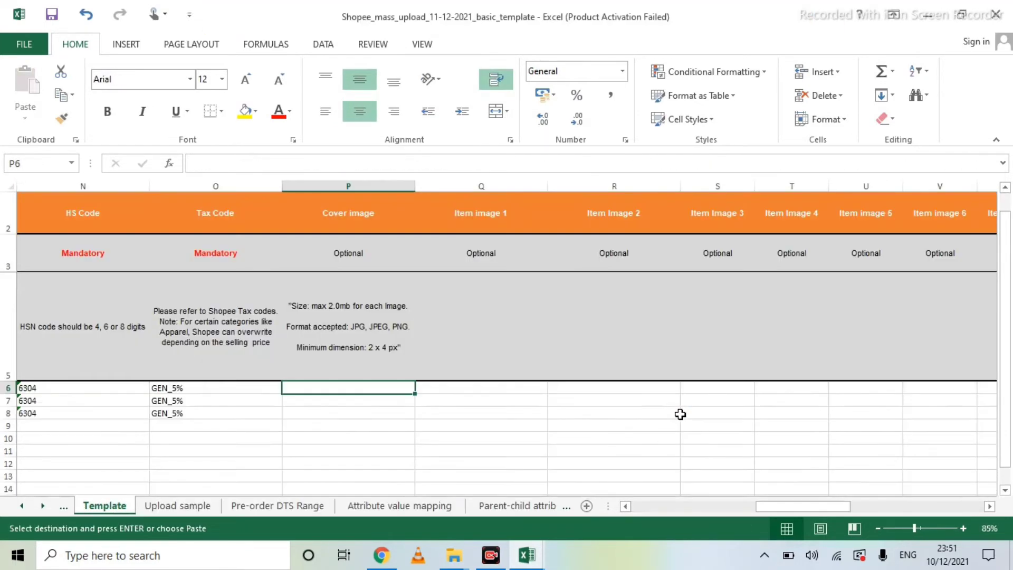
pyautogui.hotkey('ctrl', 'v')
pyautogui.press('Right')
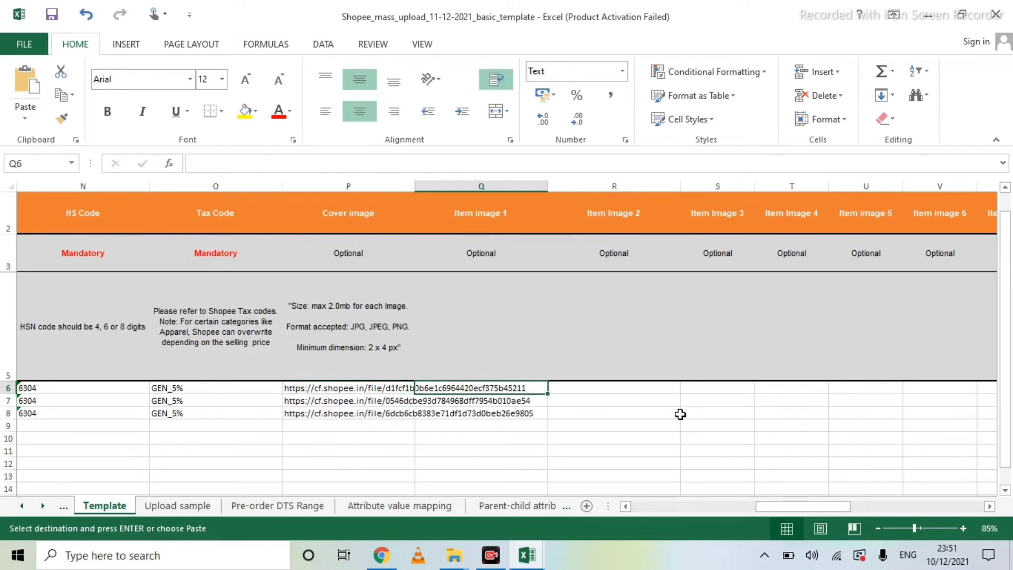
pyautogui.hotkey('ctrl', 'v')
# Examine the optional Item Image 2 to Item Image 7 columns up to the Weight column
pyautogui.press('Right')
pyautogui.press('Right')
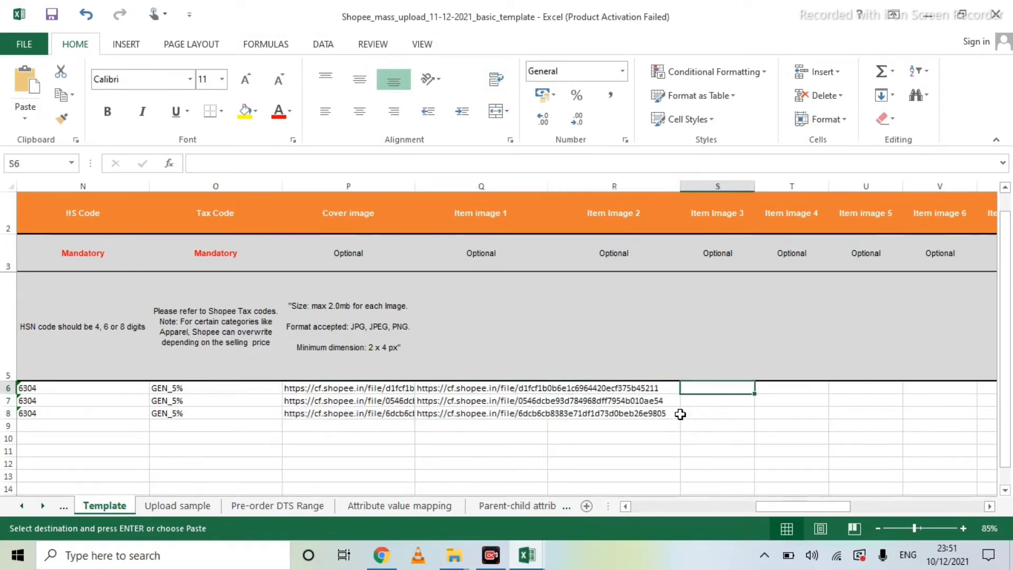
pyautogui.press('Left')
pyautogui.press('Left')
pyautogui.press('Left')
pyautogui.press('Right')
pyautogui.press('Right')
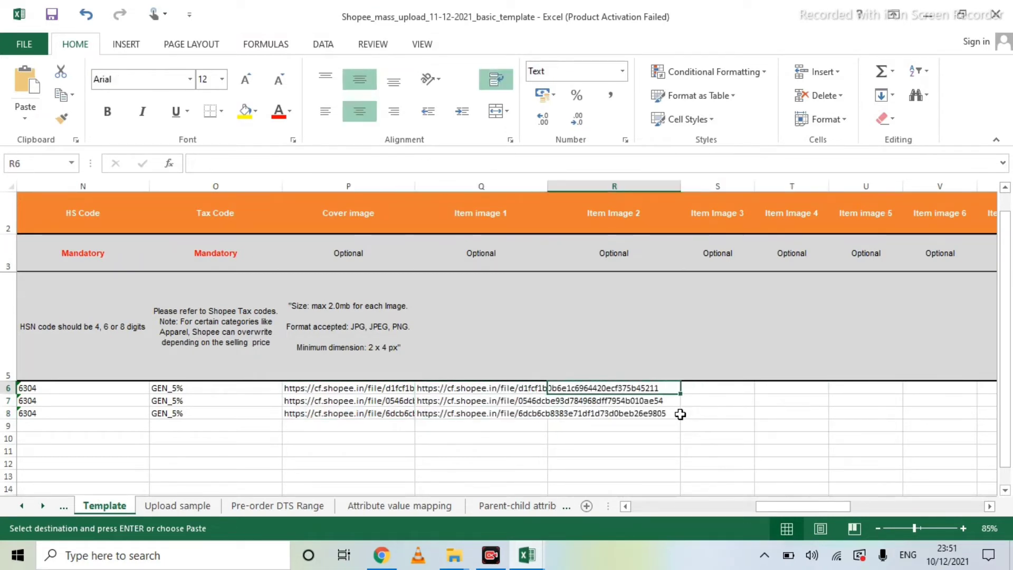
pyautogui.press('Left')
pyautogui.press('Left')
pyautogui.press('Right')
pyautogui.press('Right')
pyautogui.press('Right')
pyautogui.press('Right')
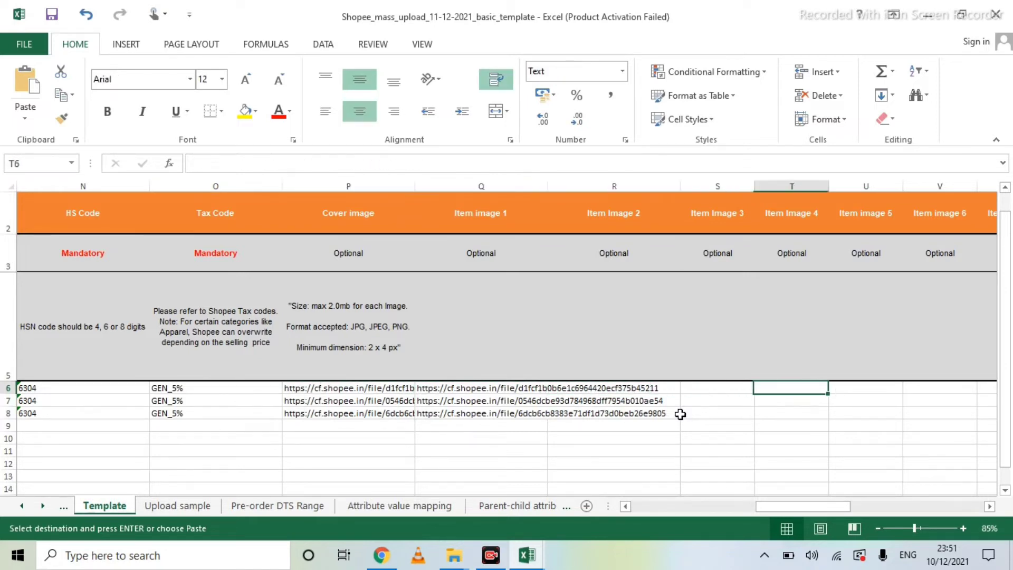
pyautogui.press('Right')
pyautogui.press('Left')
pyautogui.press('Left')
pyautogui.press('Right')
pyautogui.press('Right')
pyautogui.press('Right')
pyautogui.press('Right')
pyautogui.press('Right')
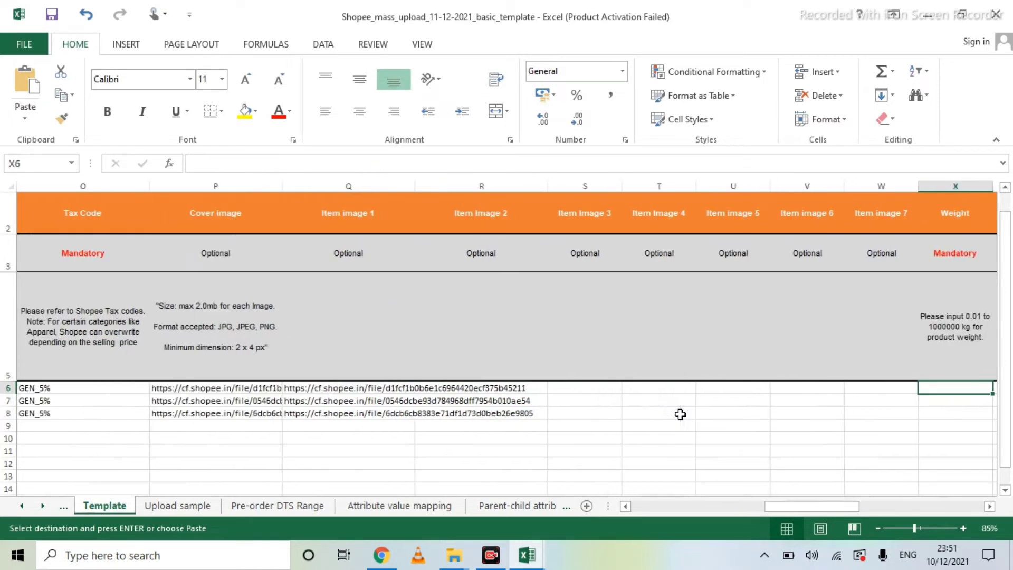
# Examine the input requirements of the Weight, Length, Width, Height, shipping and Pre-order DTS columns
pyautogui.press('Left')
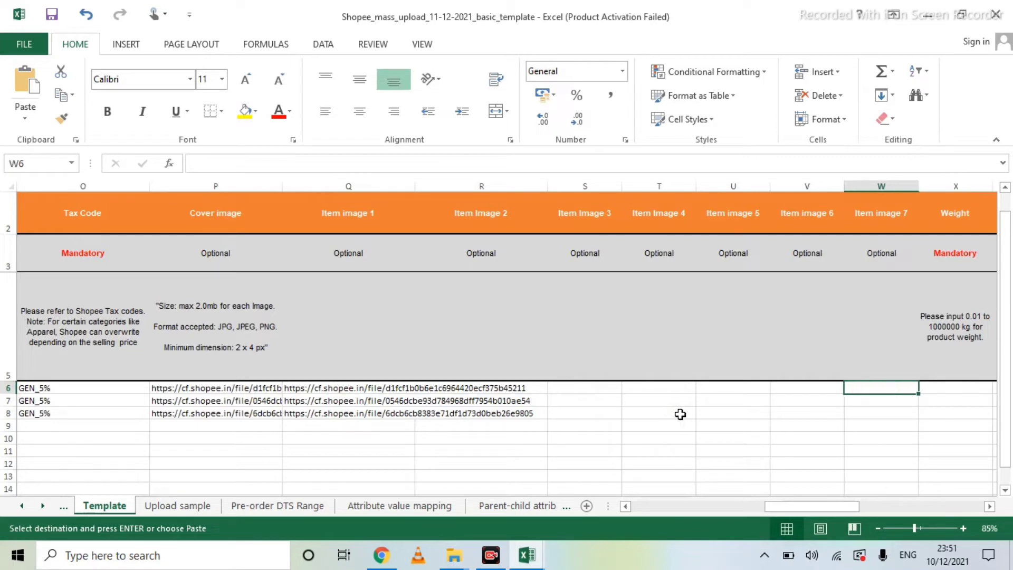
pyautogui.press('Right')
pyautogui.press('Right')
pyautogui.press('Right')
pyautogui.press('Right')
pyautogui.press('Right')
pyautogui.press('Right')
pyautogui.press('Right')
pyautogui.press('Left')
pyautogui.press('Left')
pyautogui.press('Left')
pyautogui.press('Left')
pyautogui.press('Left')
pyautogui.press('Left')
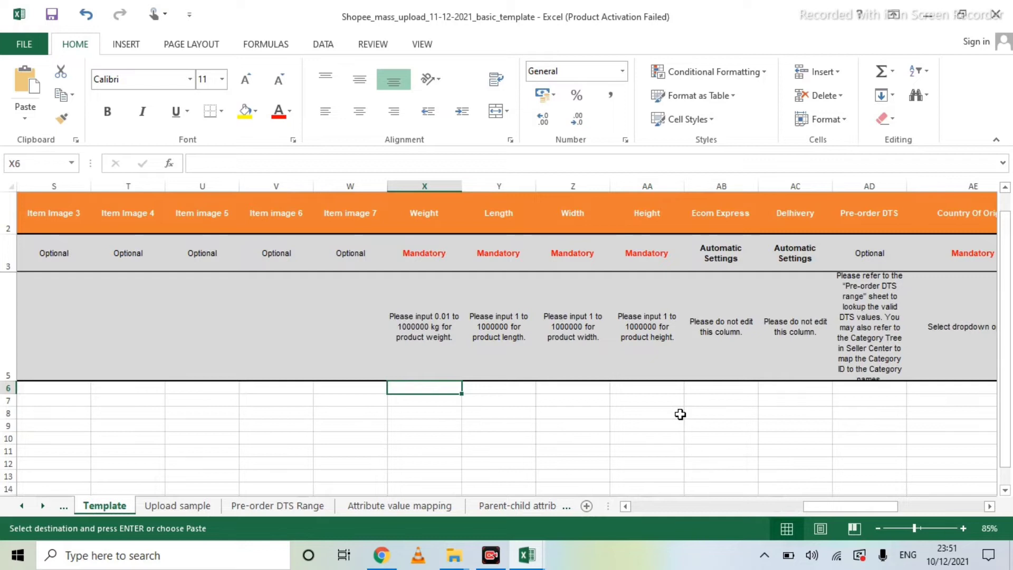
# Enter a weight of 0.7 kg for all three products in the Weight column, cells X6:X8
pyautogui.write('0.7')
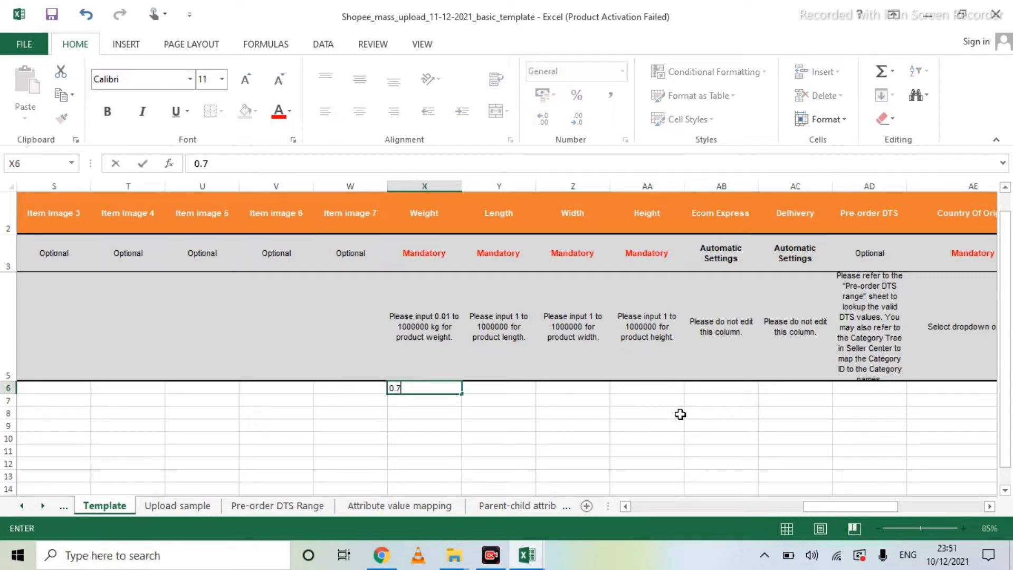
pyautogui.press('Return')
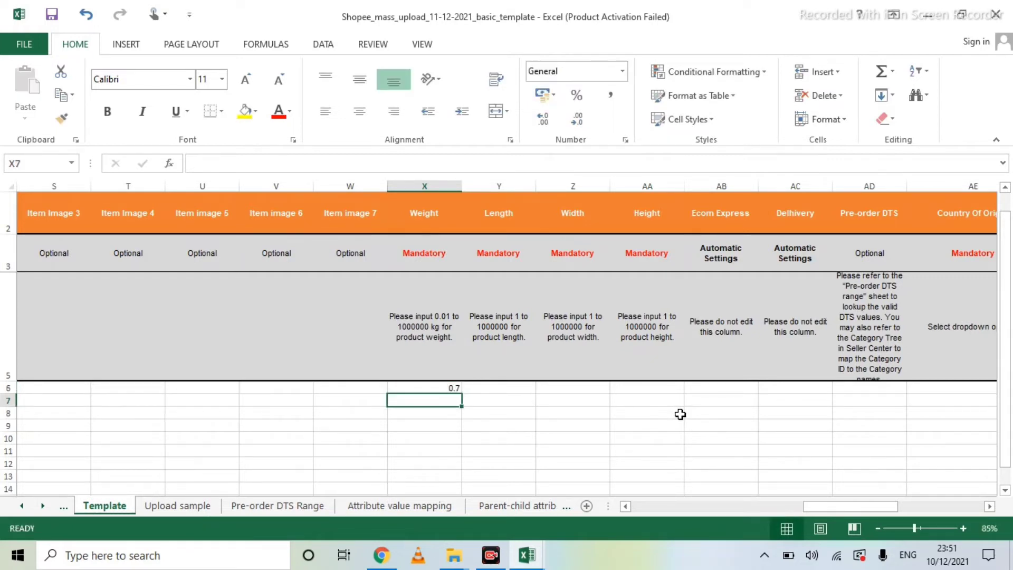
pyautogui.press('Up')
pyautogui.hotkey('shift', 'Down')
pyautogui.hotkey('shift', 'Down')
pyautogui.hotkey('ctrl', 'd')
pyautogui.press('Right')
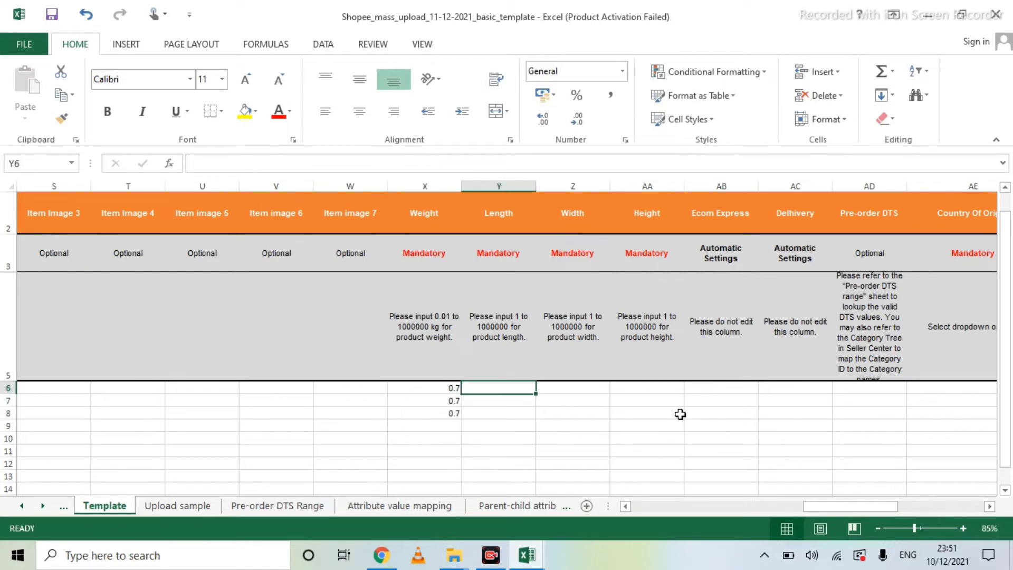
# Enter the first product's dimensions in row 6: length 30, width 27 and height 3
pyautogui.write('30')
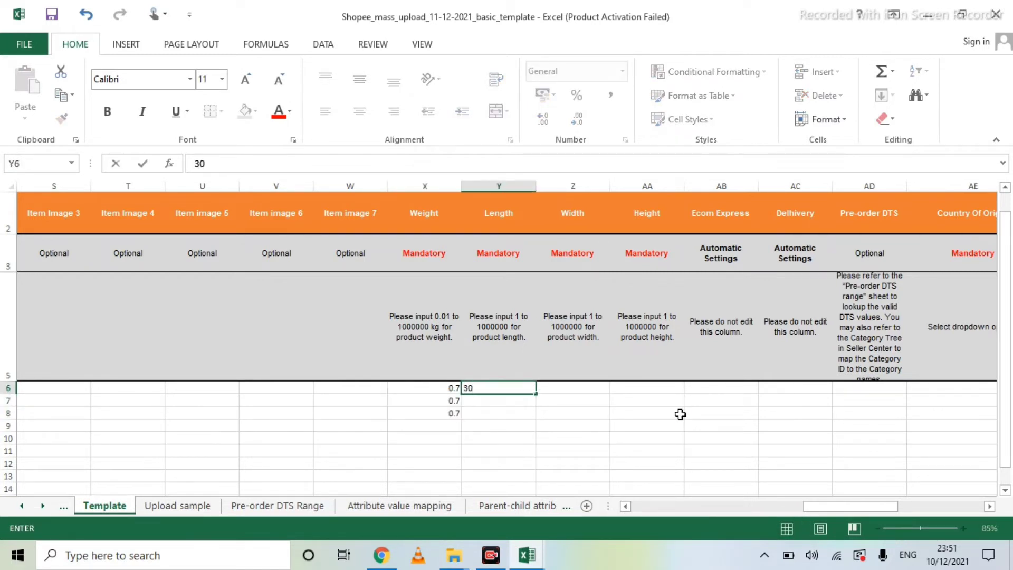
pyautogui.press('Tab')
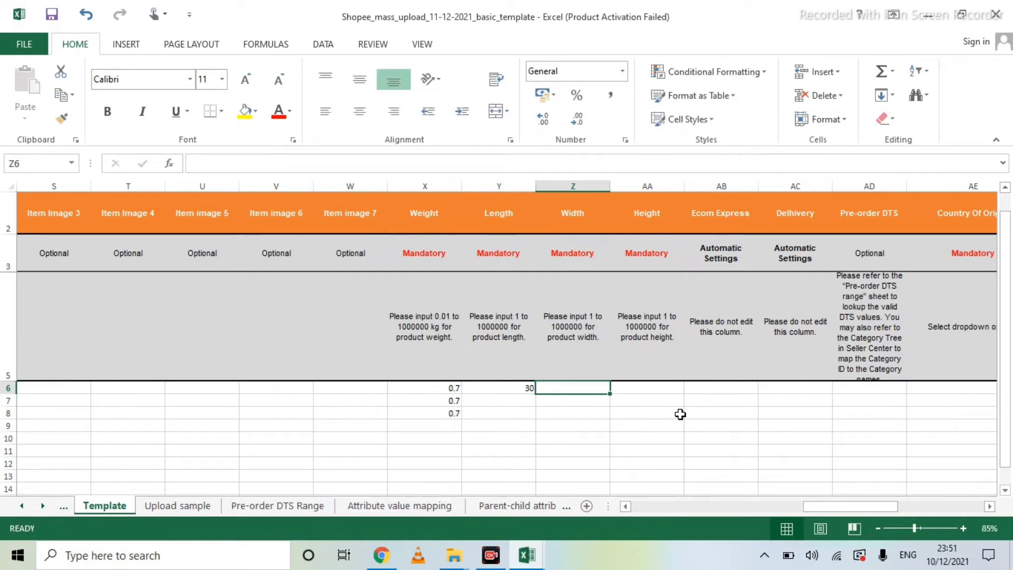
pyautogui.write('27')
pyautogui.press('Tab')
pyautogui.write('3')
pyautogui.press('Return')
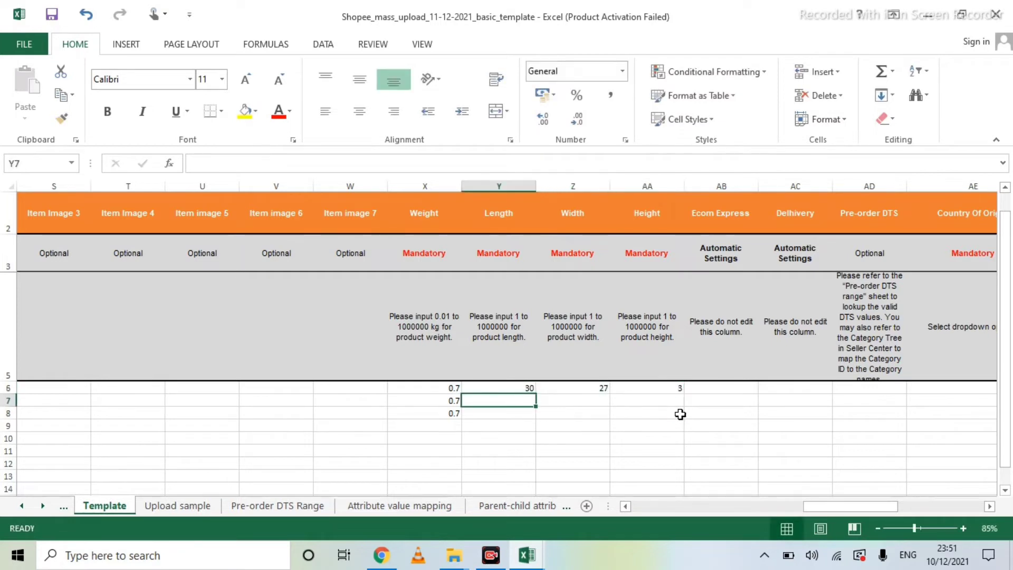
# Fill the length, width and height of row 6 down to rows 7 and 8
pyautogui.press('Up')
pyautogui.hotkey('shift', 'Right')
pyautogui.hotkey('shift', 'Right')
pyautogui.hotkey('shift', 'Right')
pyautogui.hotkey('shift', 'Down')
pyautogui.hotkey('shift', 'Down')
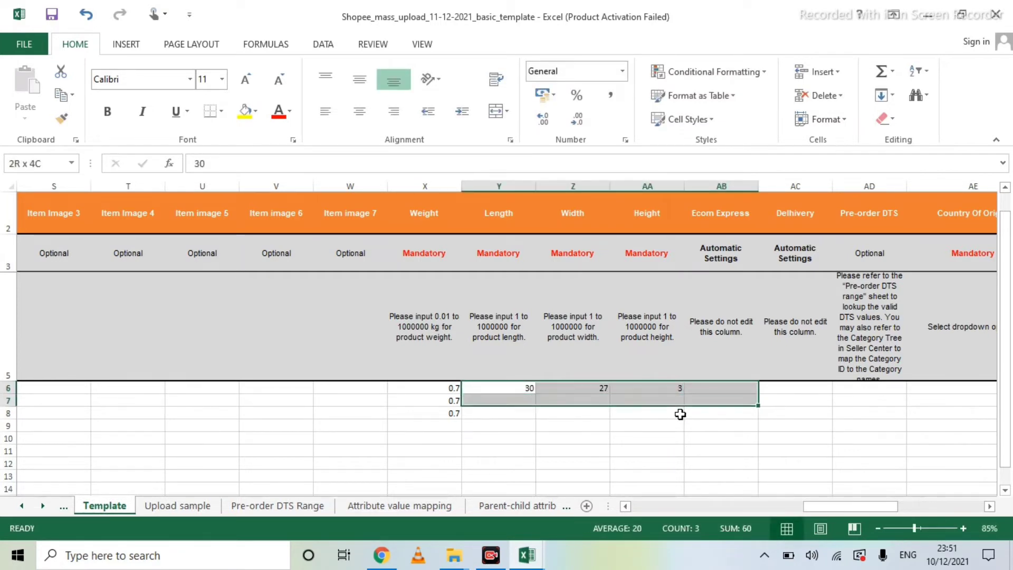
pyautogui.hotkey('ctrl', 'd')
# Examine the input requirements of the Ecom Express, Delhivery, Pre-order DTS and Country Of Origin columns
pyautogui.press('Right')
pyautogui.press('Right')
pyautogui.press('Right')
pyautogui.press('Right')
pyautogui.press('Right')
pyautogui.press('Right')
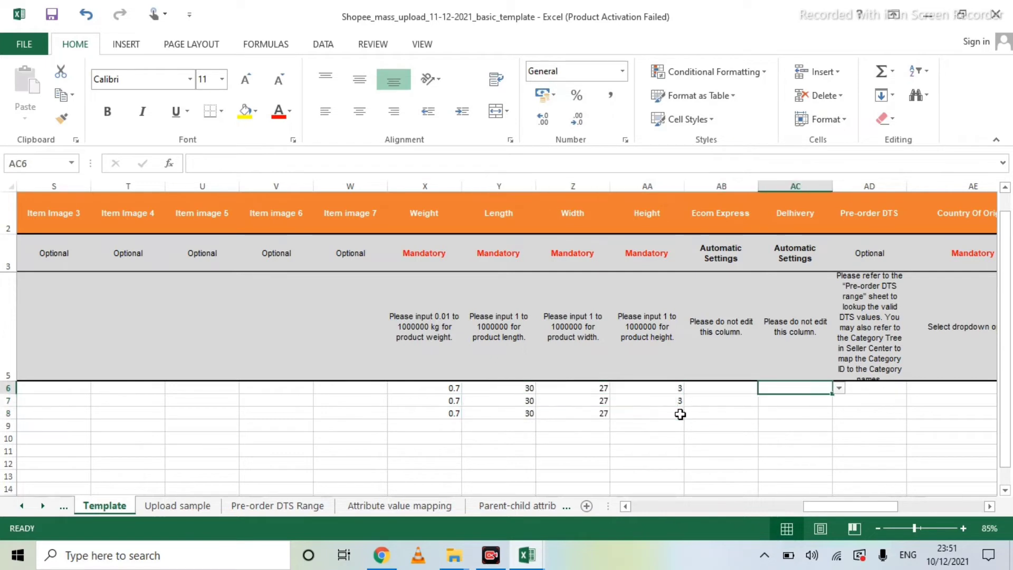
pyautogui.press('Right')
pyautogui.press('Left')
pyautogui.press('Left')
pyautogui.press('Left')
pyautogui.press('Left')
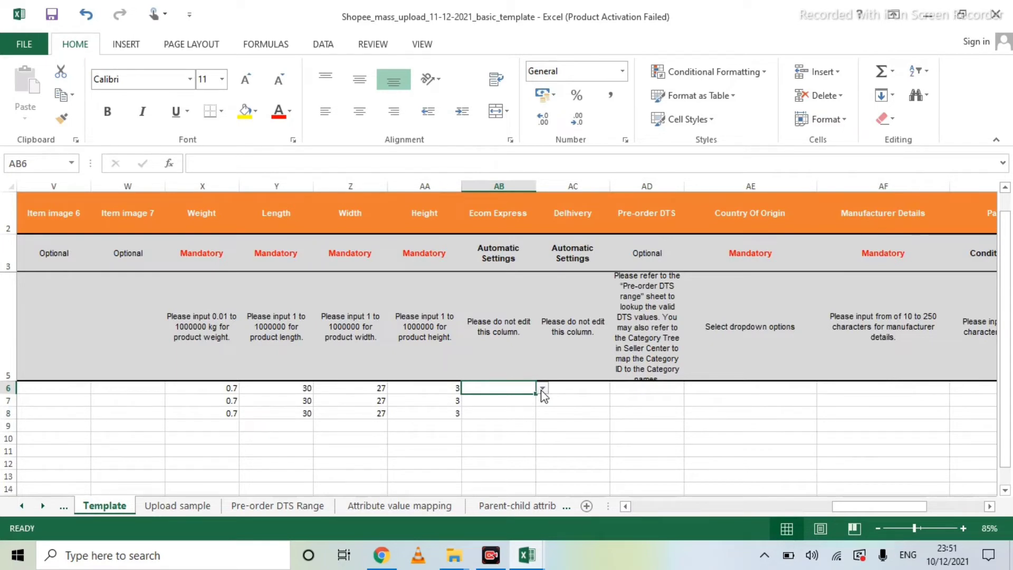
# Choose India as Country Of Origin in AE6 and apply it to the other two products through AE8
pyautogui.press('Right')
pyautogui.press('Right')
pyautogui.press('Right')
pyautogui.press('Right')
pyautogui.press('Right')
pyautogui.press('Right')
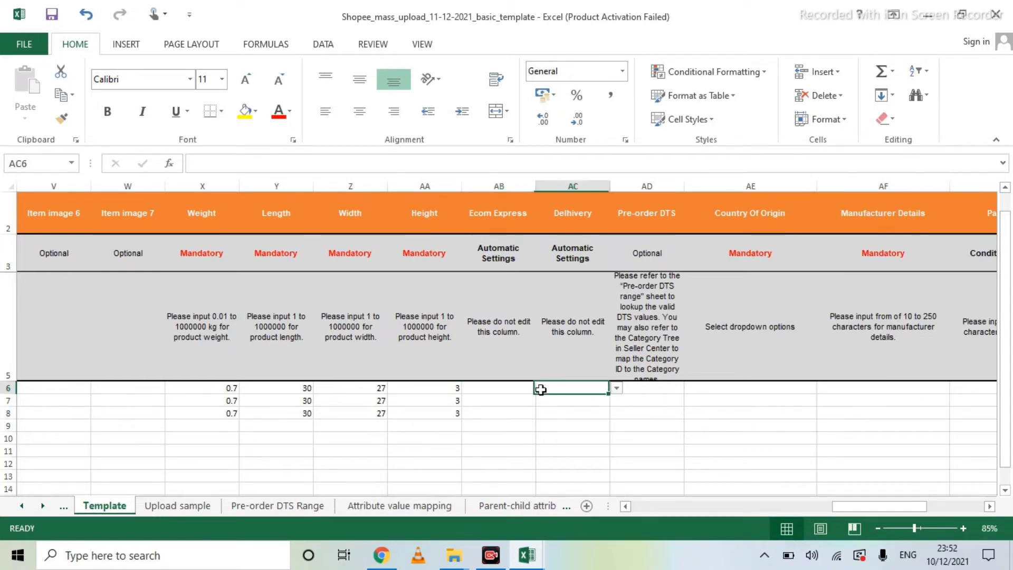
pyautogui.click(540, 389)
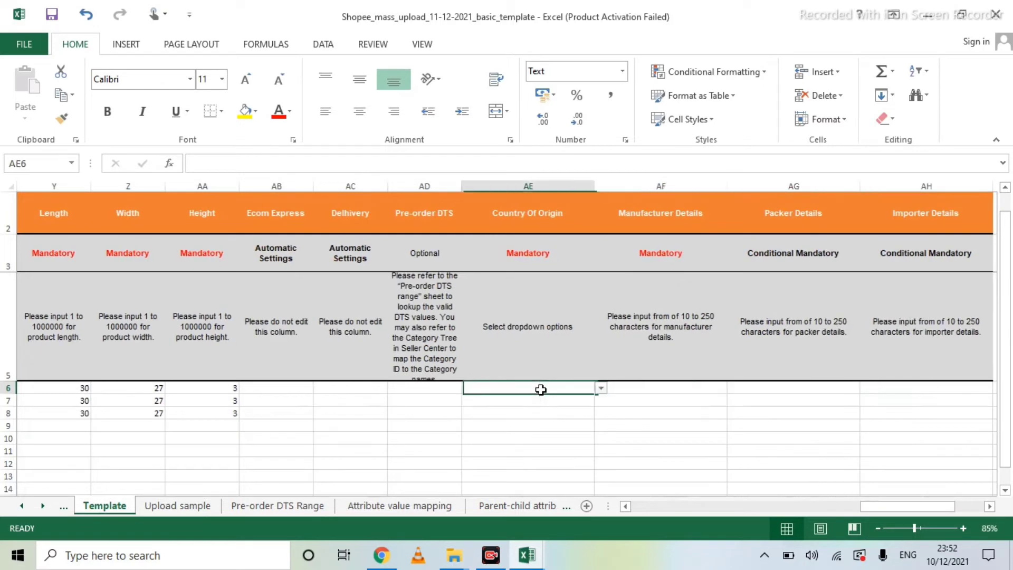
pyautogui.click(601, 388)
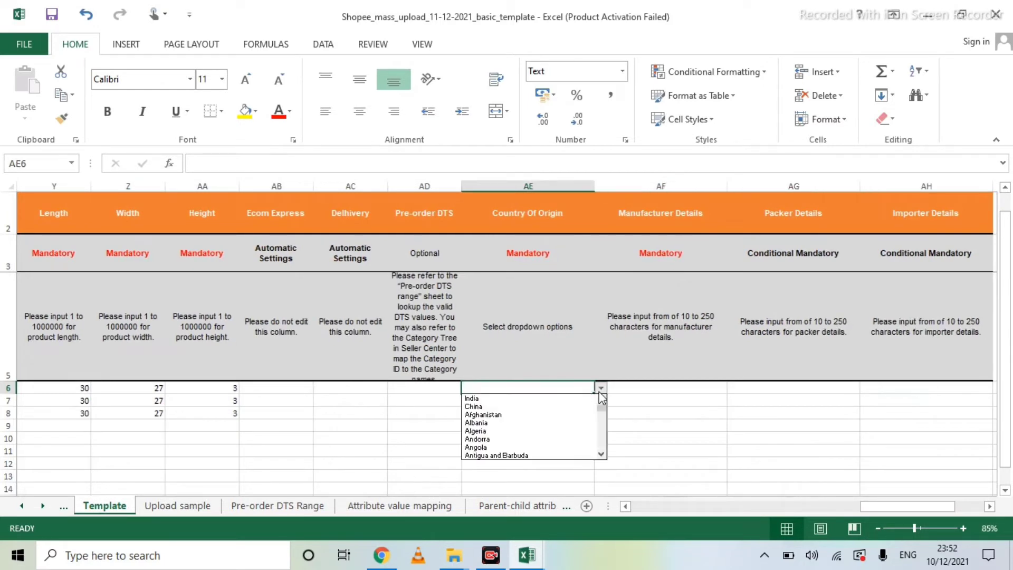
pyautogui.click(584, 399)
pyautogui.hotkey('shift', 'Down')
pyautogui.hotkey('shift', 'Down')
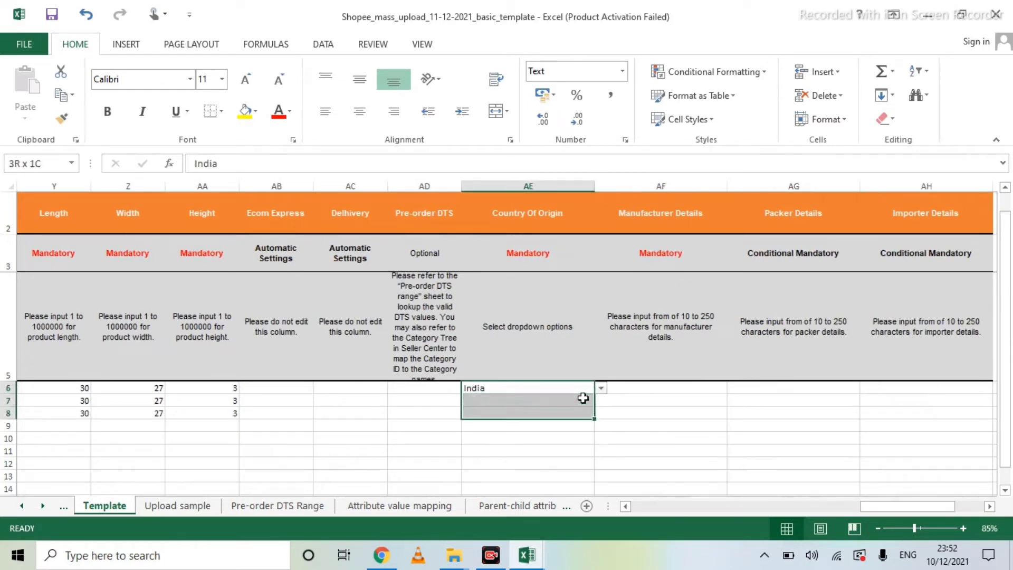
# Enter GOLDEN TRADING as Manufacturer Details for all three products, cells AF6:AF8
pyautogui.press('Right')
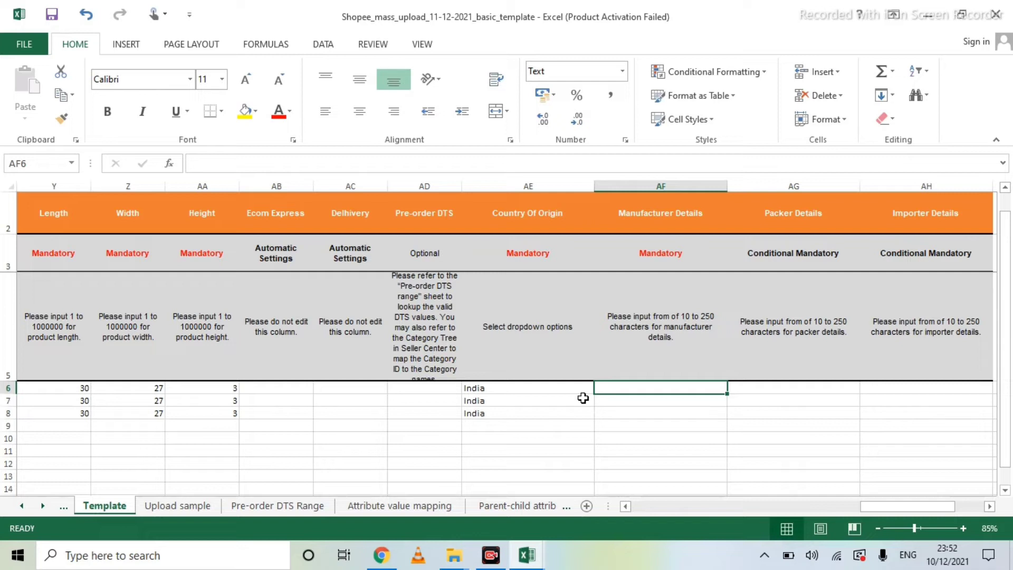
pyautogui.write('GOLDEN T')
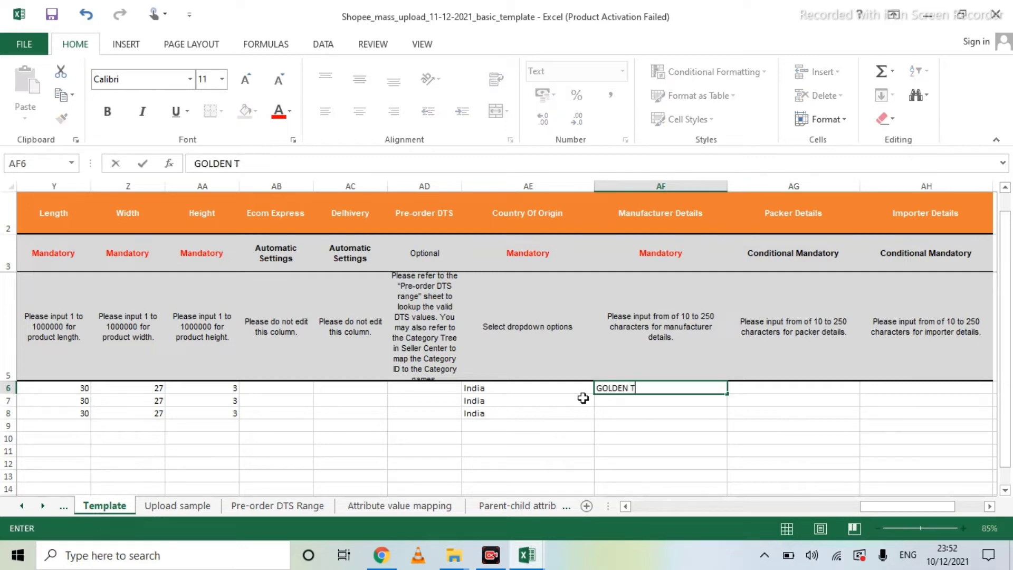
pyautogui.write('RADING')
pyautogui.press('Return')
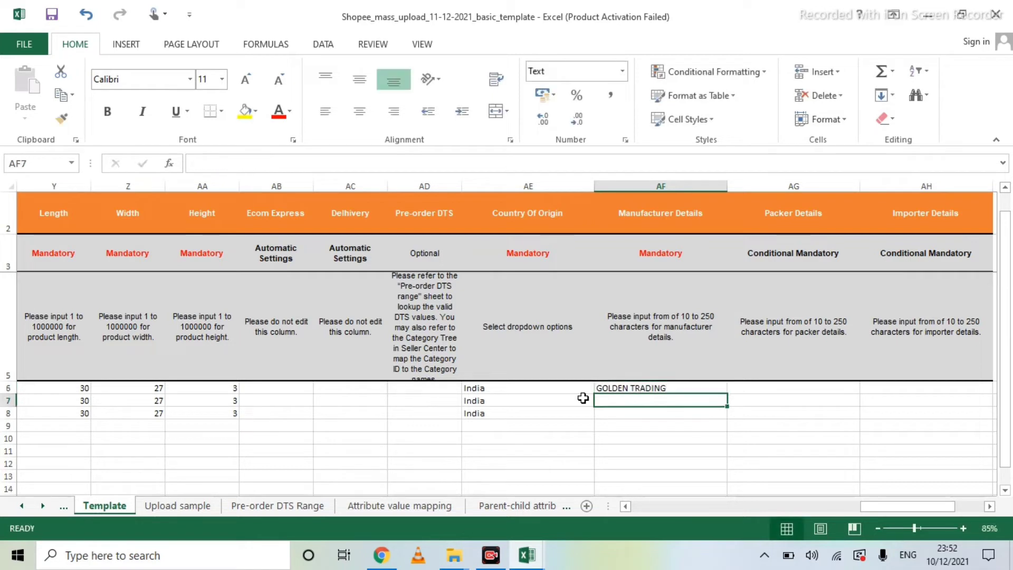
pyautogui.press('Up')
pyautogui.hotkey('shift', 'Down')
pyautogui.hotkey('shift', 'Down')
pyautogui.hotkey('ctrl', 'd')
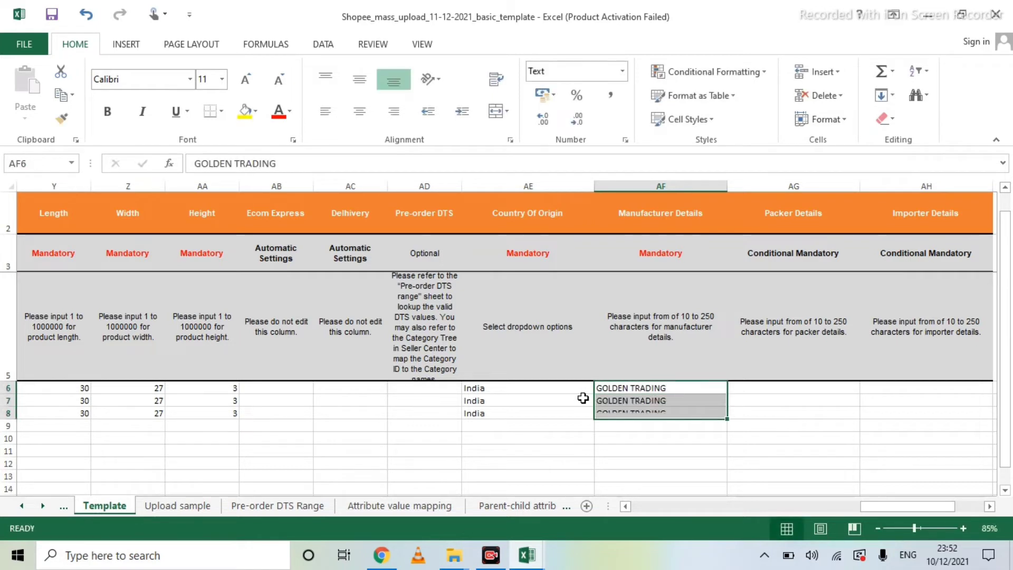
# Leave the Packer and Importer Details empty, then save and close the mass upload template workbook
pyautogui.press('Right')
pyautogui.press('Right')
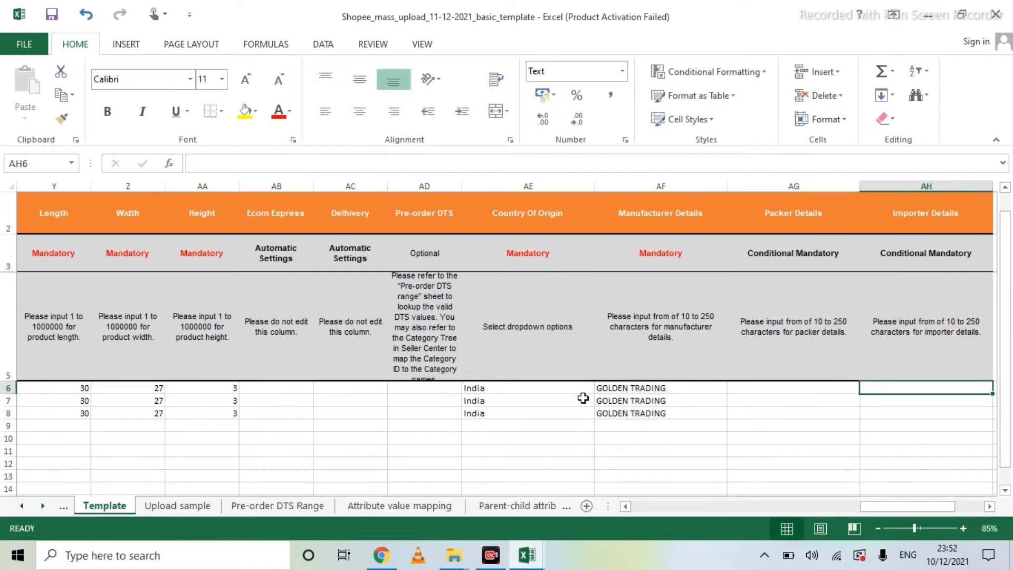
pyautogui.press('Right')
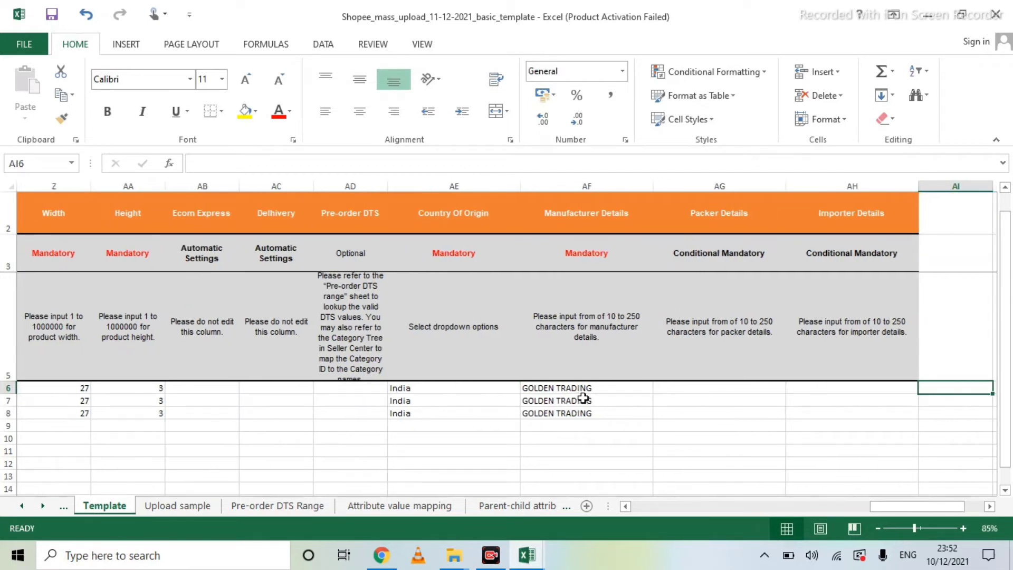
pyautogui.hotkey('ctrl', 's')
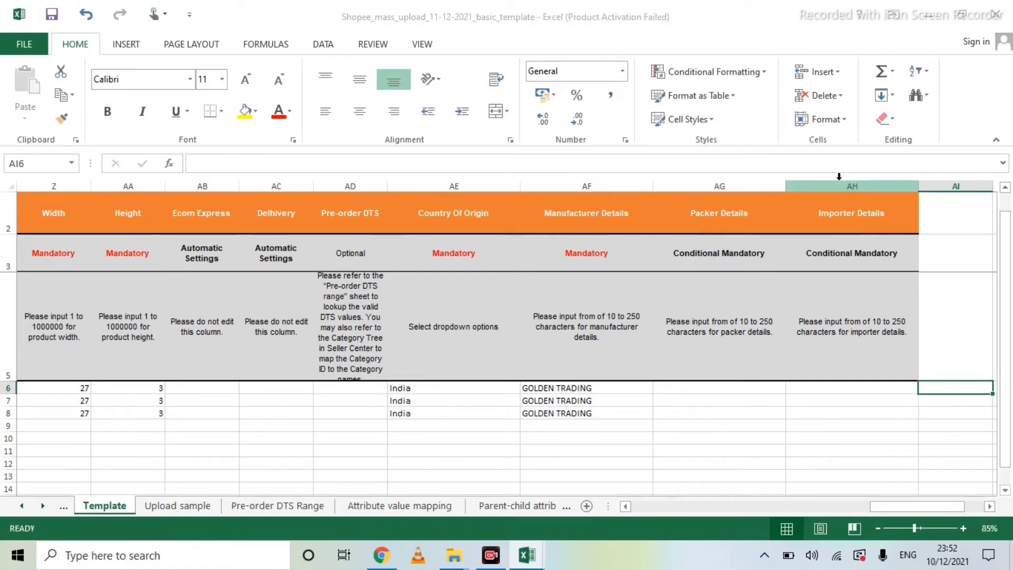
pyautogui.click(1002, 14)
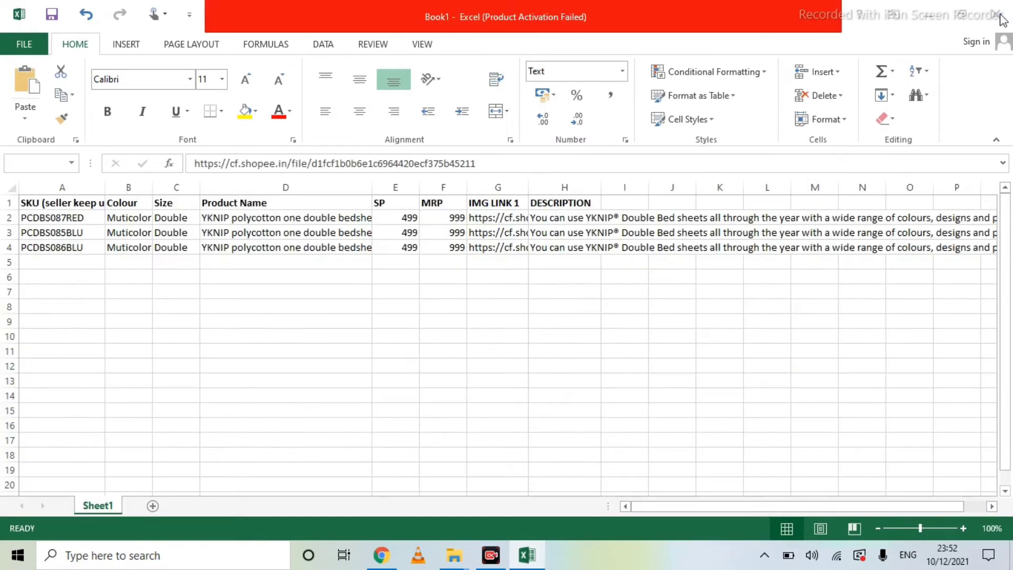
# Switch to Chrome, close the bedsheet HSN code search and open the Upload File section of Mass Upload
pyautogui.click(381, 555)
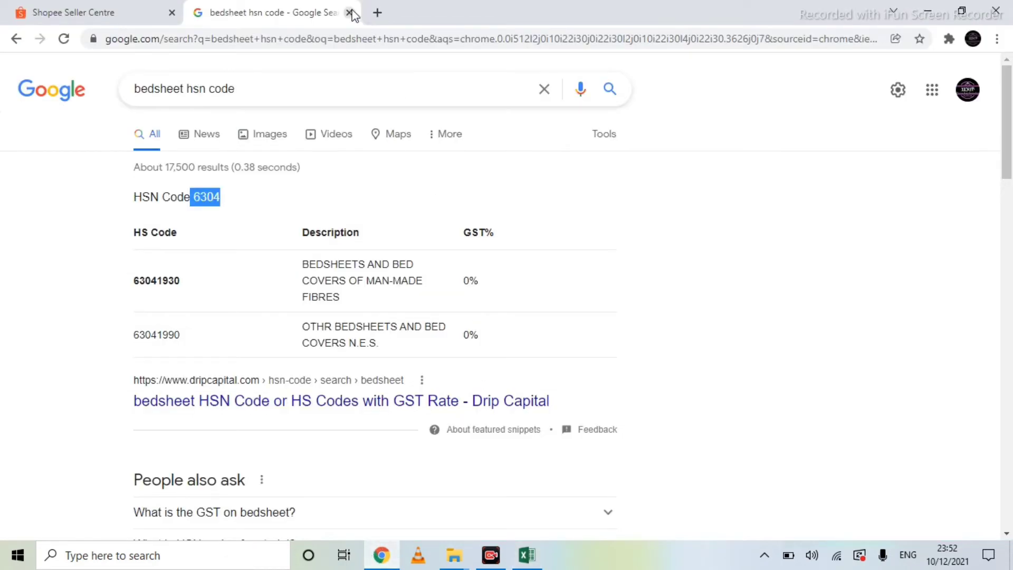
pyautogui.click(350, 12)
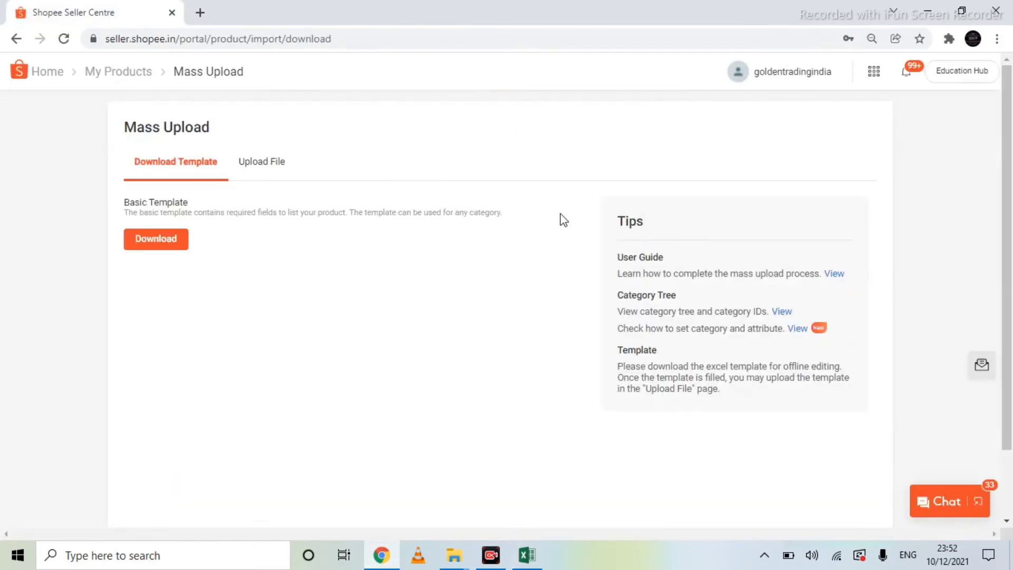
pyautogui.click(268, 167)
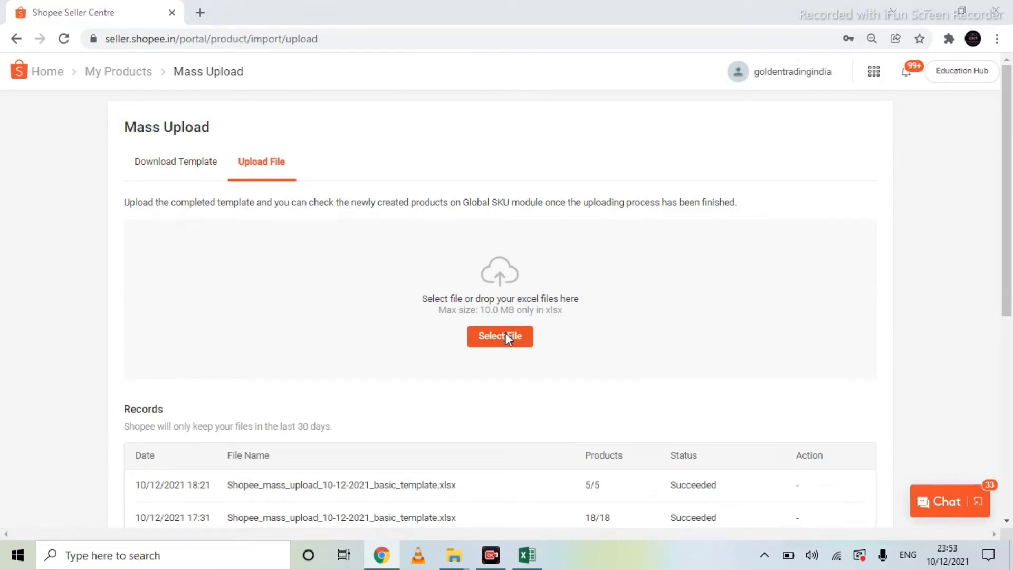
# Upload Shopee_mass_upload_11-12-2021_basic_template.xlsx from the Downloads folder and check its status in the upload records
pyautogui.click(507, 337)
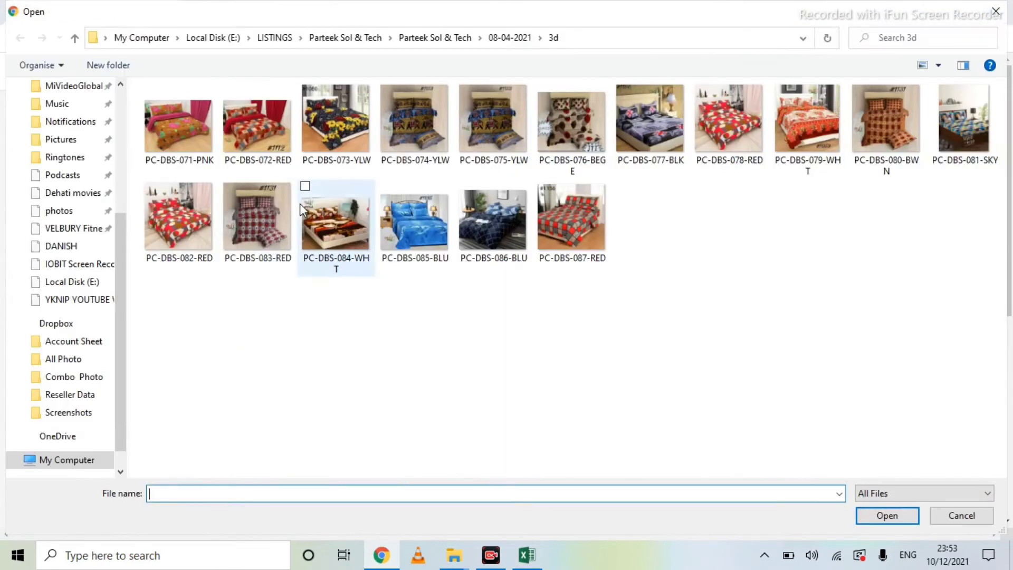
pyautogui.scroll(6, 76, 150)
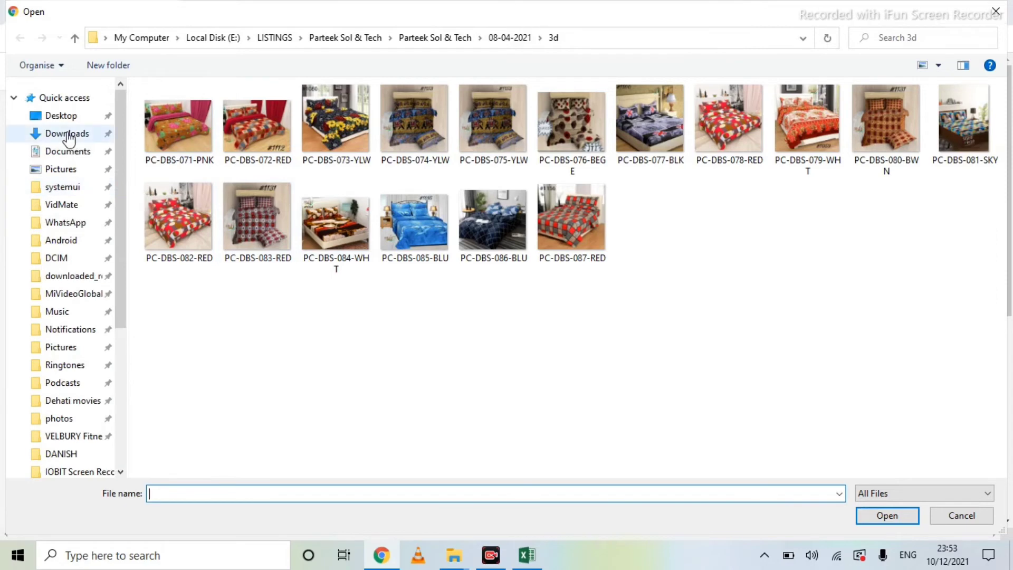
pyautogui.click(67, 134)
pyautogui.doubleClick(178, 160)
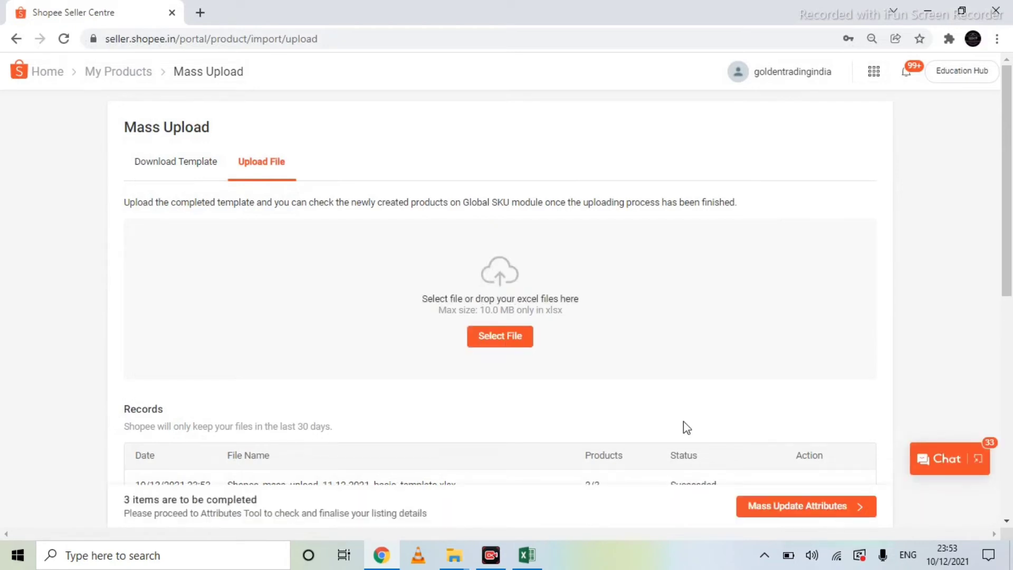
pyautogui.scroll(-1, 683, 421)
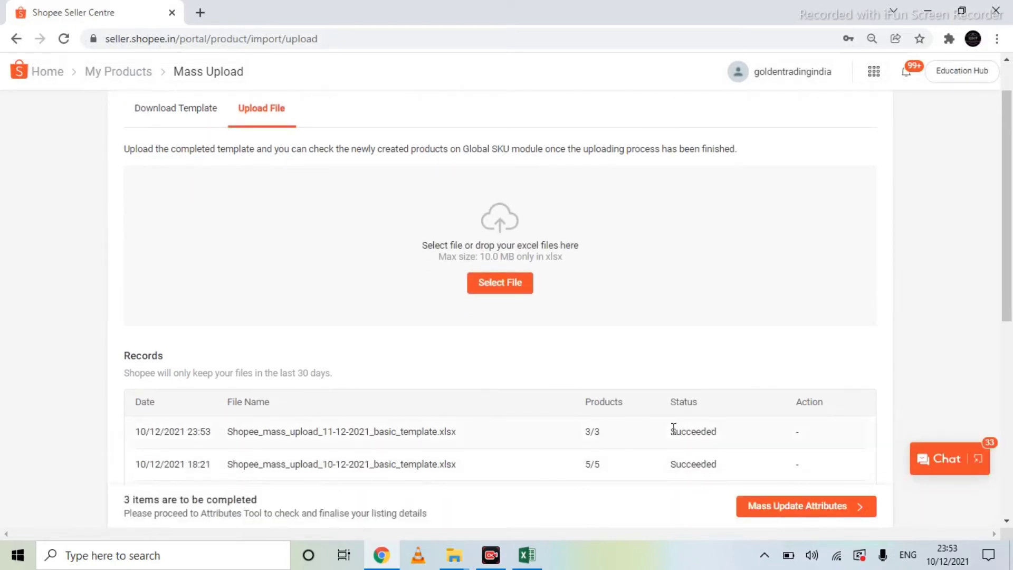
pyautogui.doubleClick(685, 430)
pyautogui.scroll(1, 415, 373)
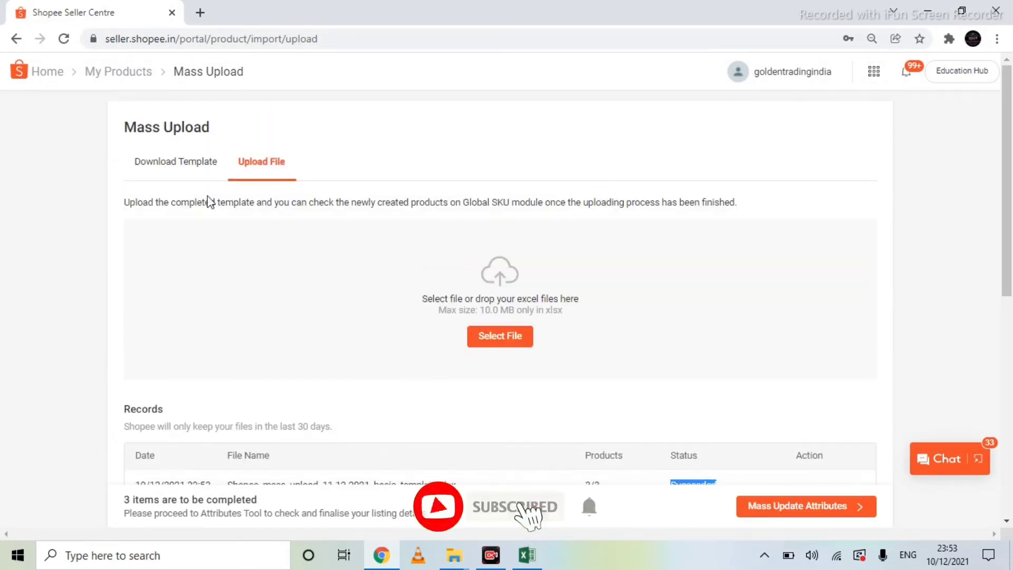
# Show the unpublished items in My Products and open the Attributes Tool for them, dismissing the introductory tips
pyautogui.click(114, 78)
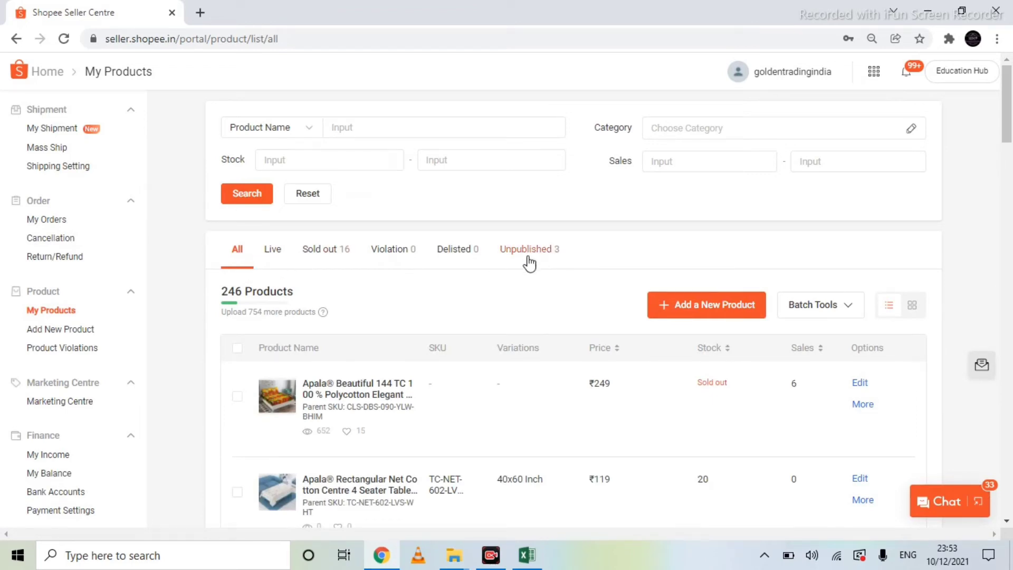
pyautogui.click(529, 251)
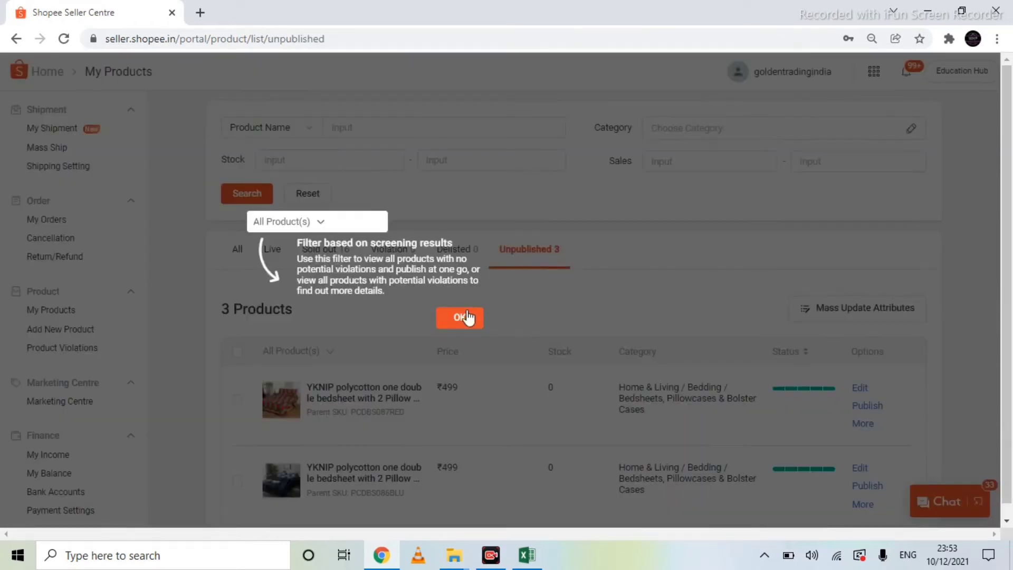
pyautogui.click(466, 317)
pyautogui.scroll(-1, 575, 348)
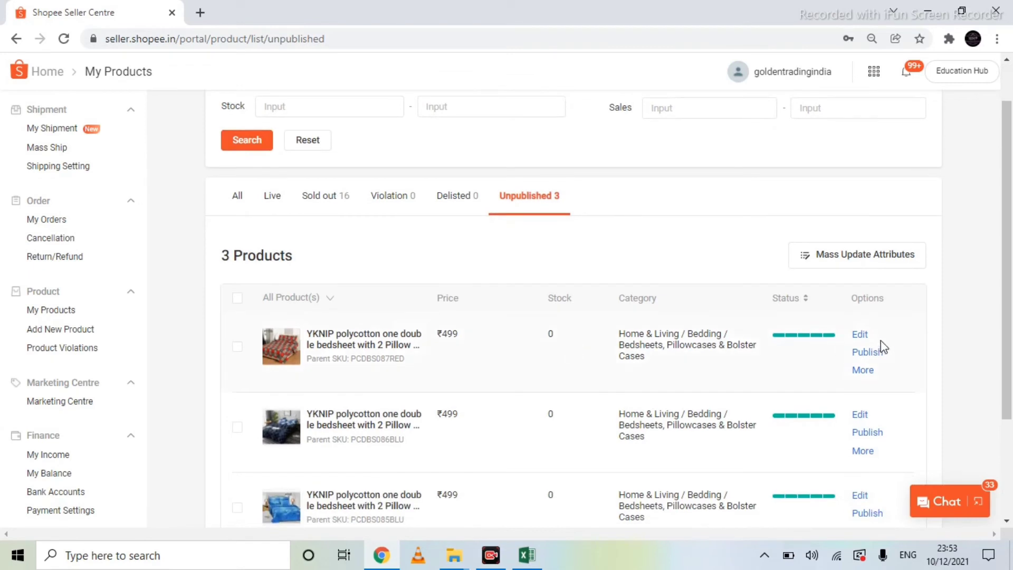
pyautogui.click(837, 265)
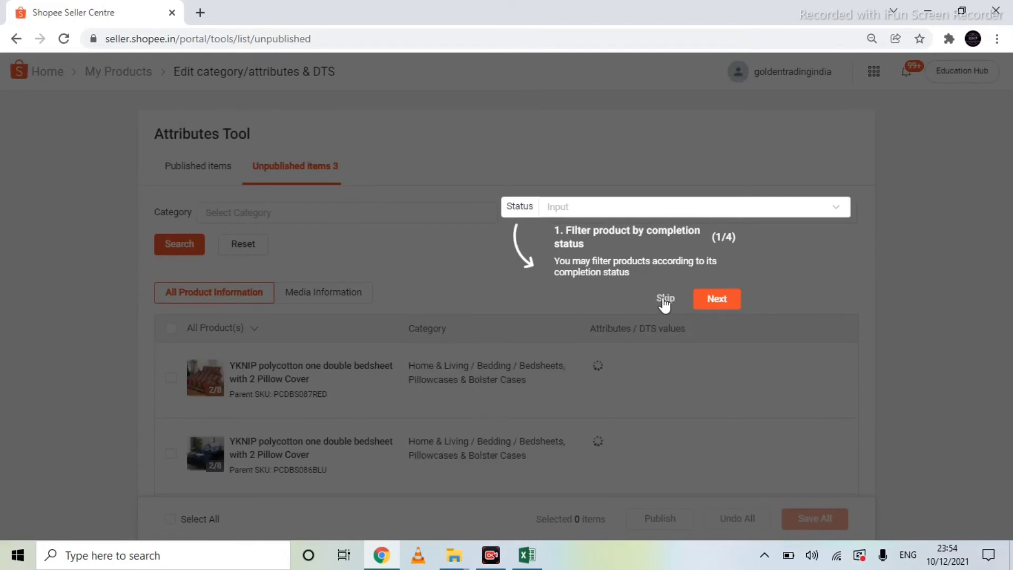
pyautogui.click(728, 306)
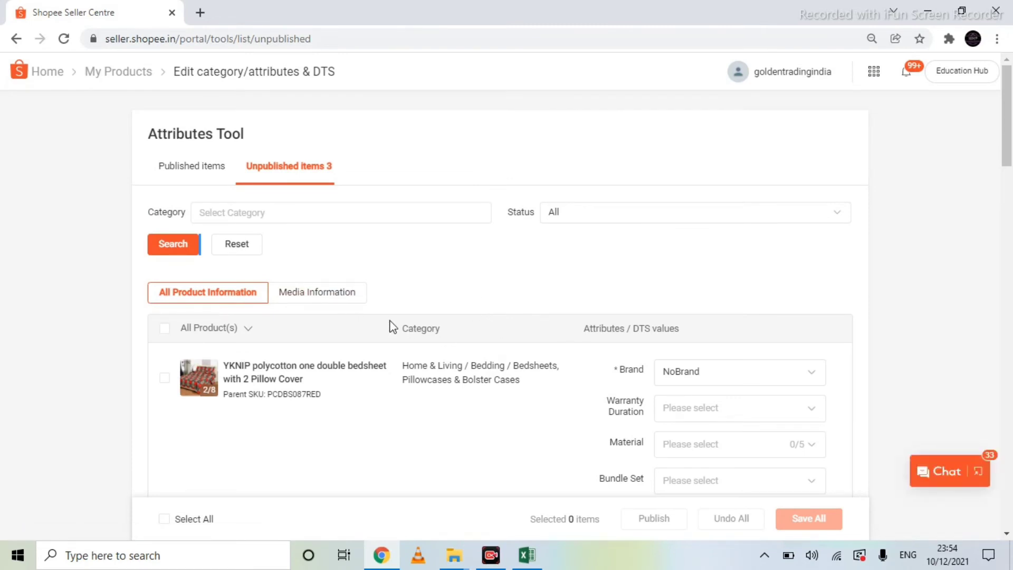
# Set the brand of the red bedsheet, parent SKU PCDBS087RED, to Apala
pyautogui.moveTo(201, 388)
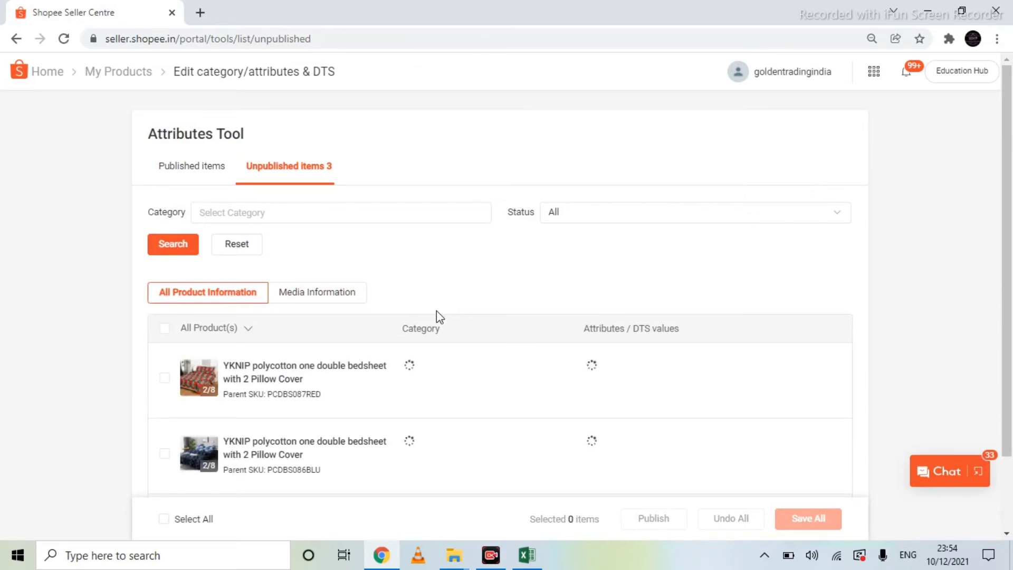
pyautogui.hotkey('ctrl', '-')
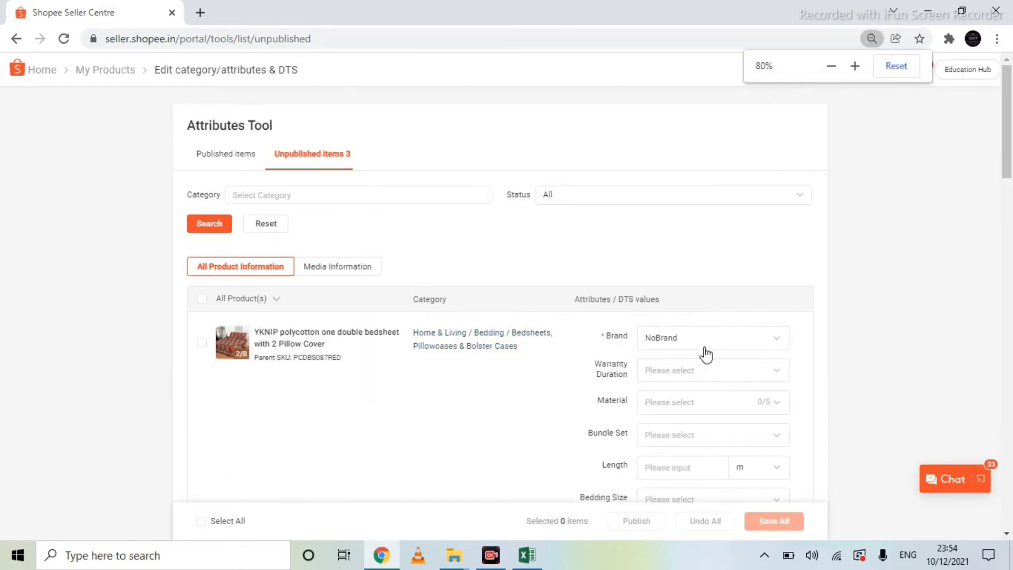
pyautogui.click(694, 346)
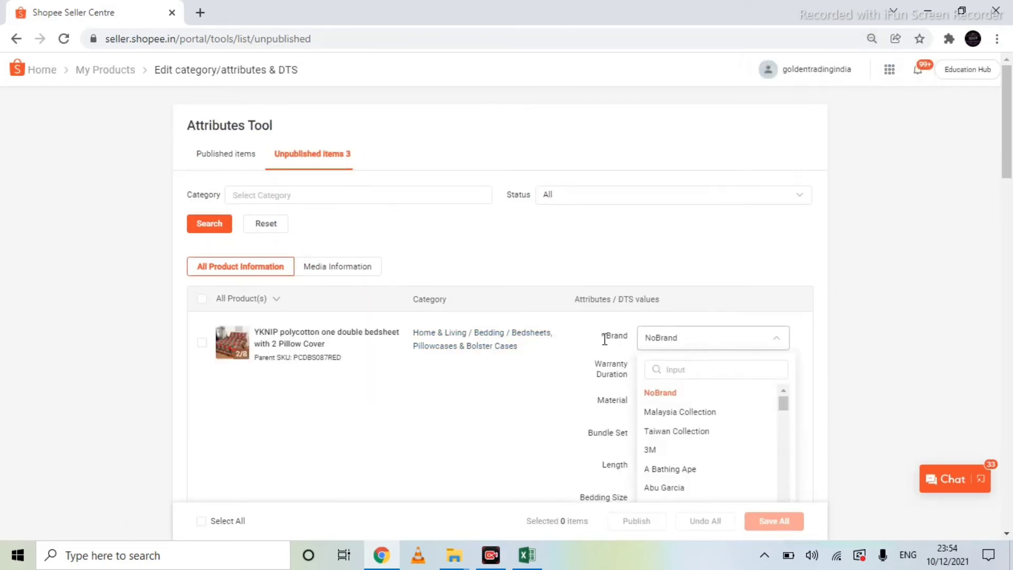
pyautogui.click(685, 371)
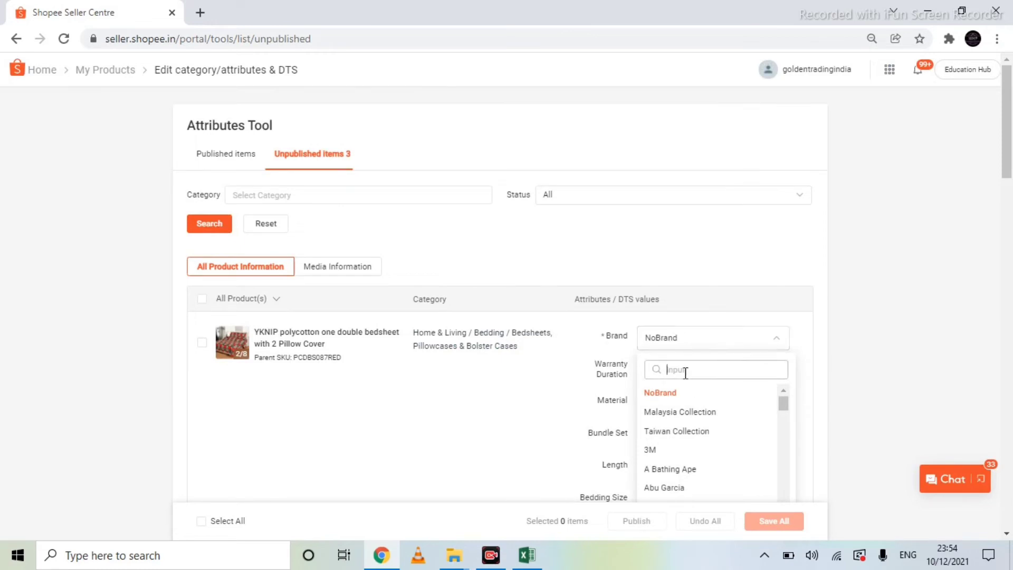
pyautogui.write('apala')
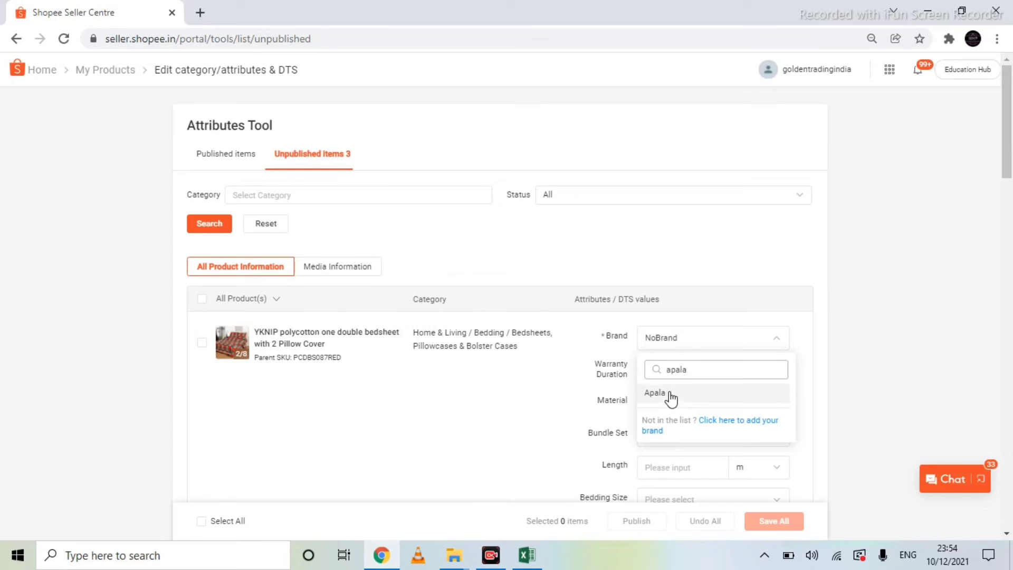
pyautogui.click(670, 397)
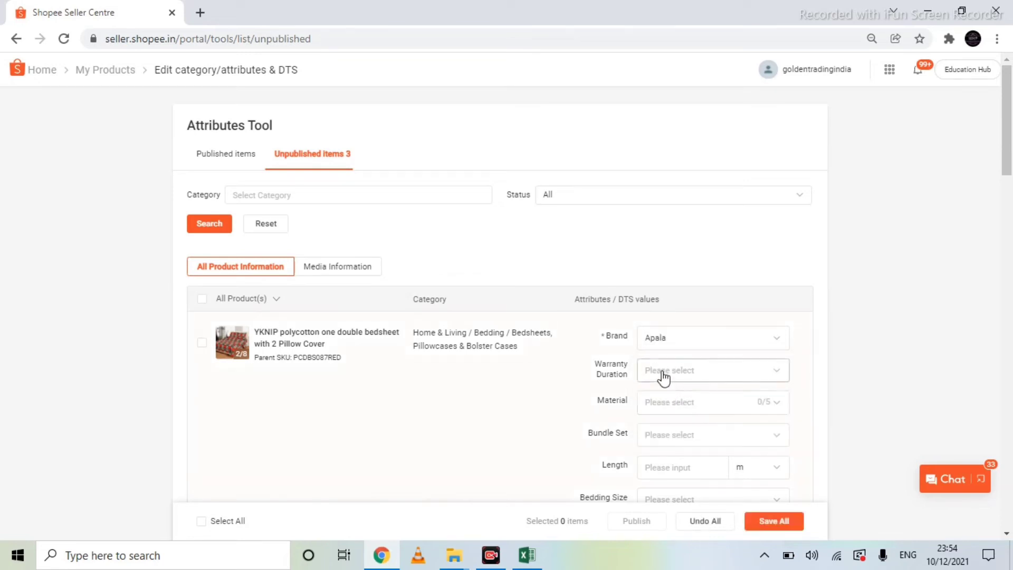
# Set the material of the red bedsheet, parent SKU PCDBS087RED, to Combed Cotton
pyautogui.click(668, 406)
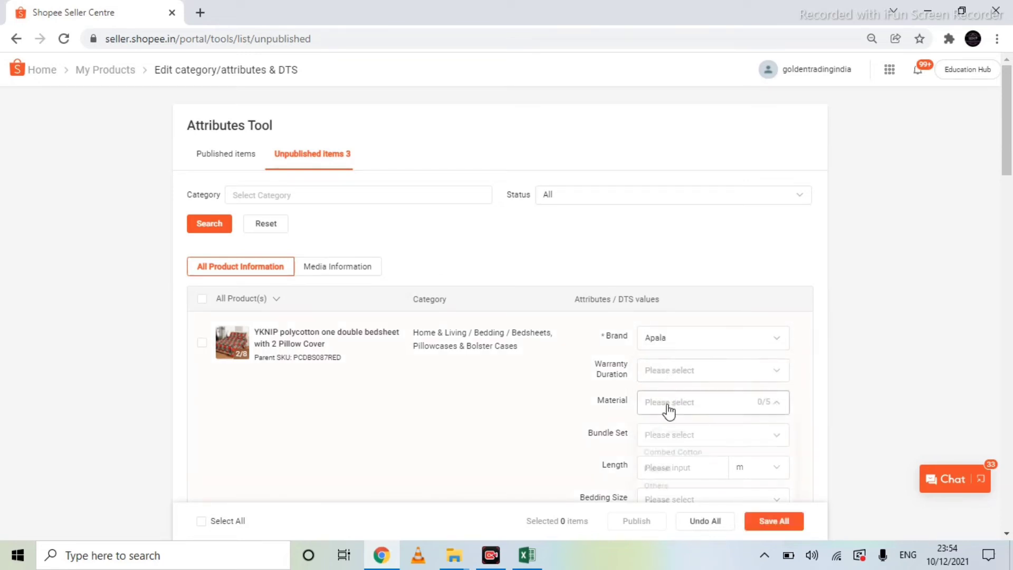
pyautogui.scroll(-1, 669, 414)
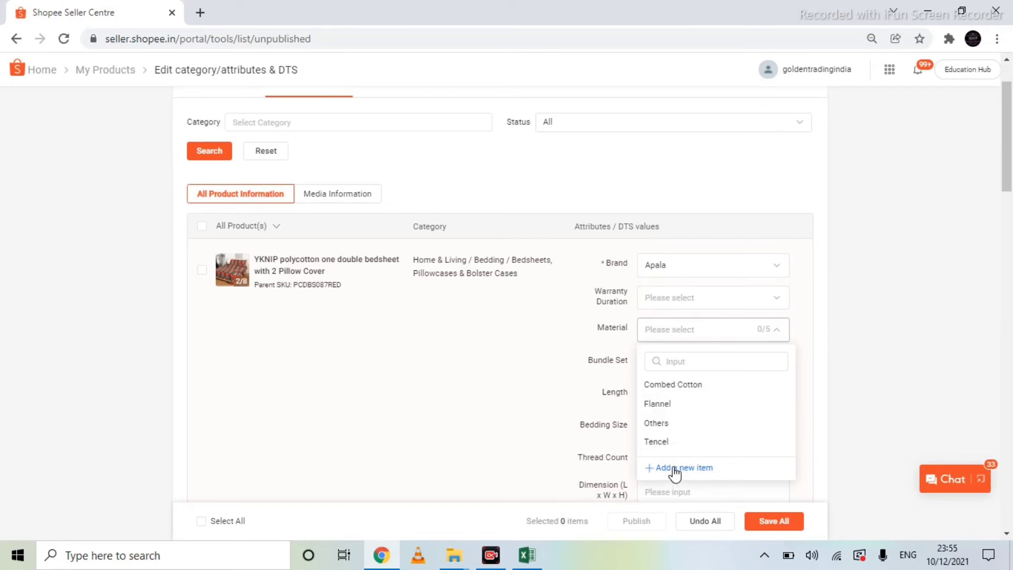
pyautogui.click(678, 393)
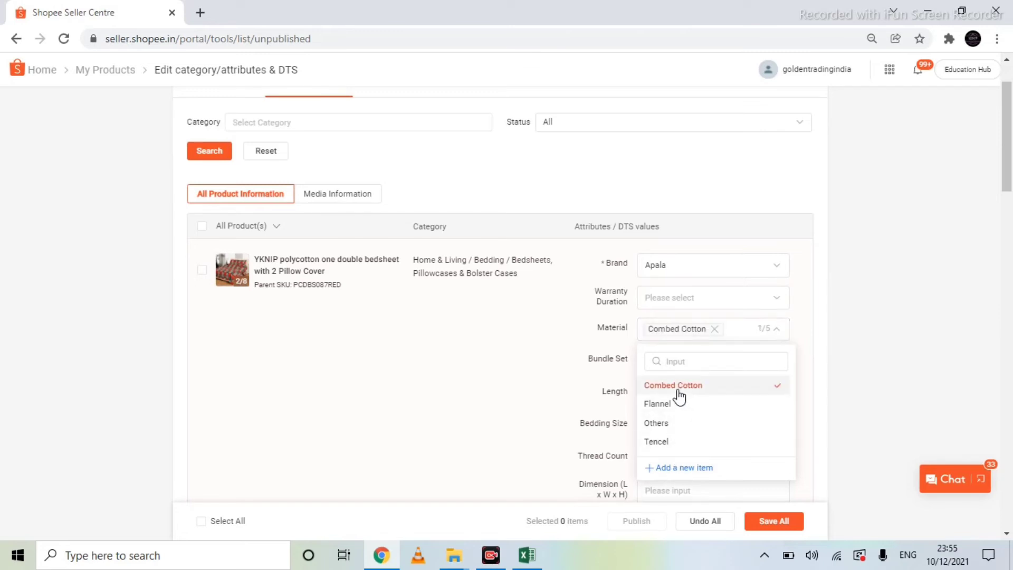
pyautogui.scroll(-1, 678, 397)
pyautogui.click(565, 362)
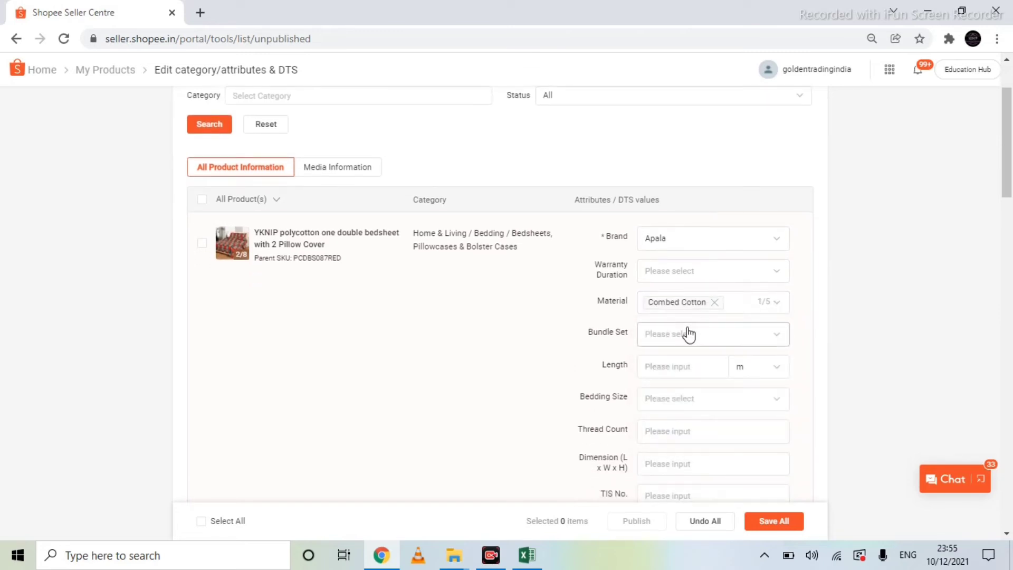
# Set the red bedsheet's bundle set option to No and its bedding size to Double
pyautogui.click(689, 334)
pyautogui.click(668, 393)
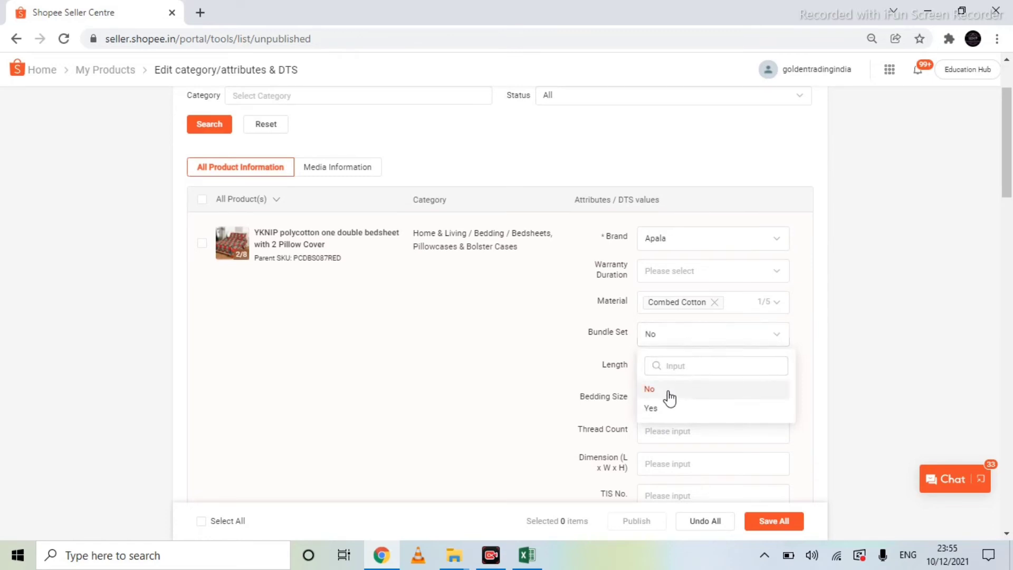
pyautogui.click(670, 367)
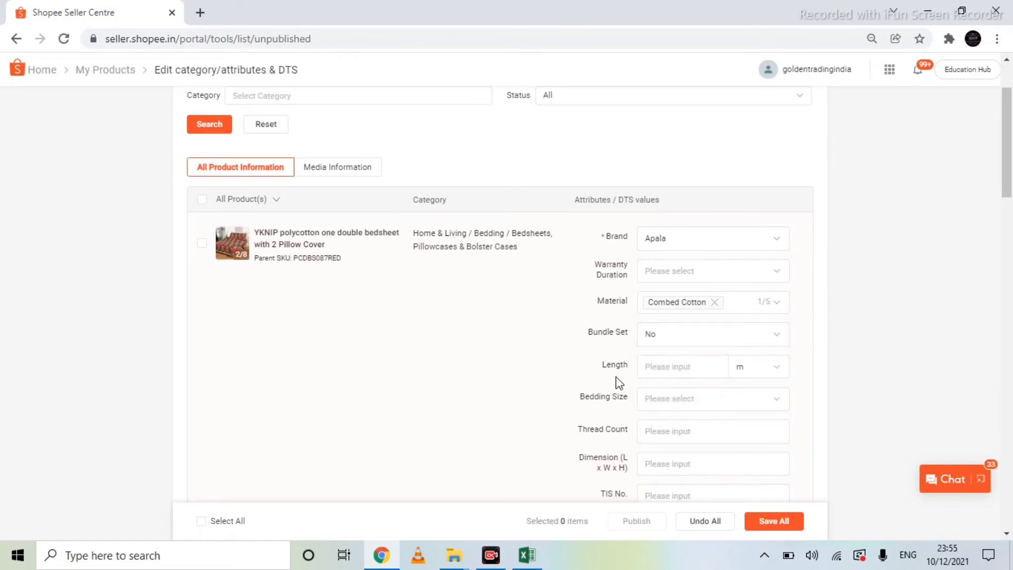
pyautogui.click(670, 406)
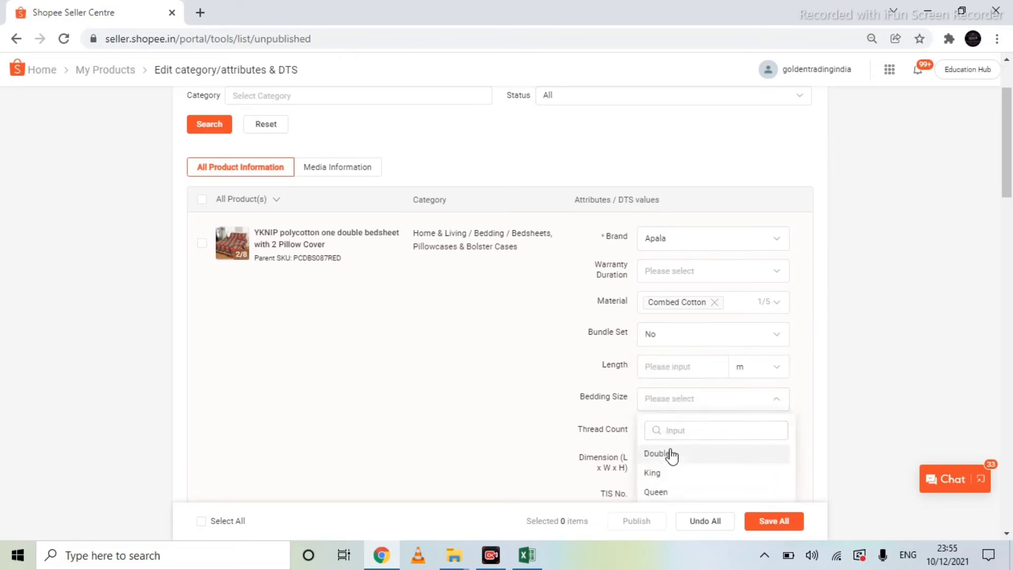
pyautogui.click(657, 454)
pyautogui.scroll(-1, 545, 413)
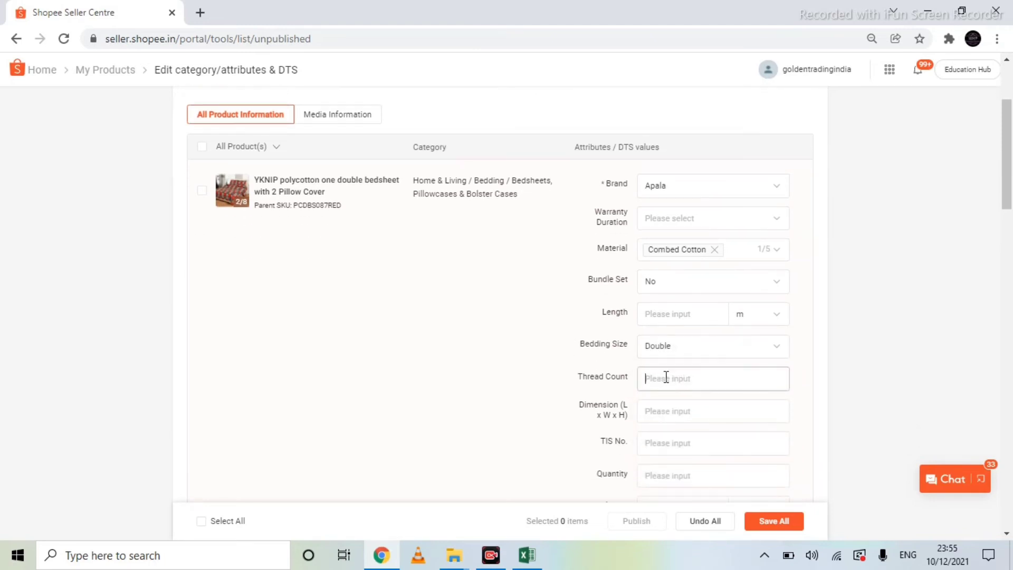
# Enter a thread count of 240 and a dimension of 230x230 for the red bedsheet
pyautogui.click(666, 377)
pyautogui.write('240')
pyautogui.click(666, 408)
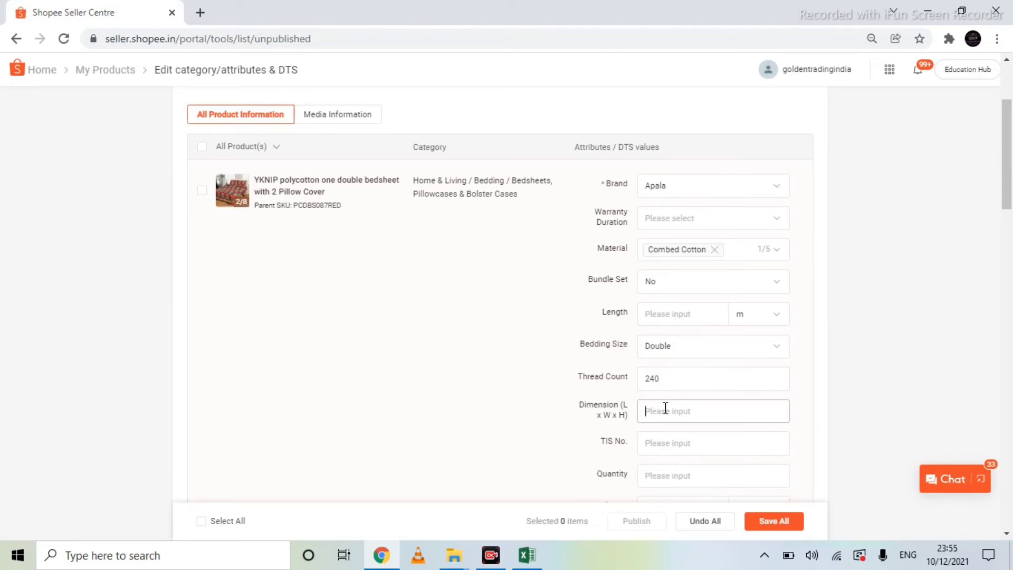
pyautogui.write('230x230')
# Apply the red bedsheet's attribute settings to the other products of the same category
pyautogui.scroll(-3, 666, 407)
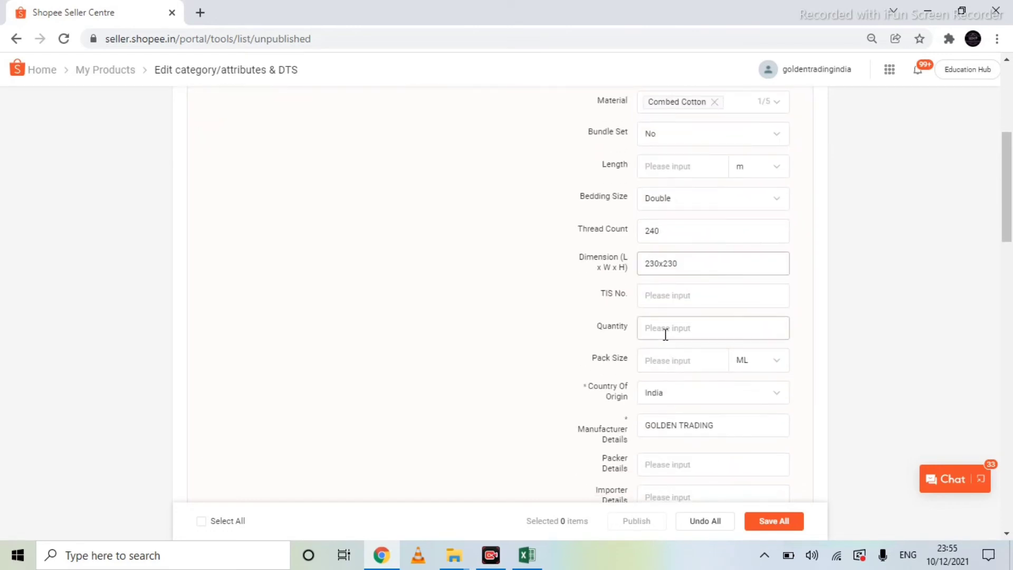
pyautogui.scroll(-1, 666, 333)
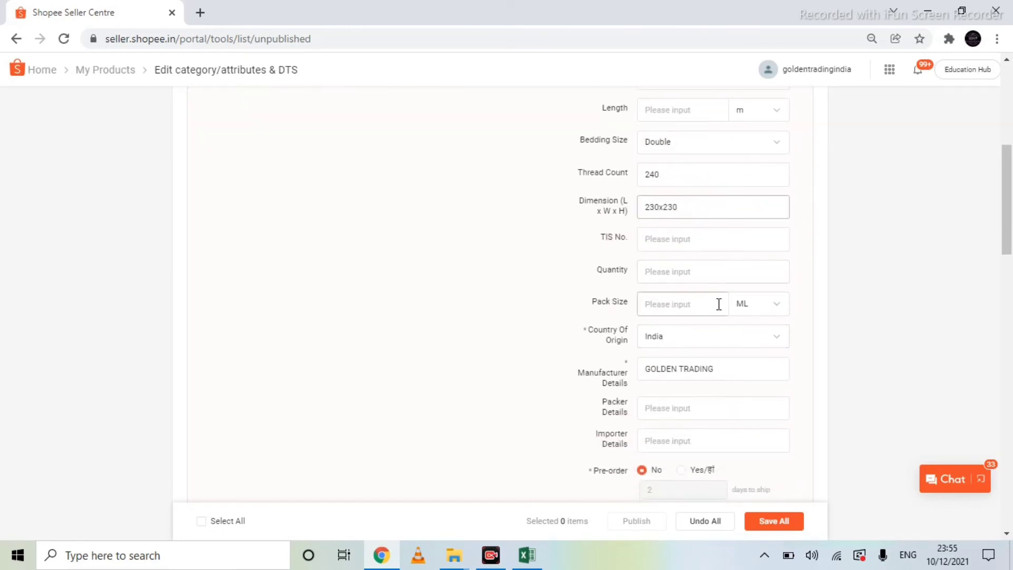
pyautogui.scroll(-1, 674, 338)
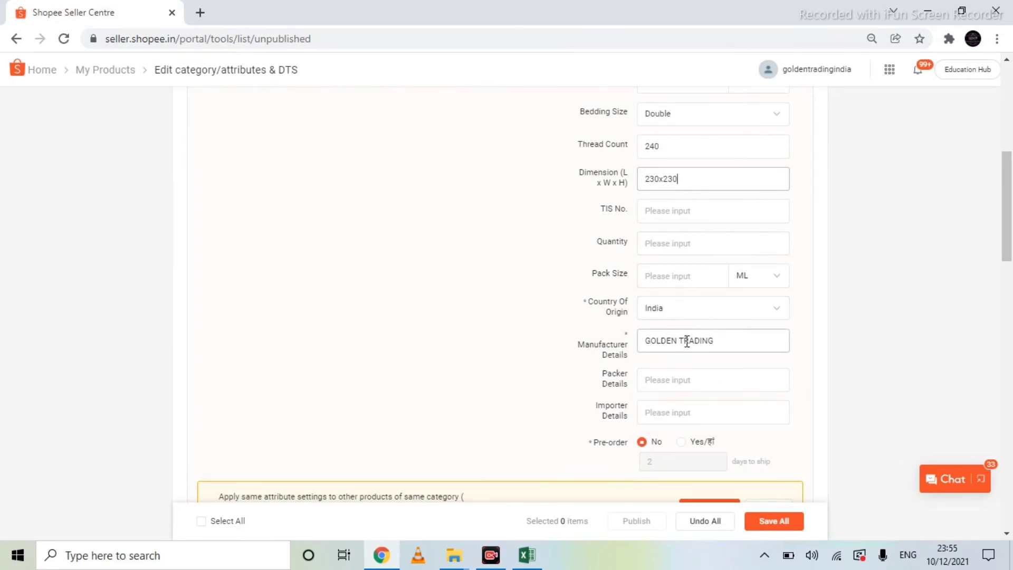
pyautogui.scroll(-3, 689, 344)
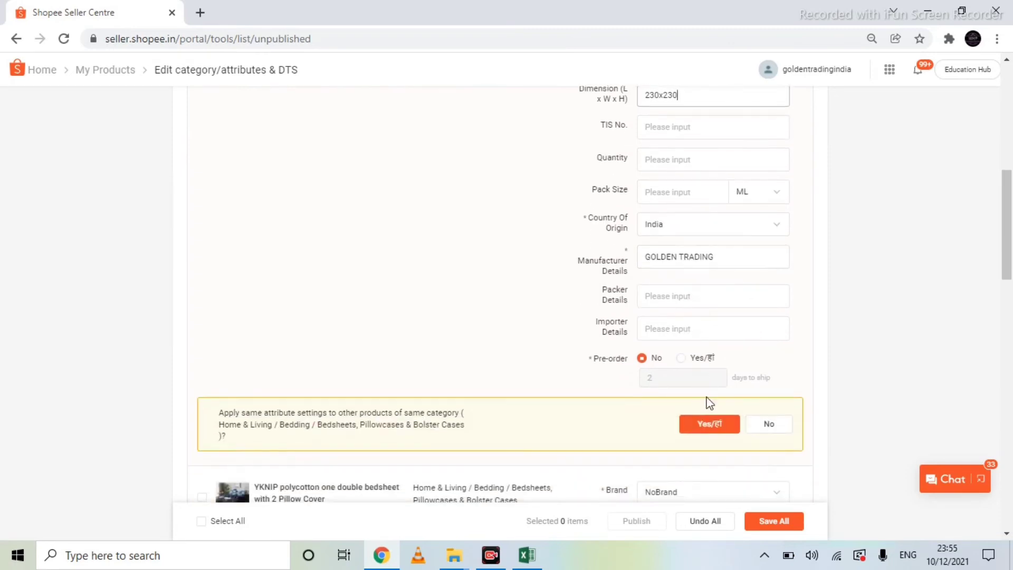
pyautogui.click(710, 429)
# Set the brand of the dark blue bedsheet, parent SKU PCDBS086BLU, to Apala
pyautogui.scroll(-5, 709, 430)
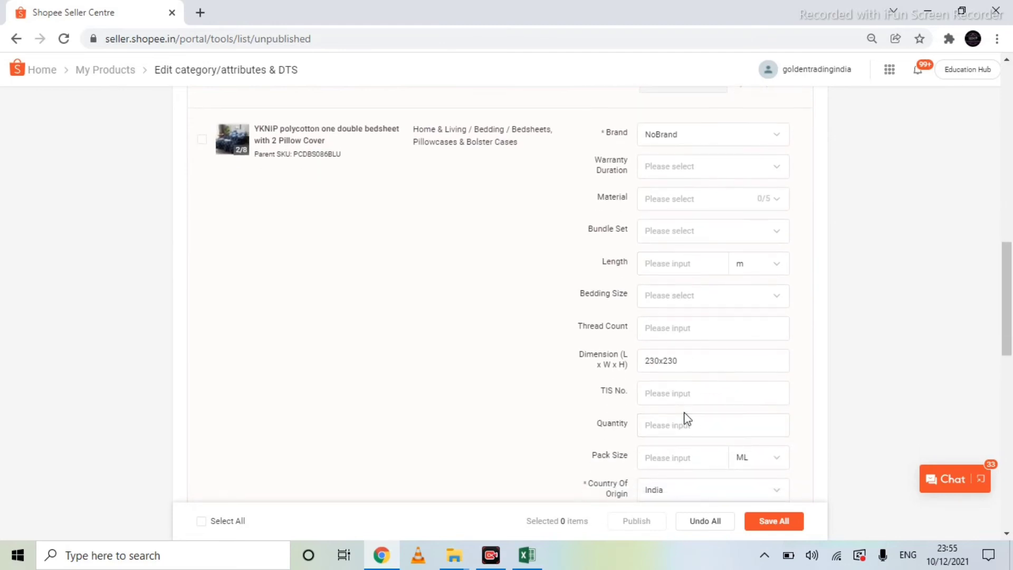
pyautogui.scroll(1, 686, 417)
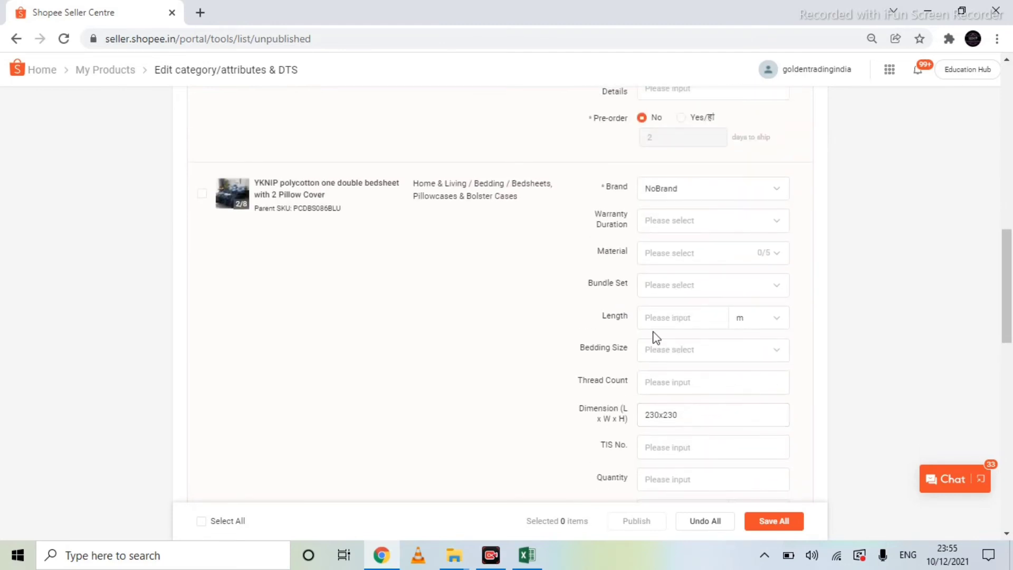
pyautogui.scroll(-2, 686, 381)
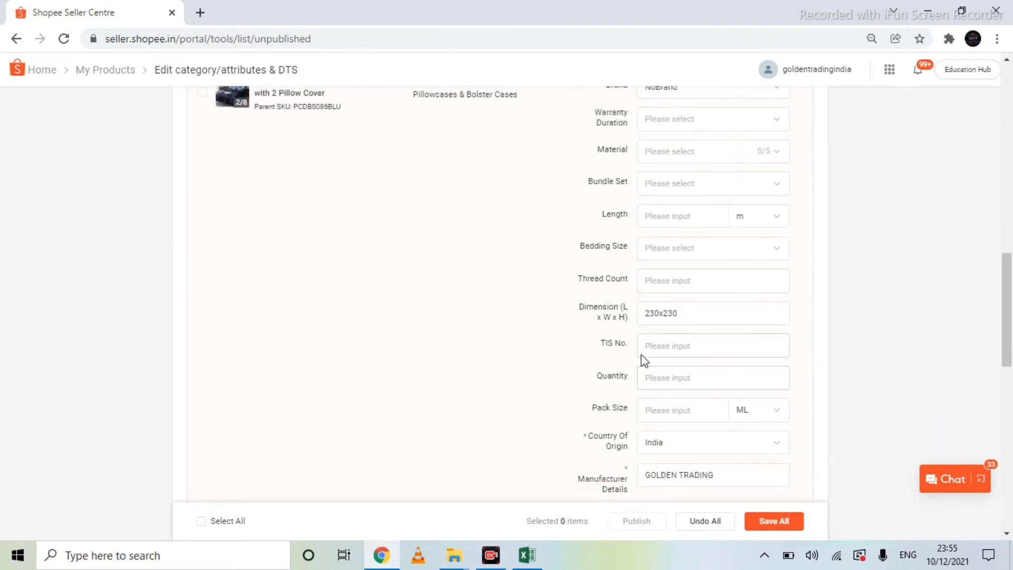
pyautogui.scroll(4, 642, 357)
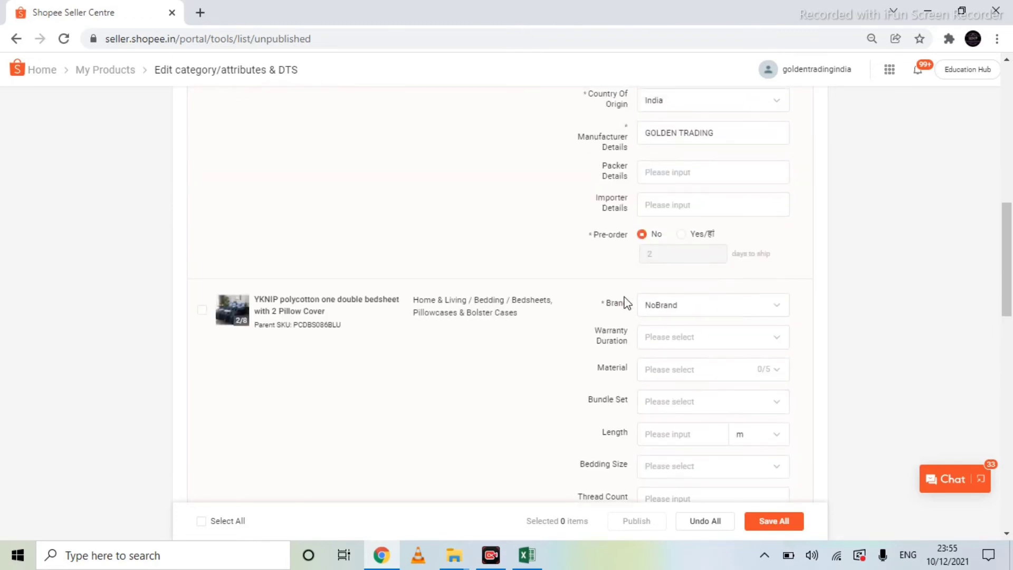
pyautogui.scroll(1, 627, 304)
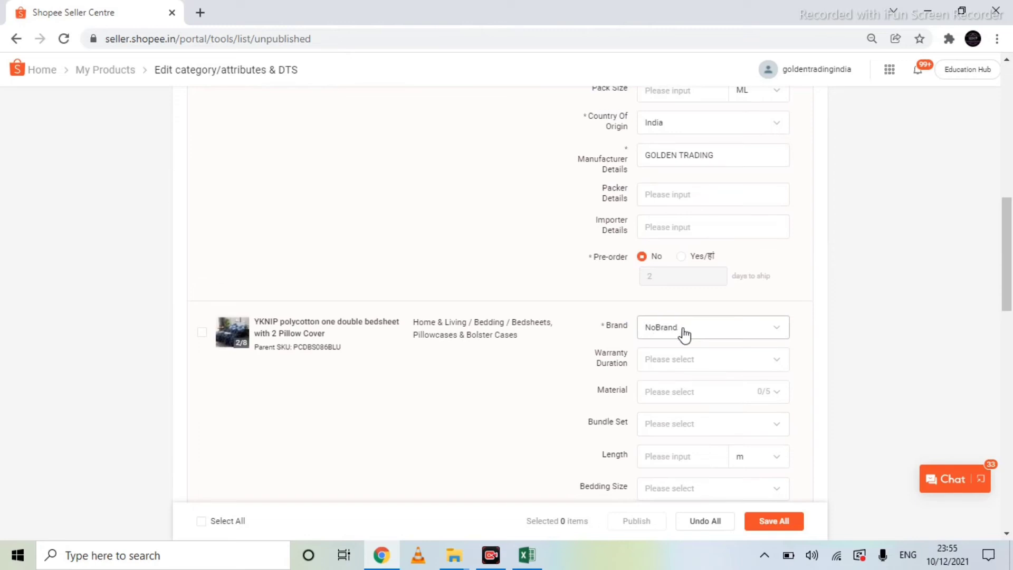
pyautogui.scroll(-2, 685, 334)
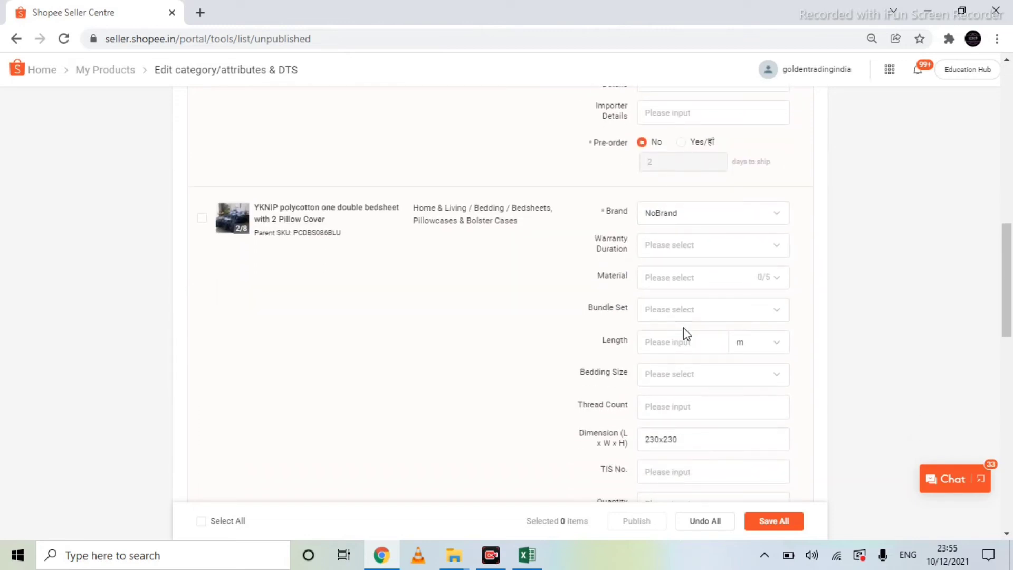
pyautogui.click(671, 218)
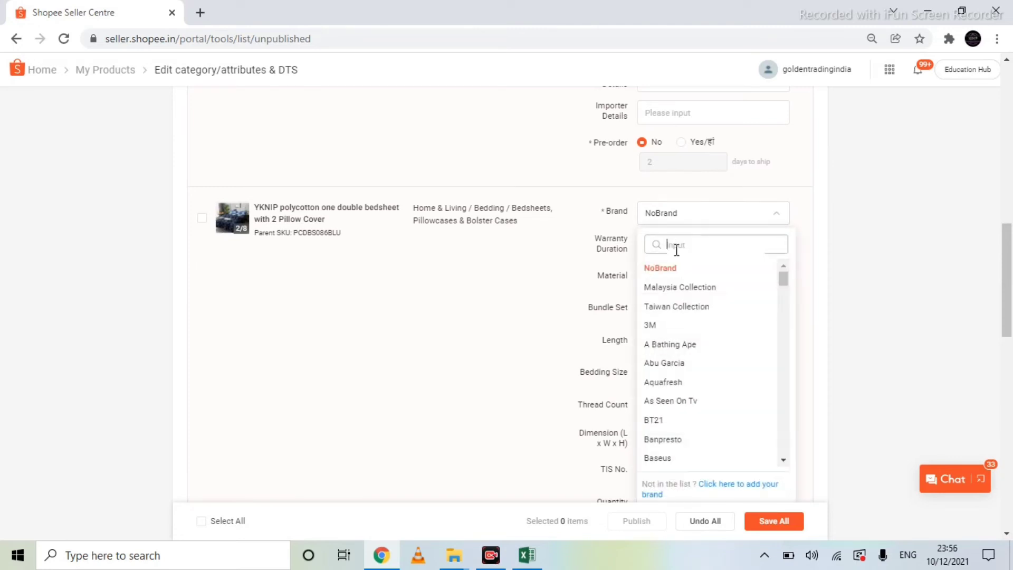
pyautogui.write('apala')
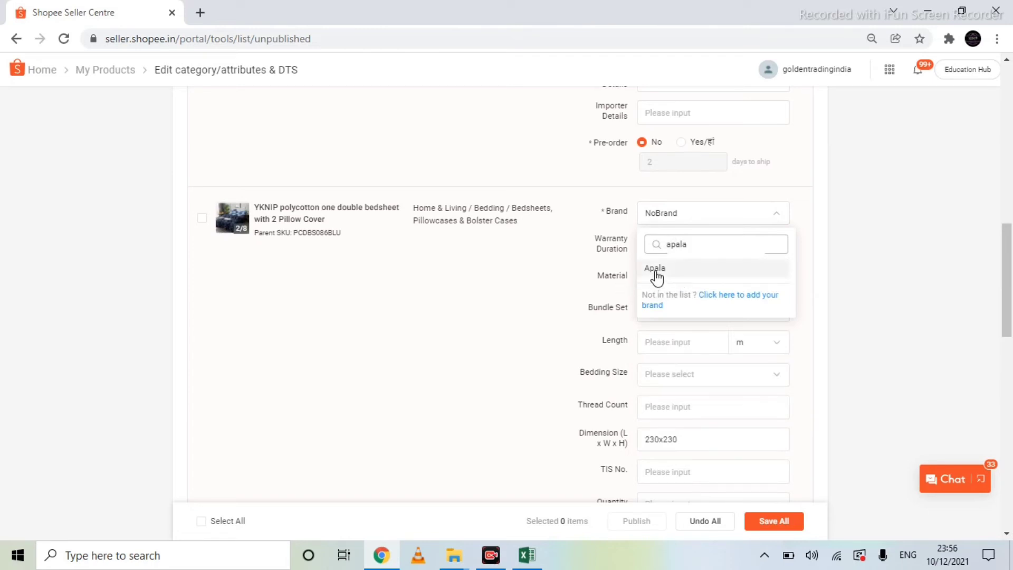
pyautogui.click(656, 273)
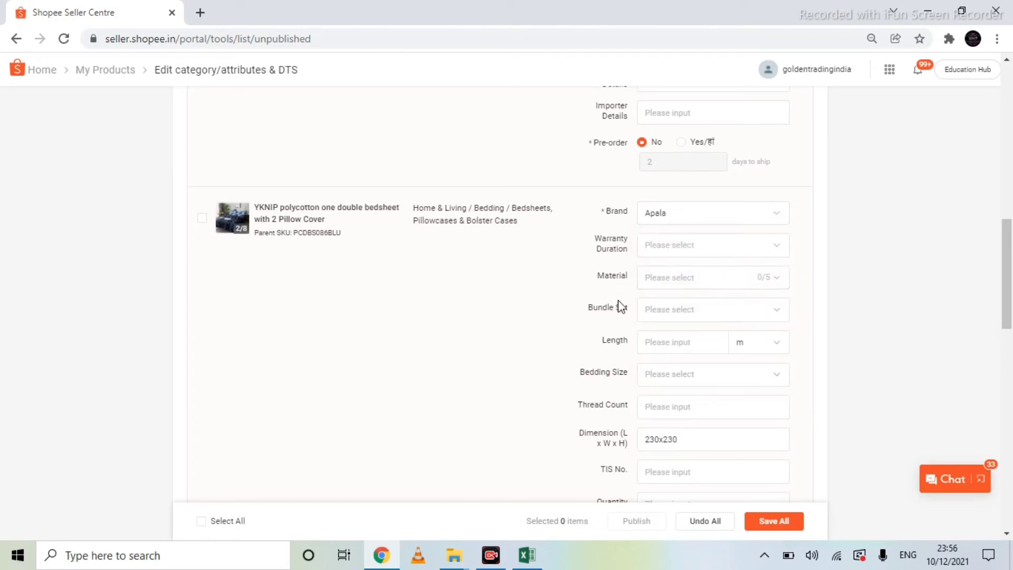
# Apply the Apala brand setting of bedsheet PCDBS086BLU to the other products of the same category
pyautogui.scroll(-4, 621, 306)
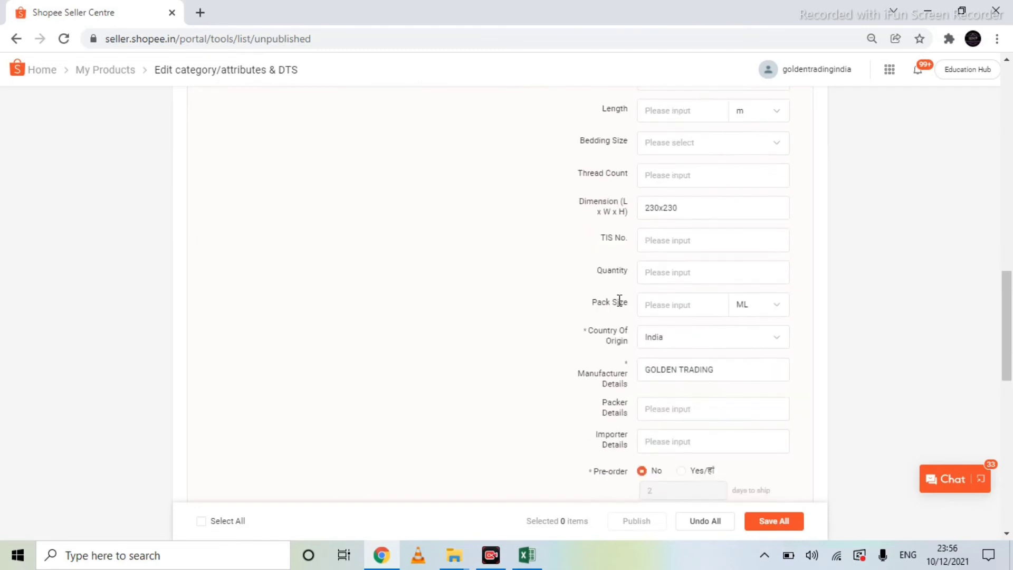
pyautogui.scroll(-2, 620, 301)
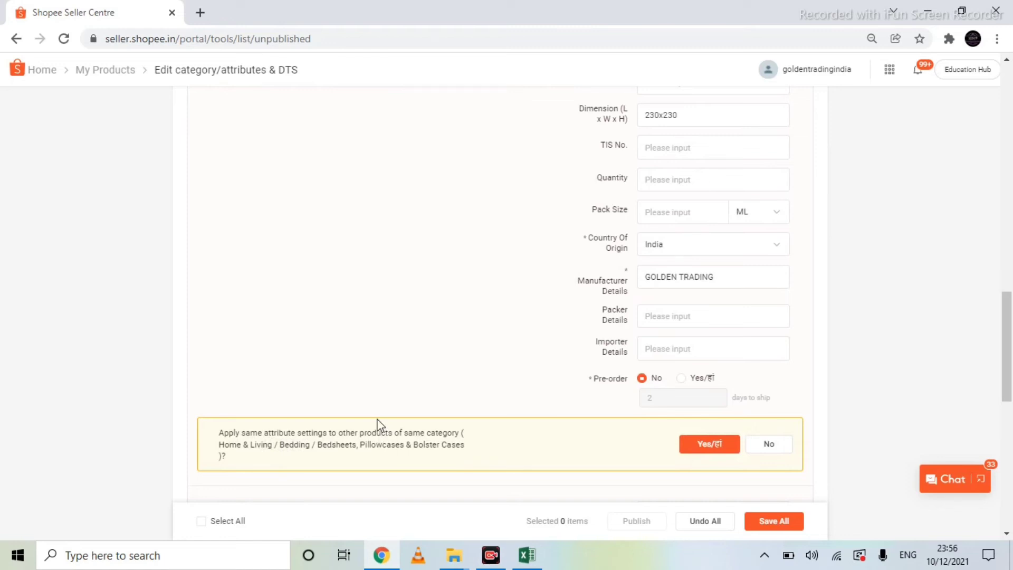
pyautogui.click(699, 448)
pyautogui.scroll(-2, 688, 422)
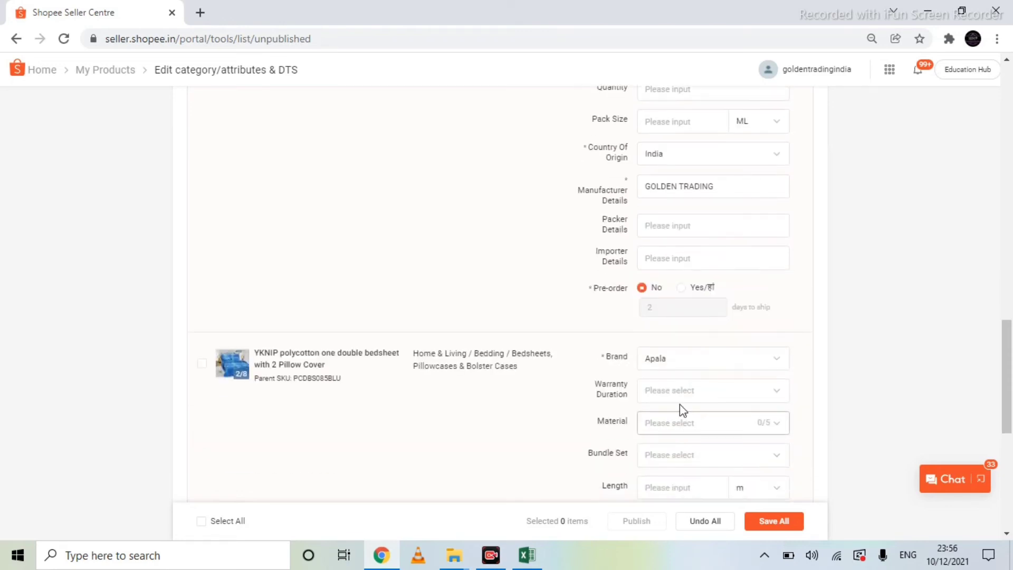
# Set the material of bedsheet PCDBS086BLU to Combed Cotton and apply it to the other products of the same category
pyautogui.scroll(-15, 675, 364)
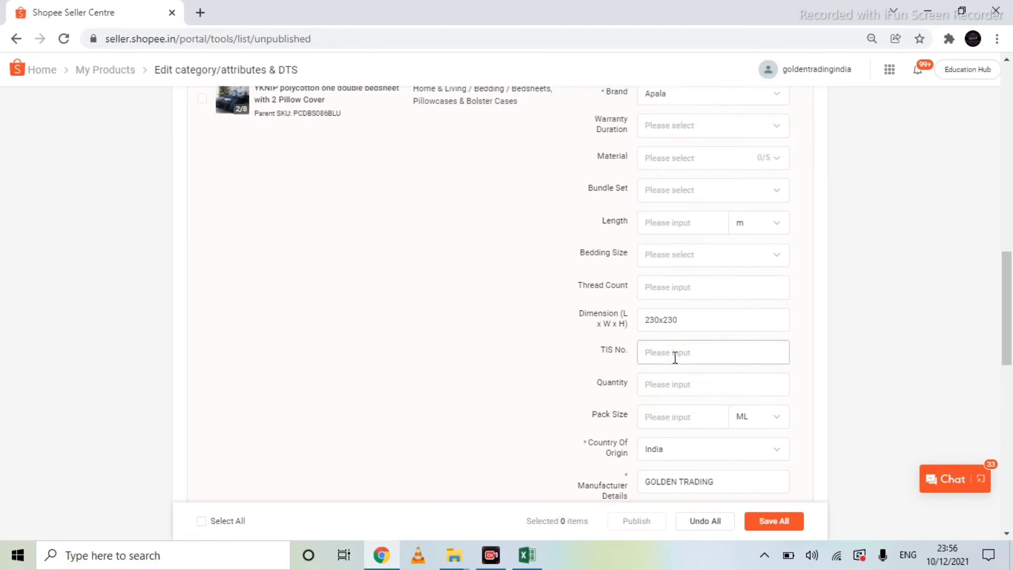
pyautogui.scroll(1, 675, 355)
pyautogui.click(684, 185)
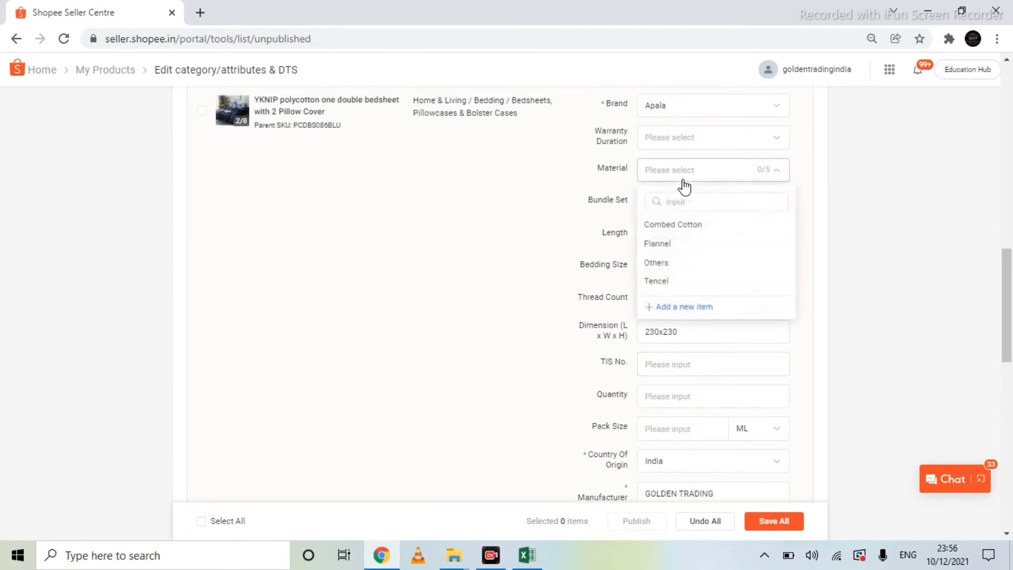
pyautogui.click(700, 227)
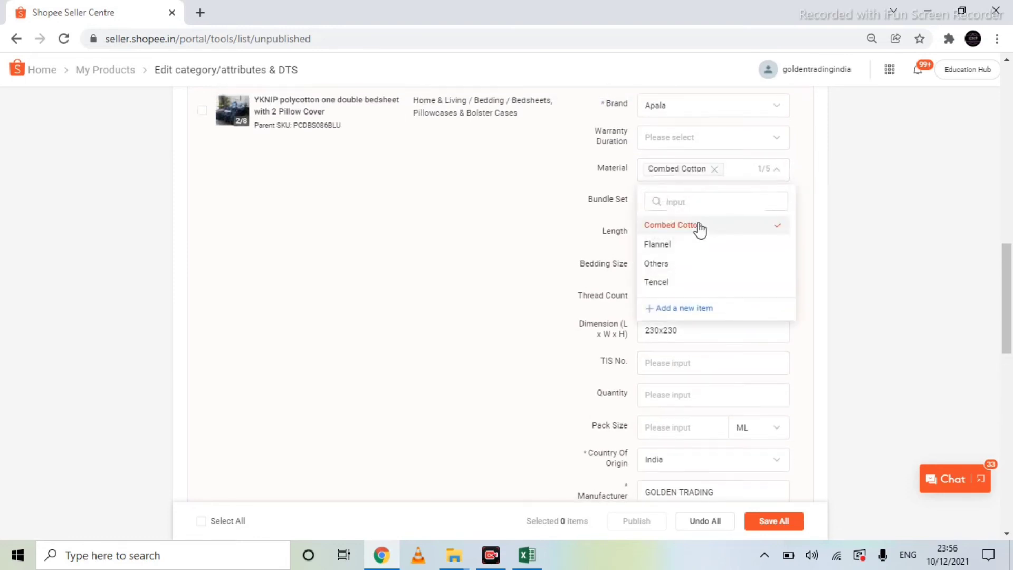
pyautogui.scroll(-5, 475, 284)
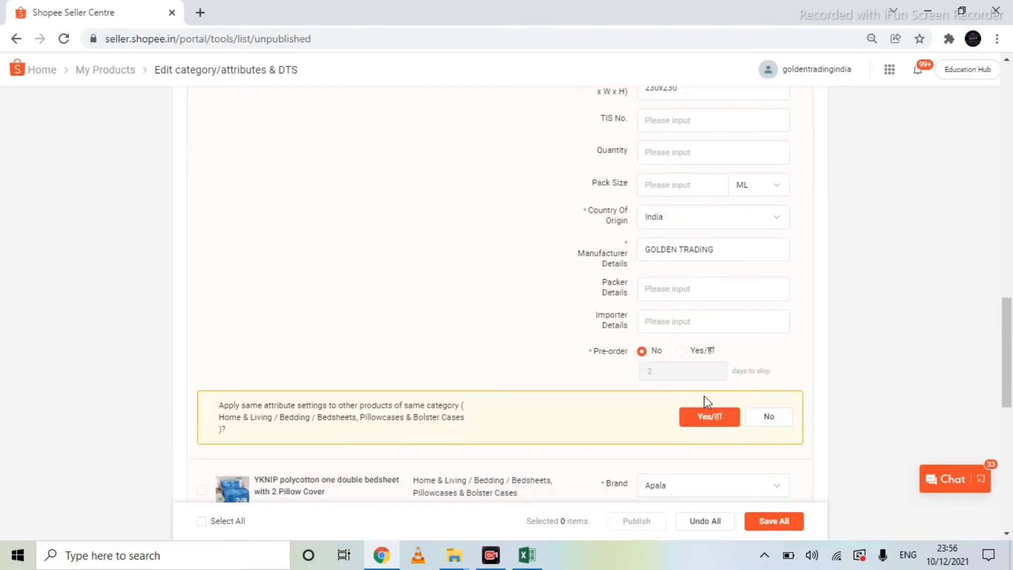
pyautogui.click(707, 416)
# Set the bedding size of bedsheet PCDBS086BLU to Double and apply it to the other products of the same category
pyautogui.scroll(-4, 704, 401)
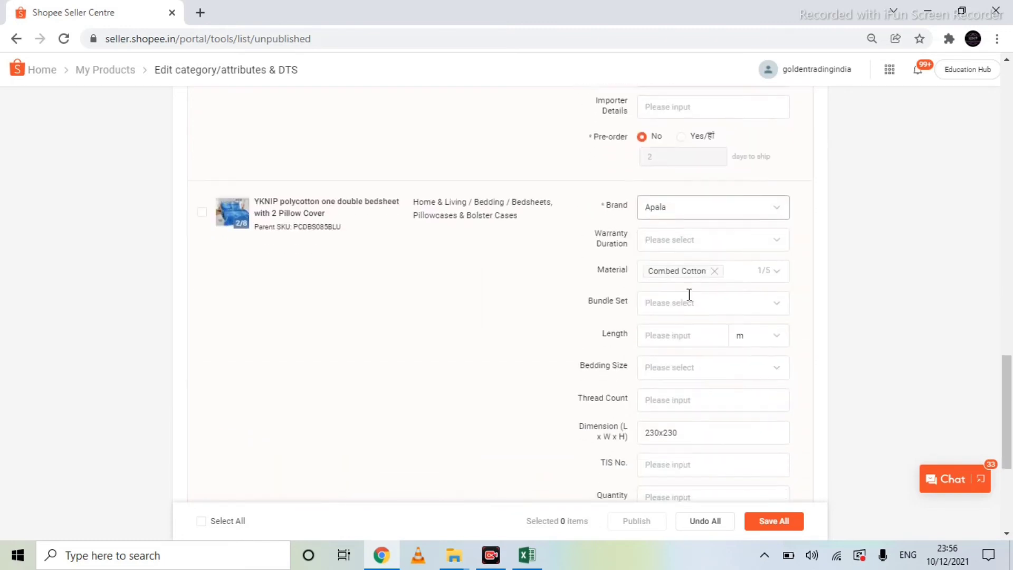
pyautogui.scroll(1, 675, 275)
pyautogui.scroll(-5, 674, 272)
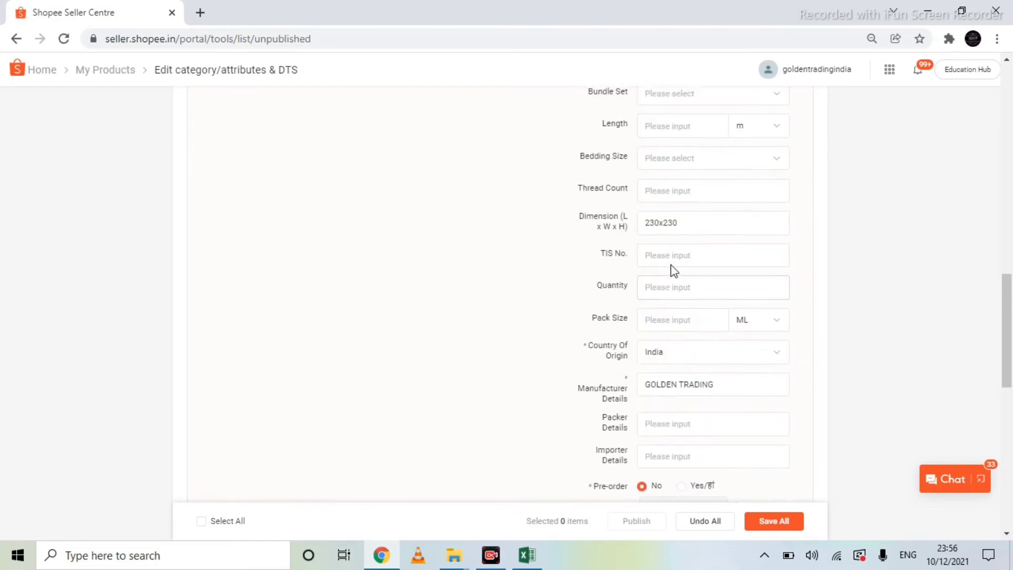
pyautogui.scroll(1, 666, 248)
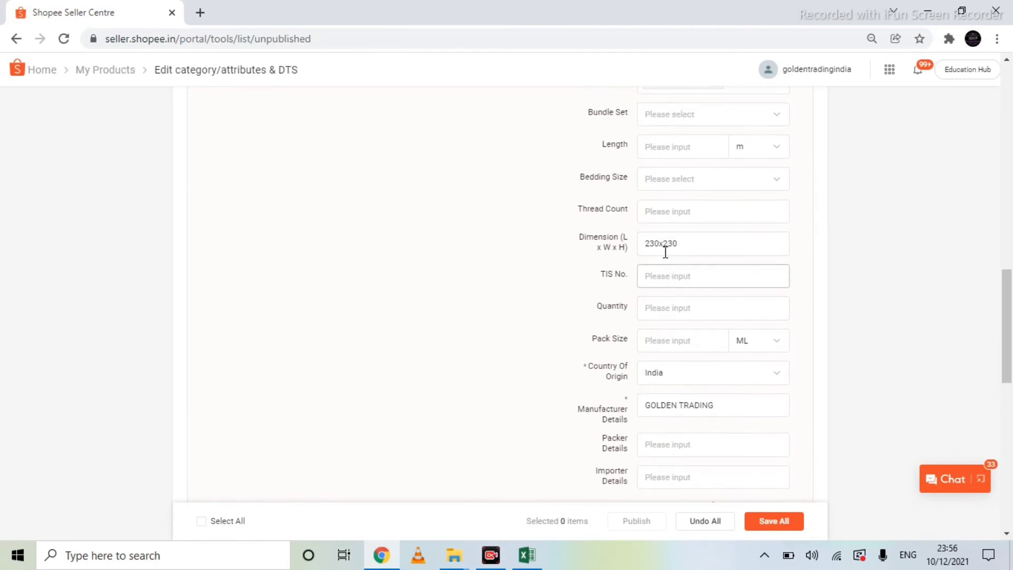
pyautogui.click(668, 189)
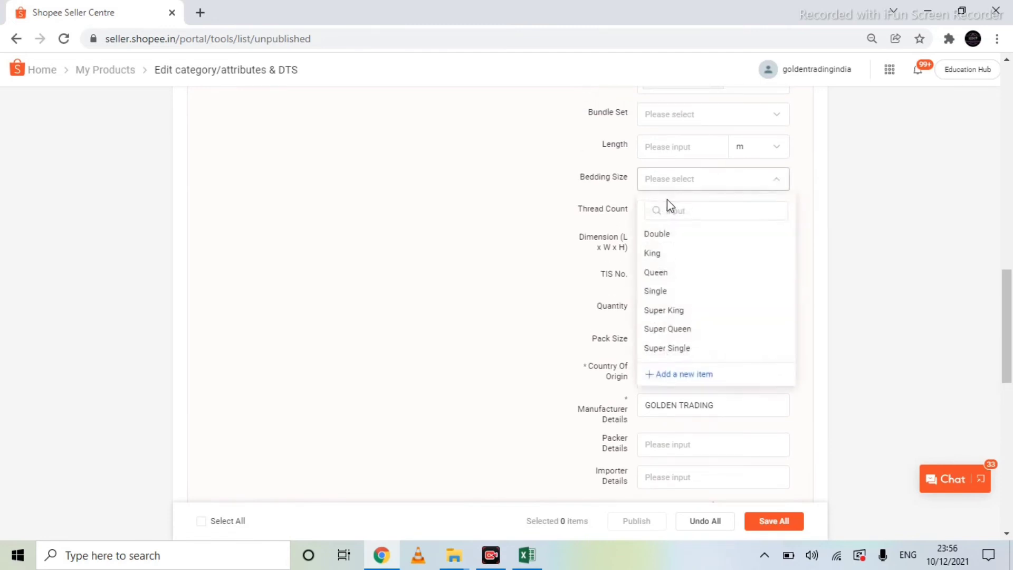
pyautogui.click(668, 235)
pyautogui.scroll(-2, 637, 283)
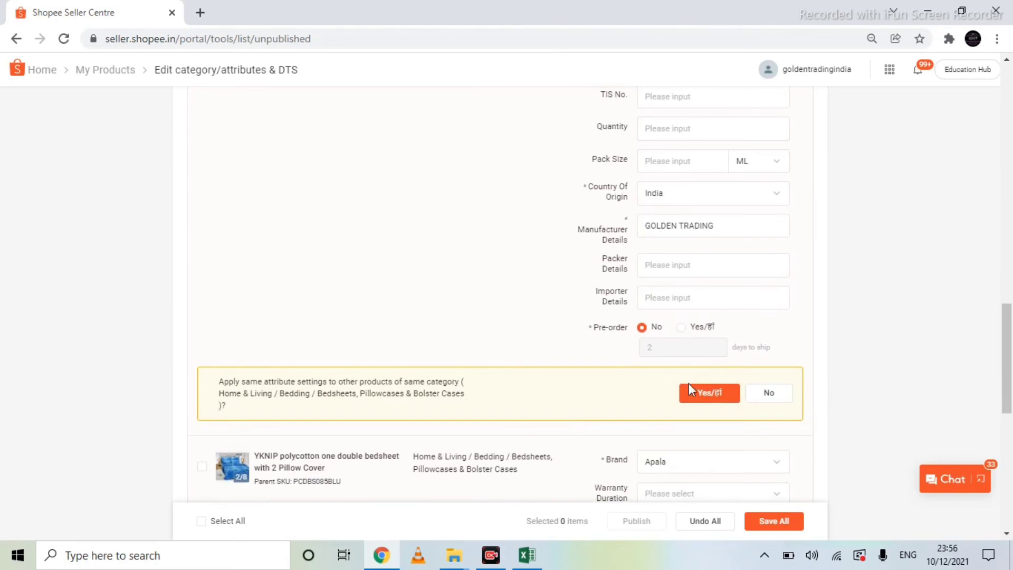
pyautogui.click(692, 395)
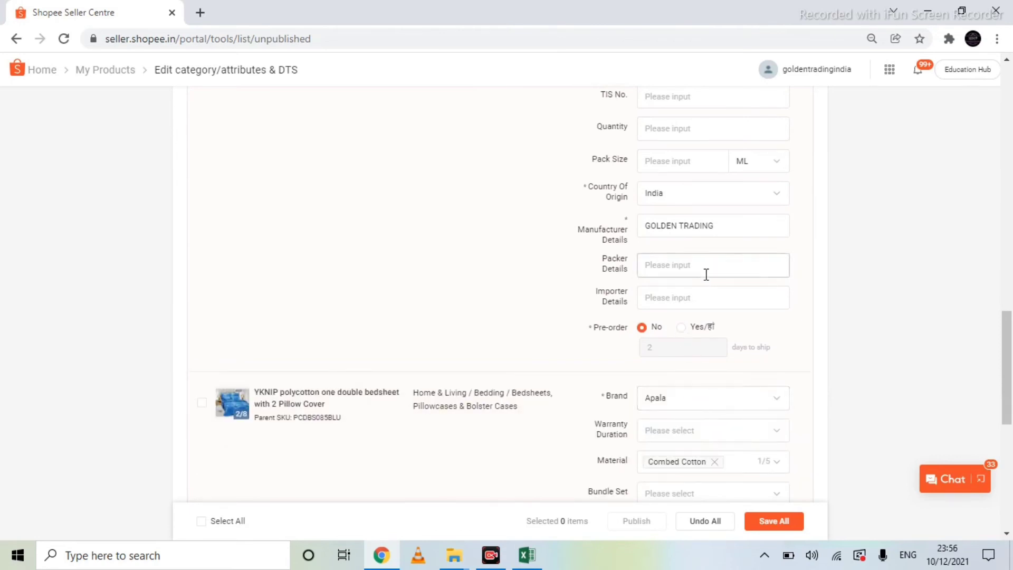
# Check the copied attributes of the remaining bedsheets, save all changes and dismiss the upload notification
pyautogui.scroll(1, 693, 266)
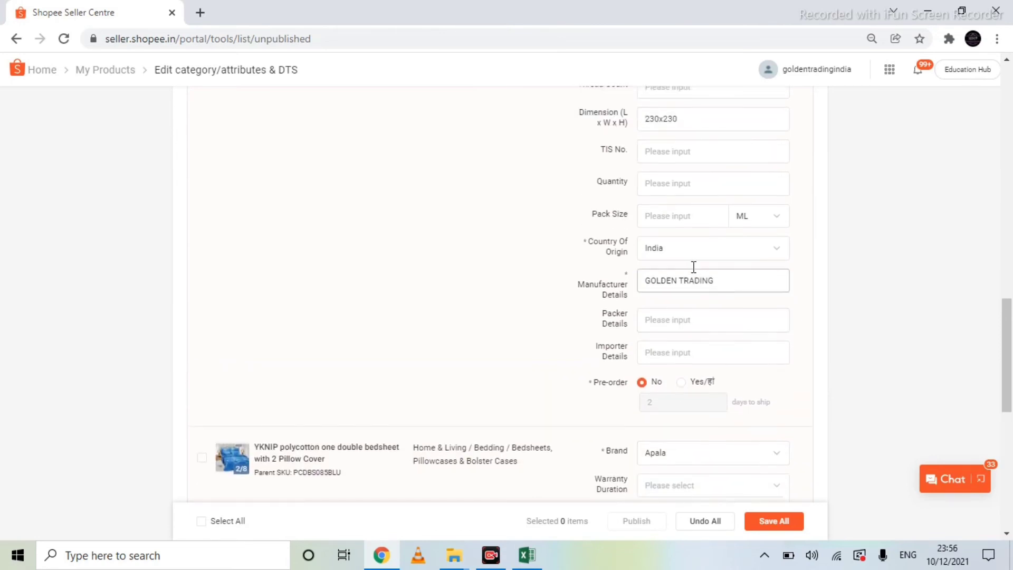
pyautogui.scroll(-4, 693, 269)
pyautogui.scroll(-3, 693, 272)
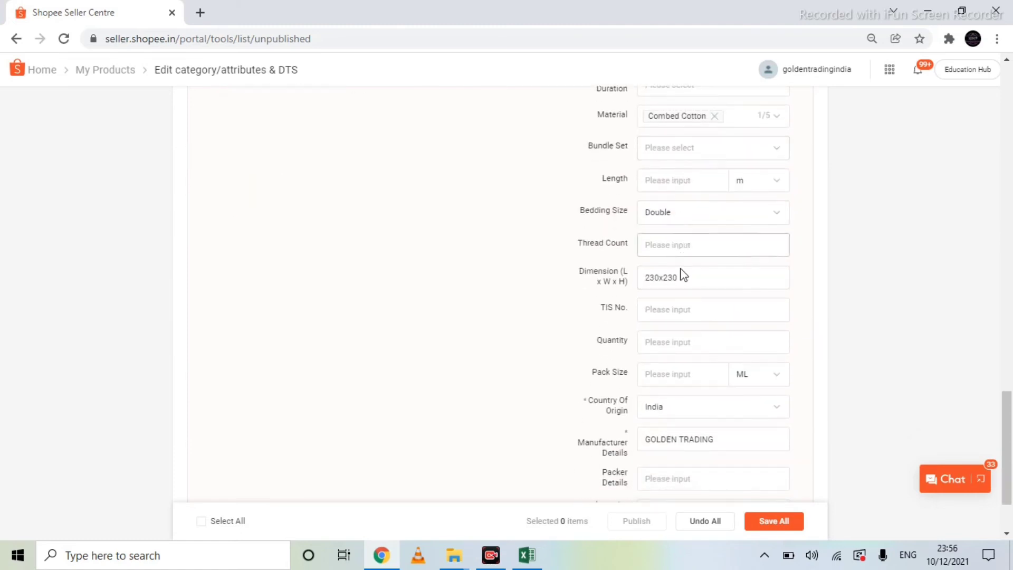
pyautogui.scroll(-2, 692, 358)
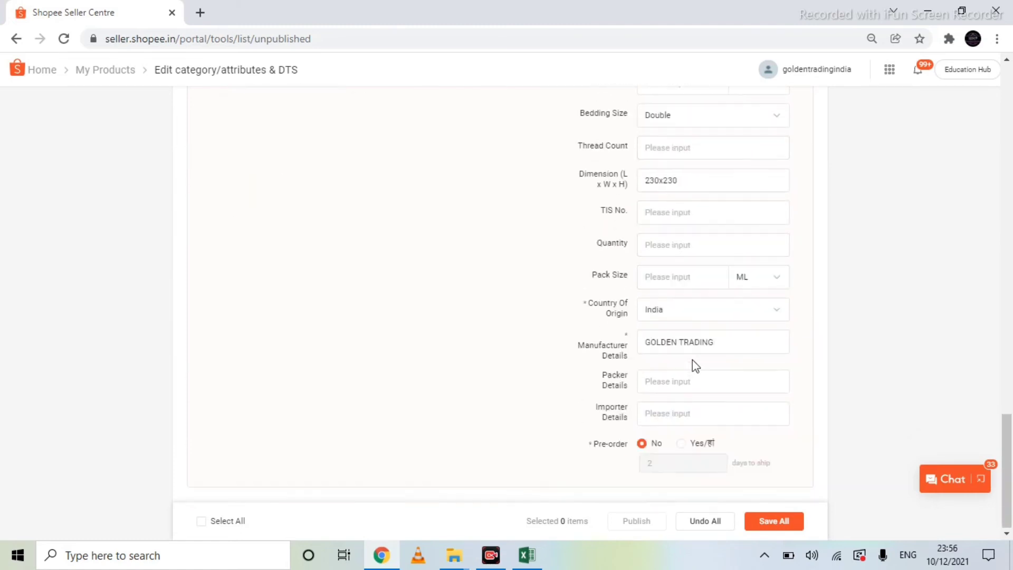
pyautogui.click(772, 528)
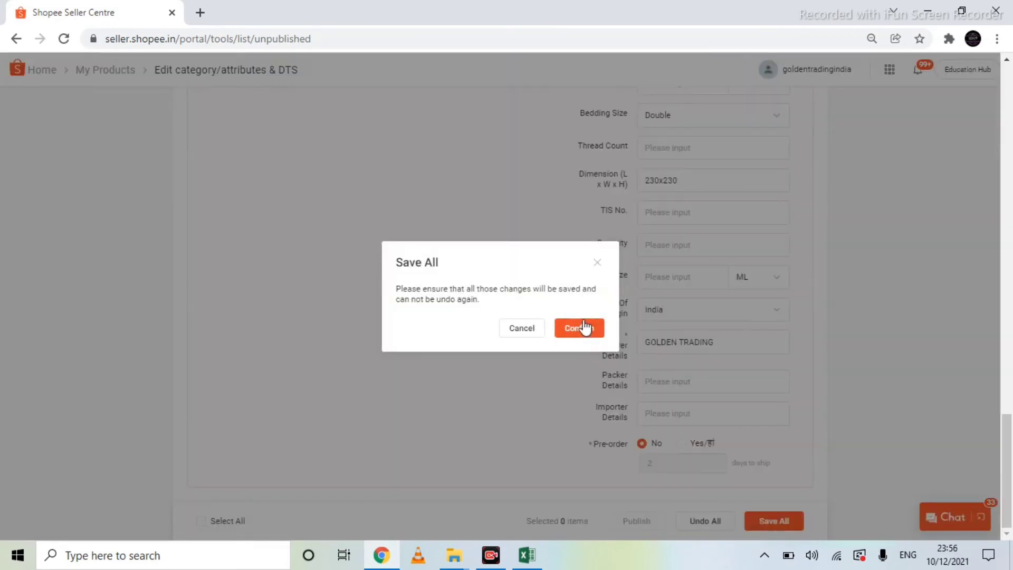
pyautogui.click(583, 328)
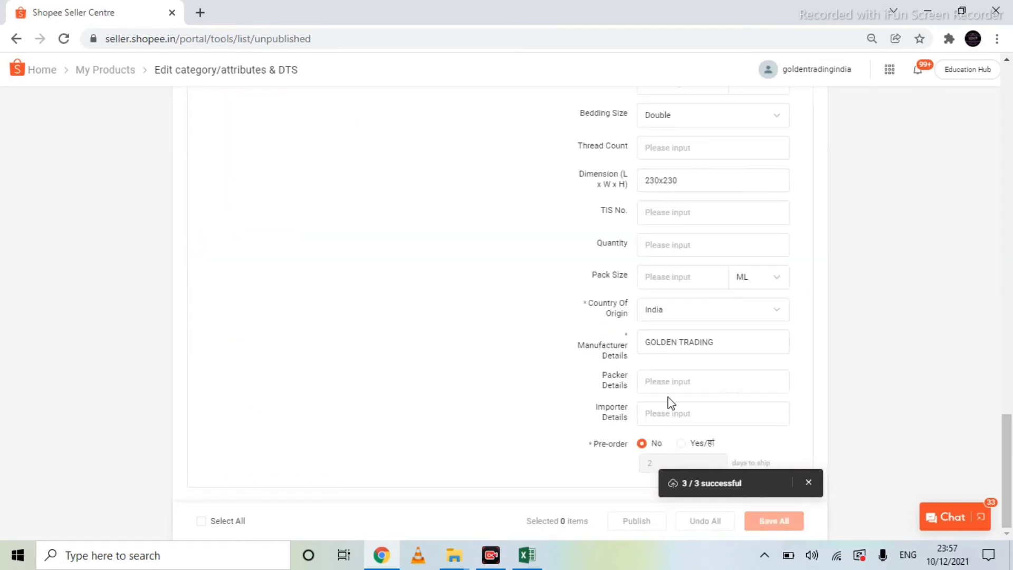
pyautogui.click(809, 482)
# Select all three unpublished bedsheets and publish them
pyautogui.click(201, 521)
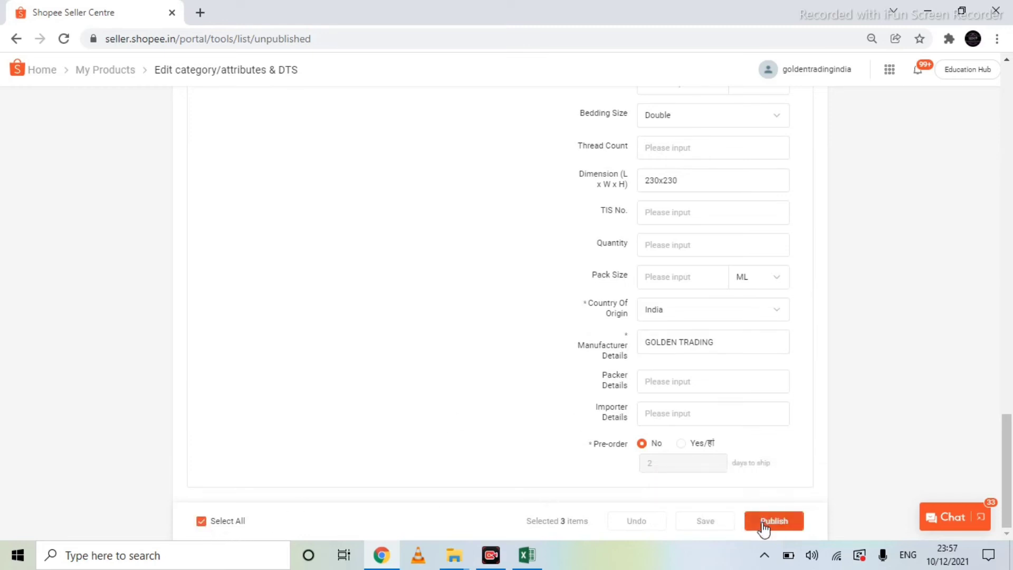
pyautogui.click(764, 523)
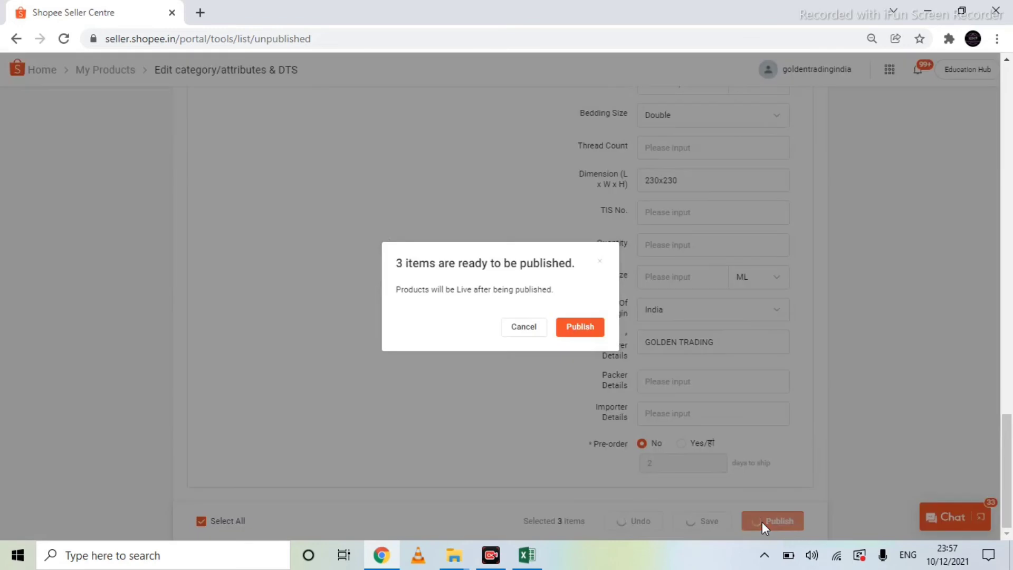
pyautogui.click(585, 336)
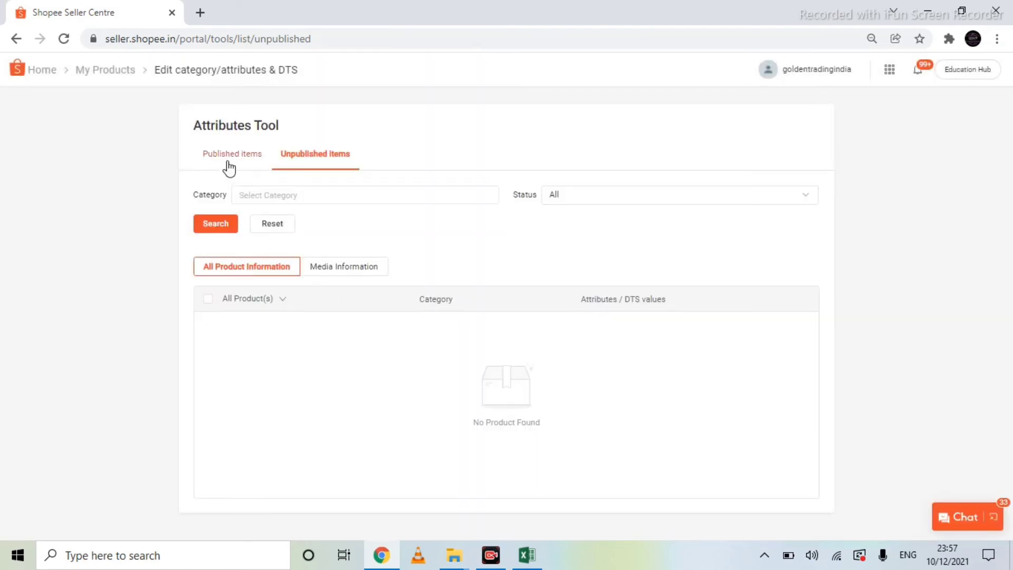
# Go to the My Products list and look over the YKNIP double bedsheet entries
pyautogui.click(103, 74)
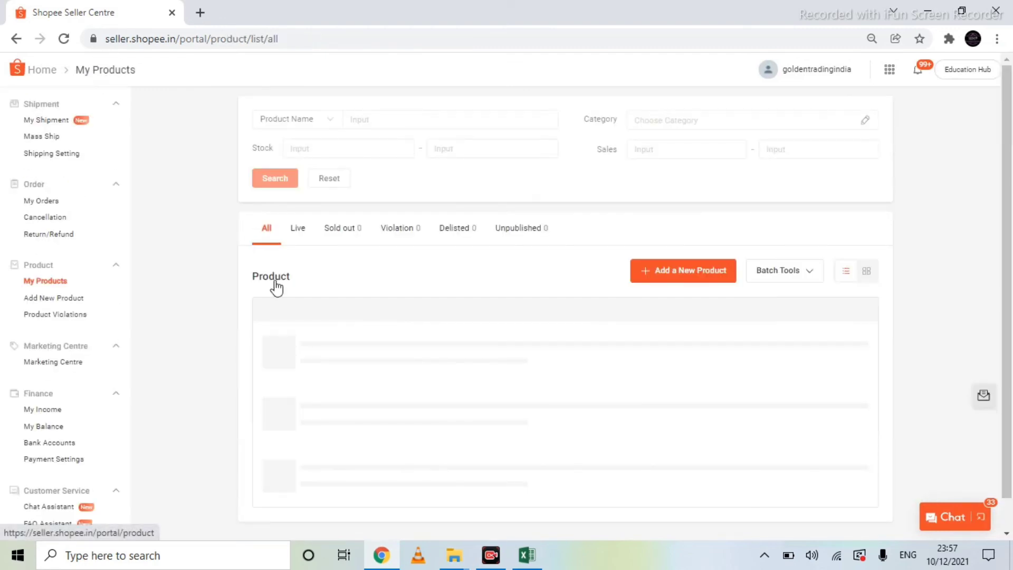
pyautogui.scroll(-1, 351, 356)
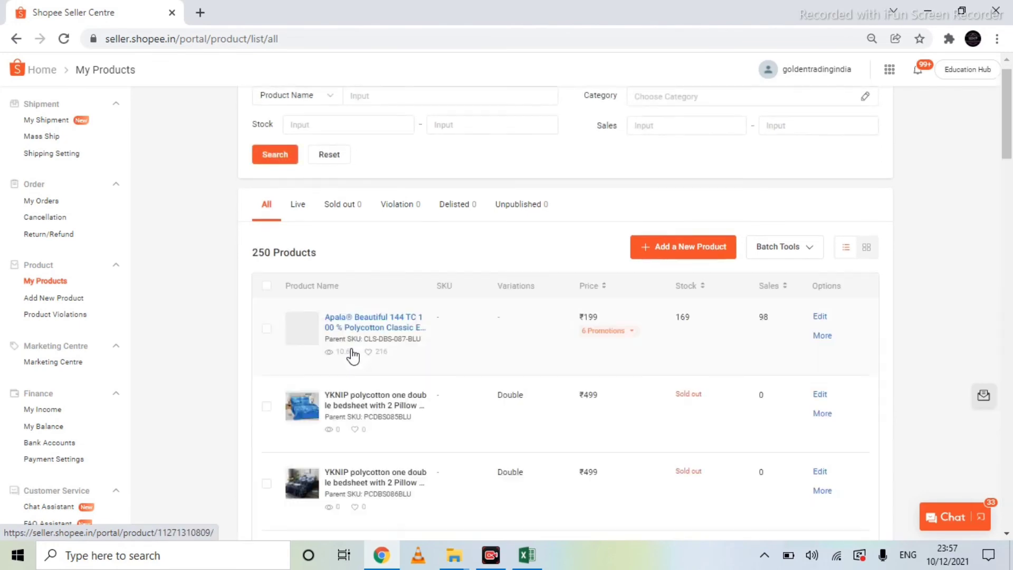
pyautogui.scroll(-1, 352, 395)
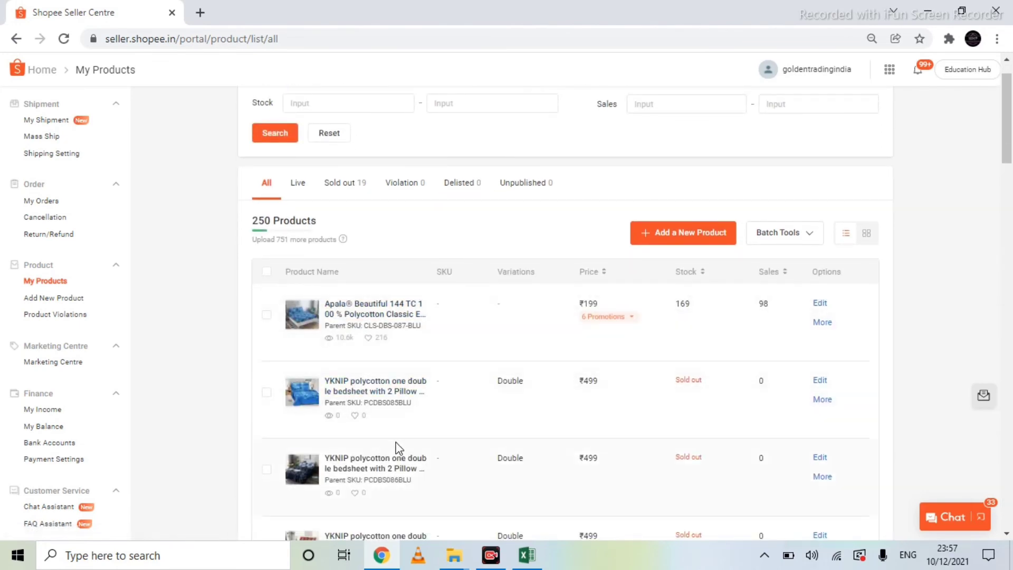
pyautogui.scroll(-1, 396, 447)
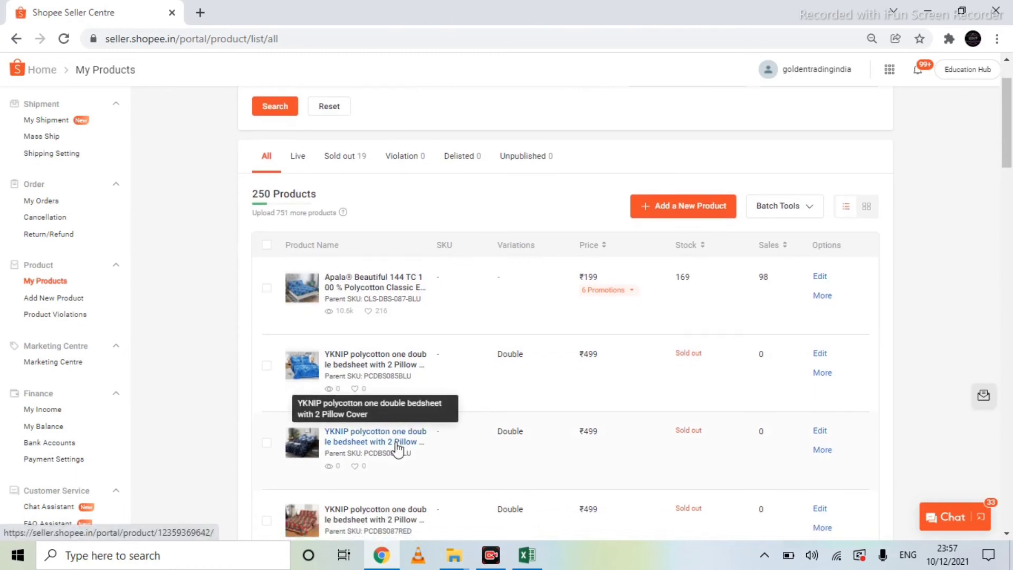
# Select products CLS-DBS-087-BLU, PCDBS085BLU and PCDBS086BLU, and show the additional options of CLS-DBS-087-BLU
pyautogui.click(267, 289)
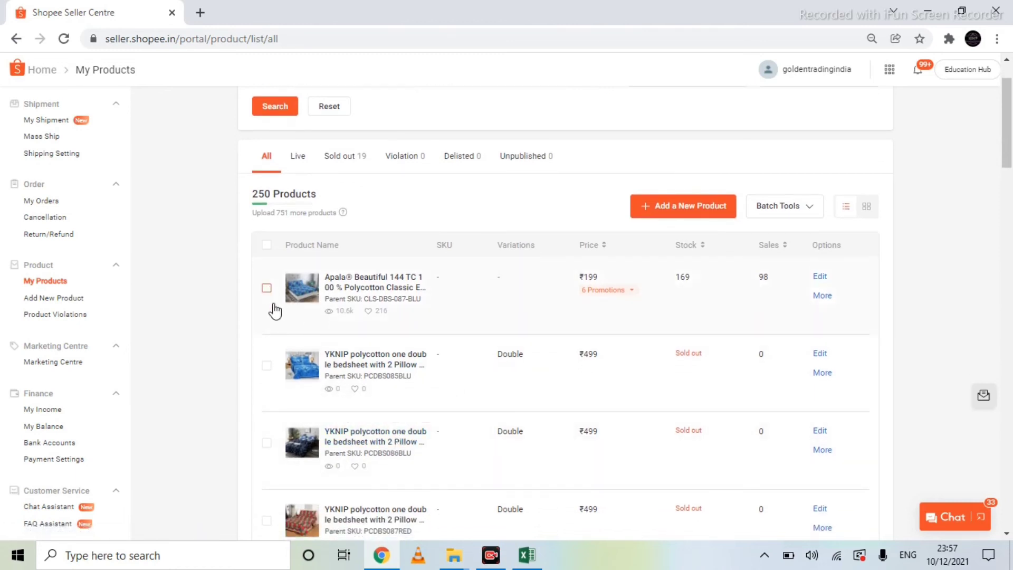
pyautogui.click(267, 366)
pyautogui.click(268, 444)
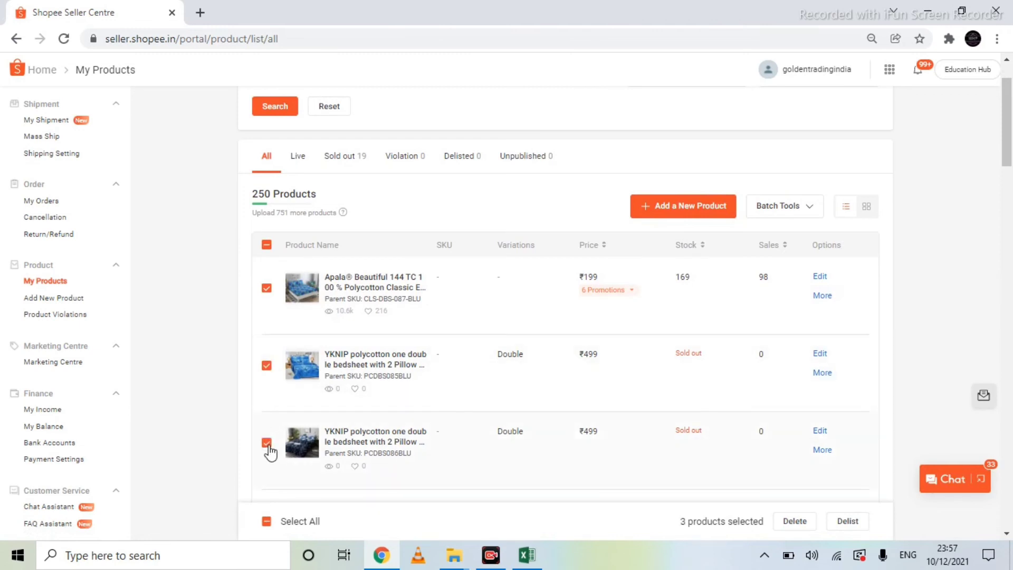
pyautogui.scroll(-1, 573, 470)
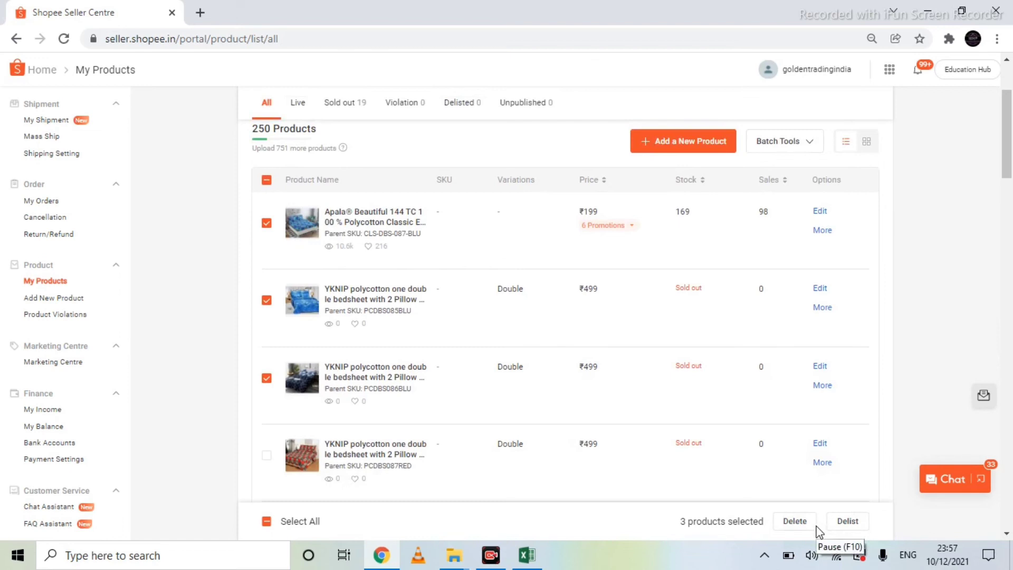
pyautogui.click(821, 230)
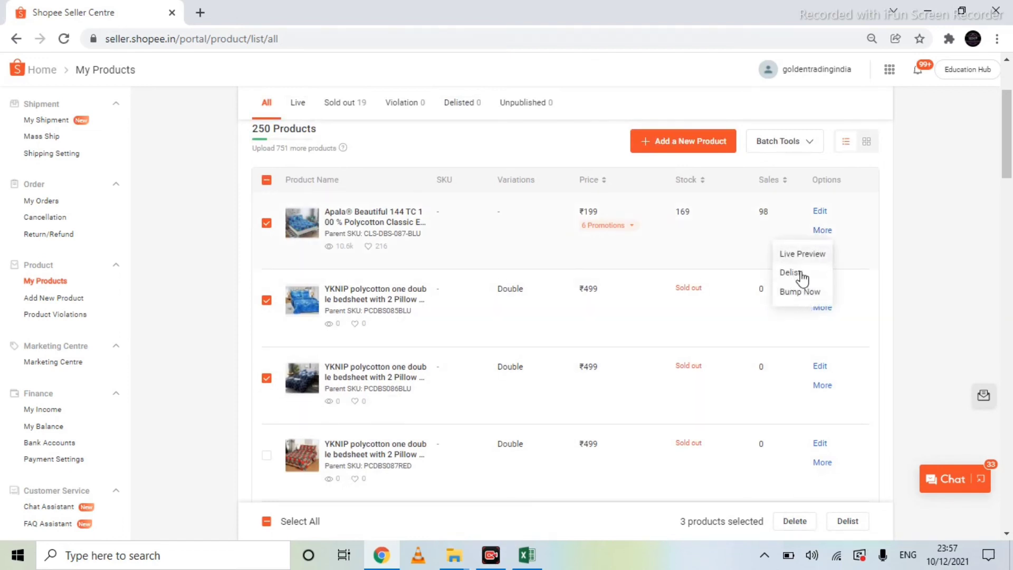